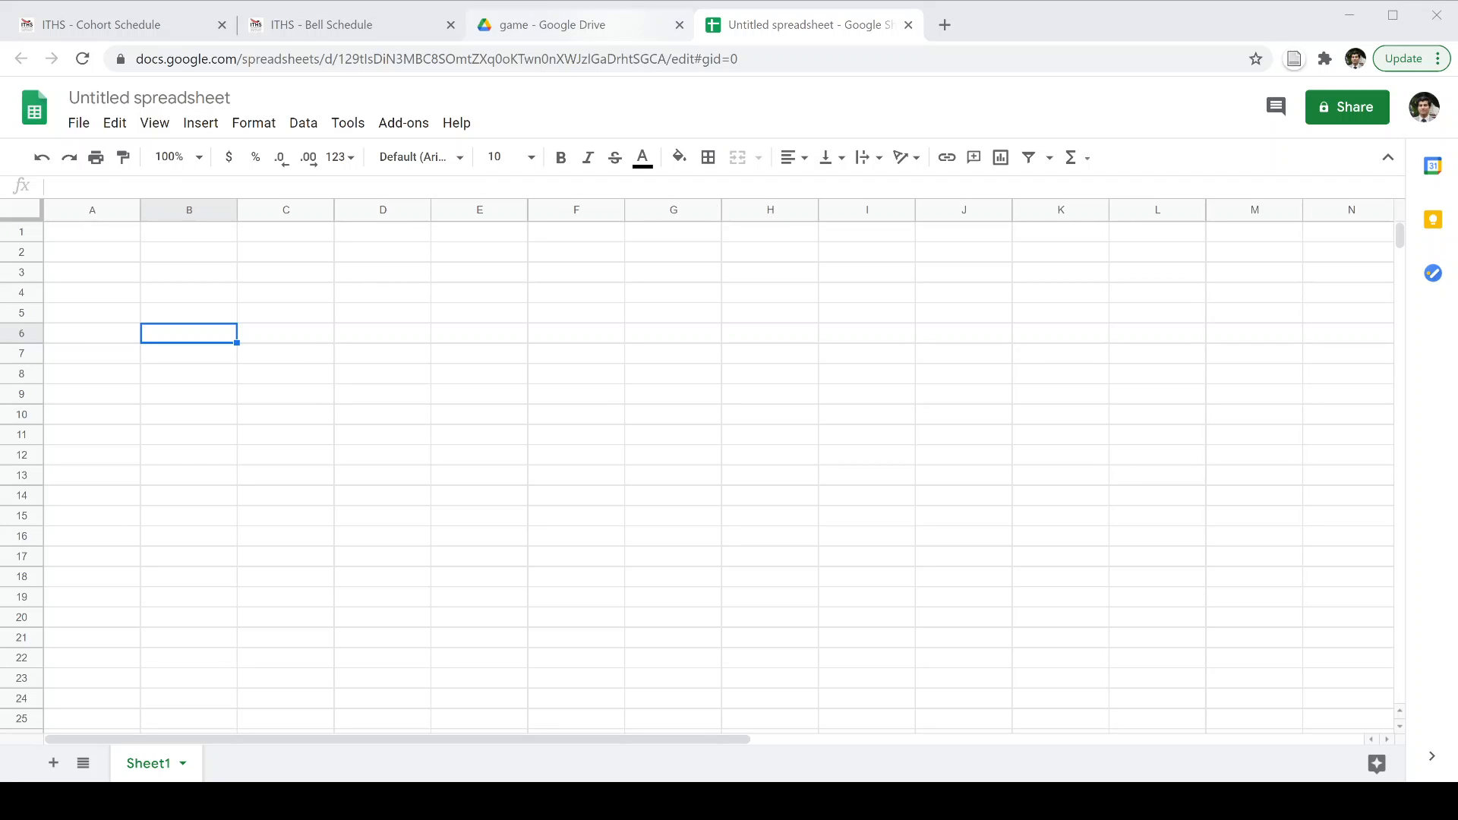
Go back from the Drive game folder to the untitled spreadsheet.
left_click(609, 25)
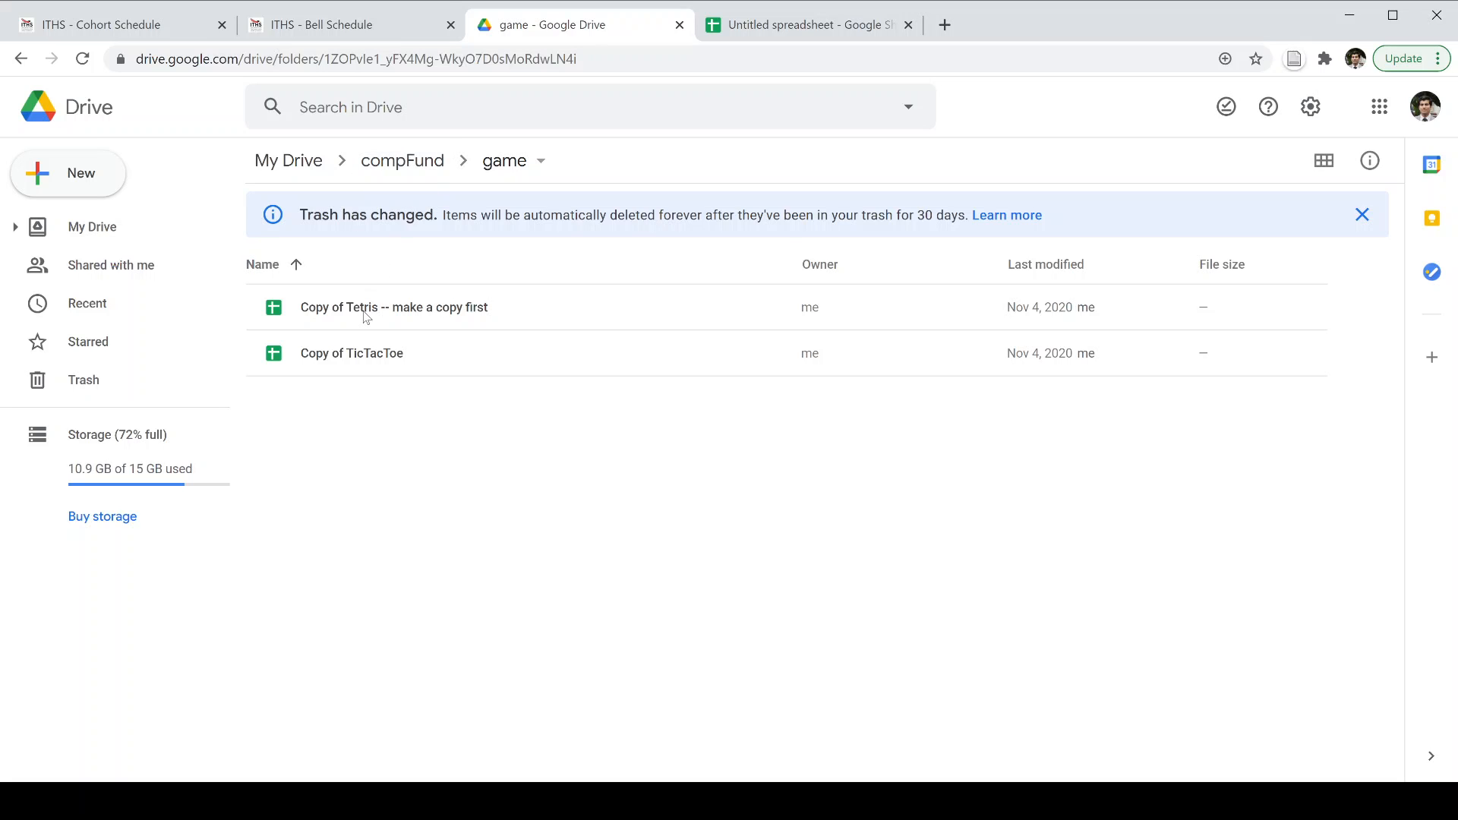
left_click(94, 179)
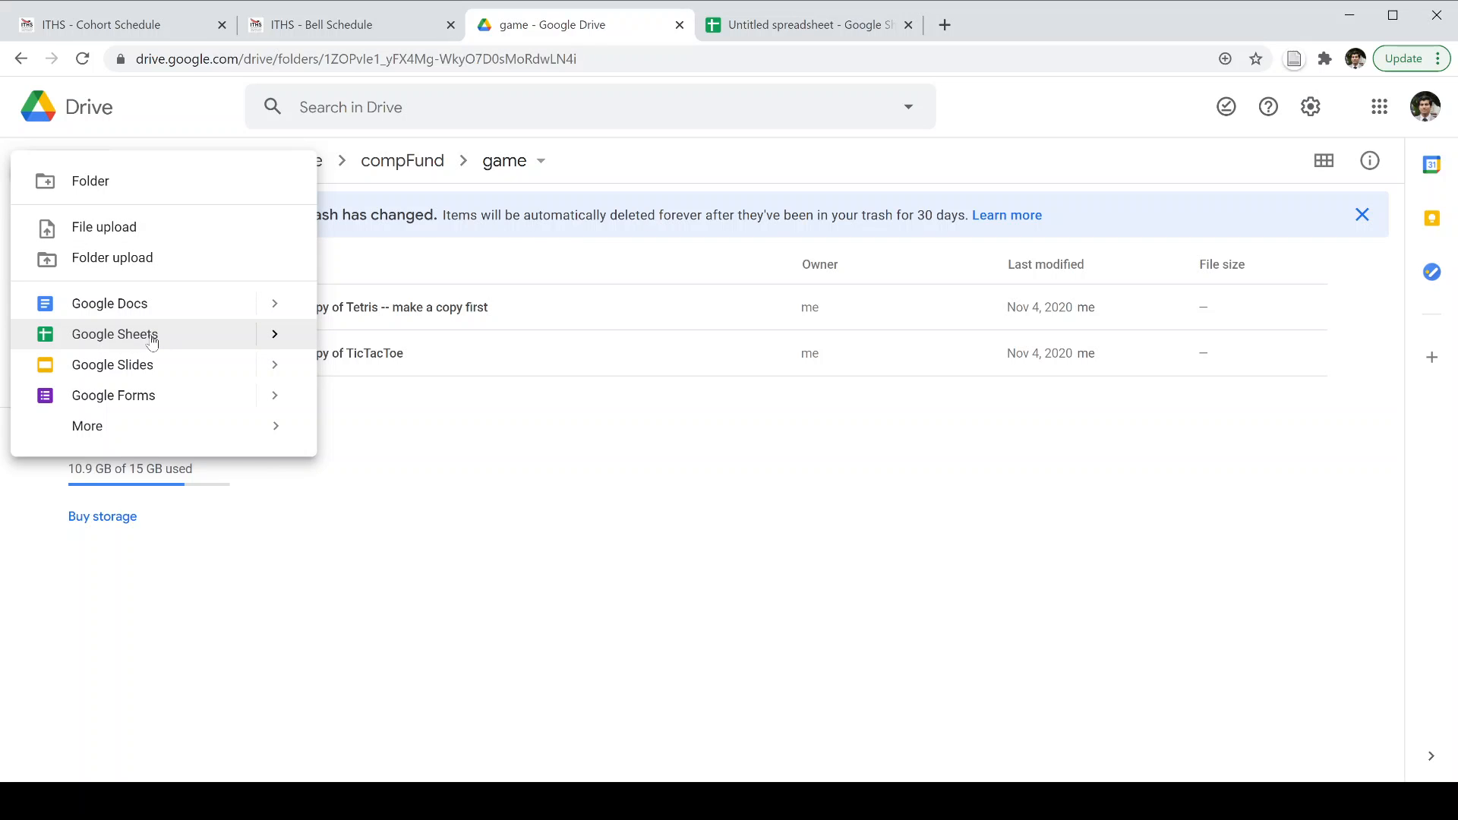
left_click(145, 121)
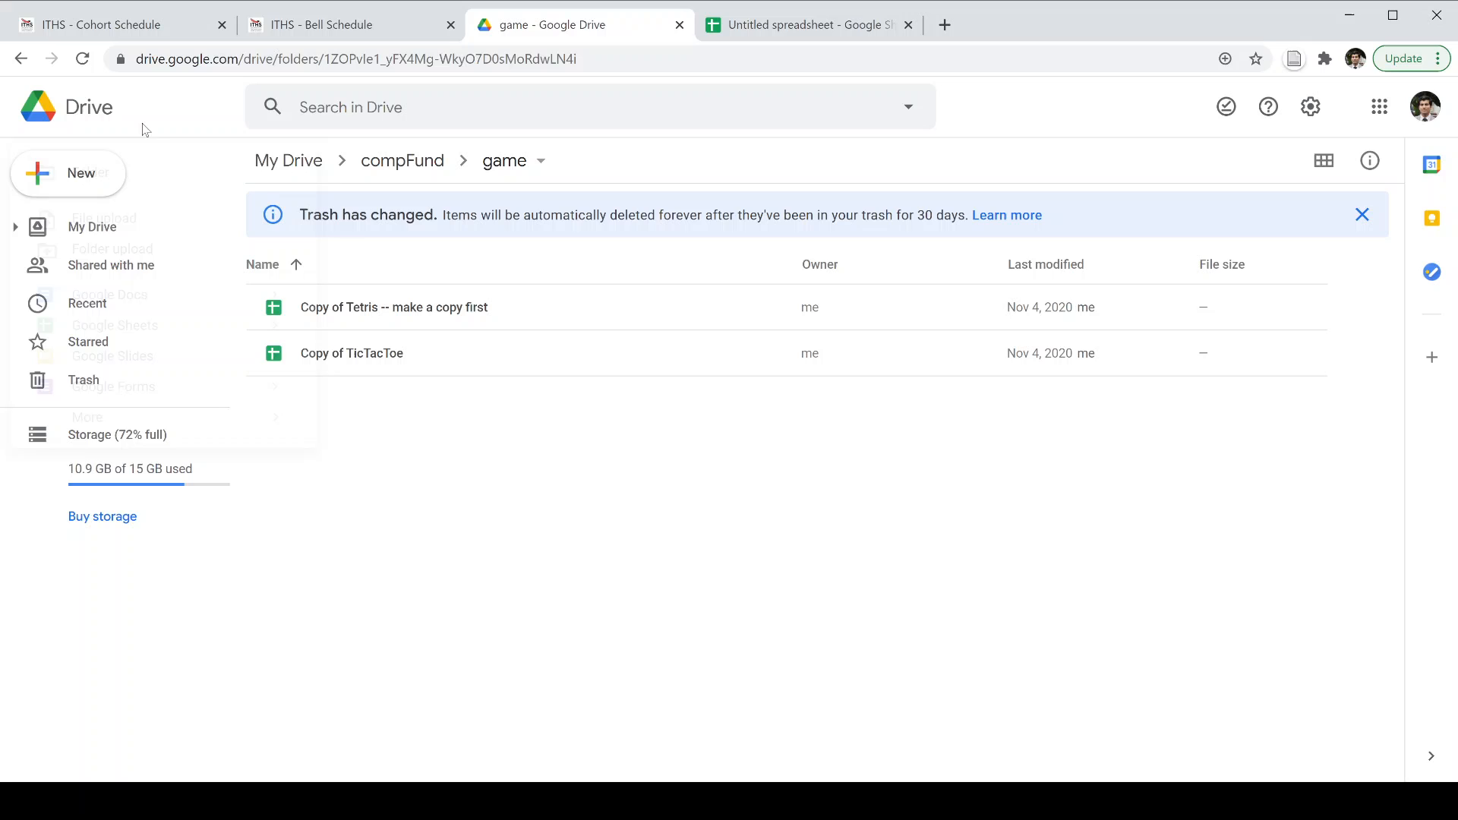
left_click(87, 176)
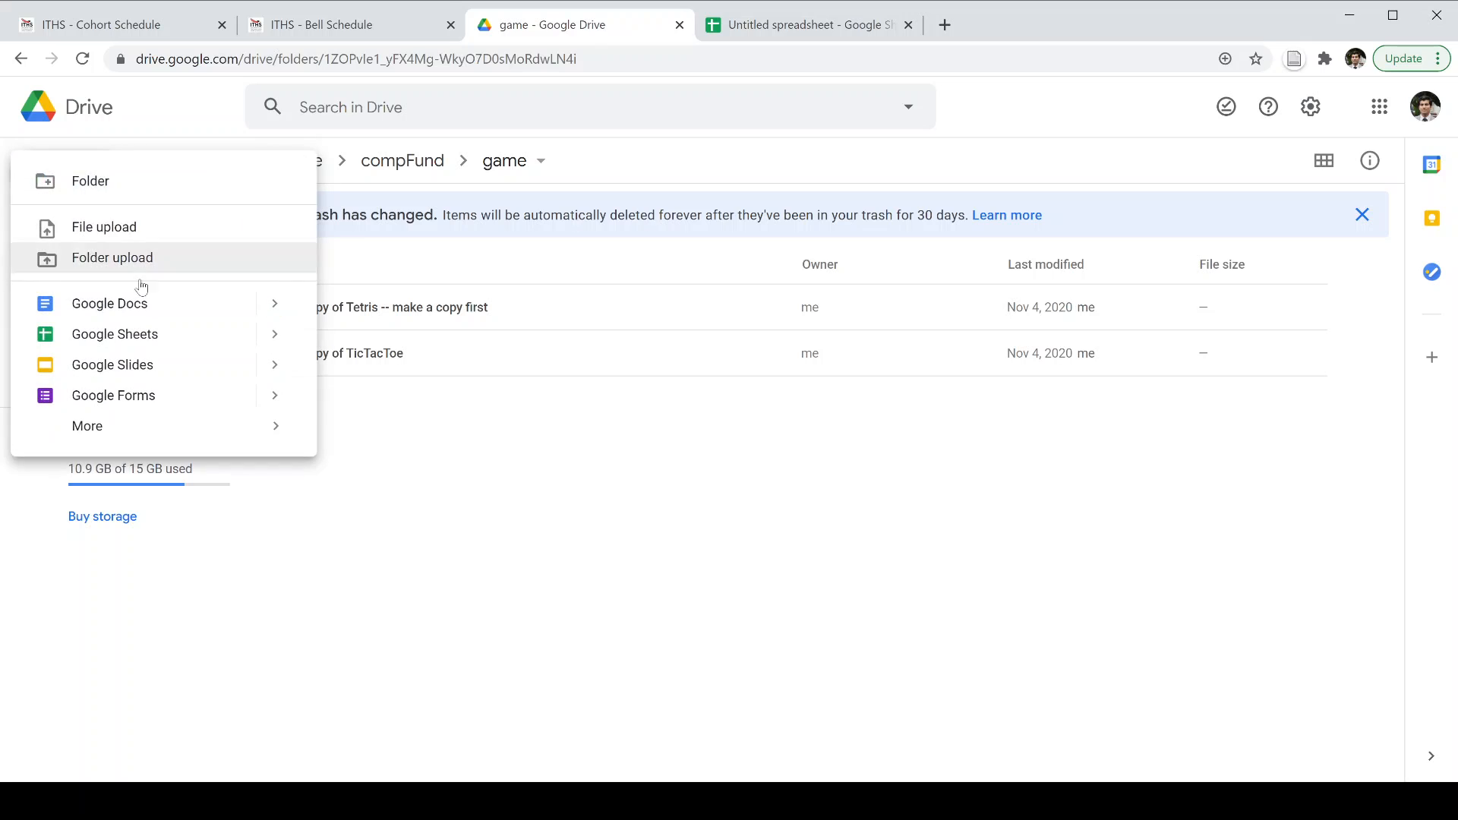
left_click(805, 21)
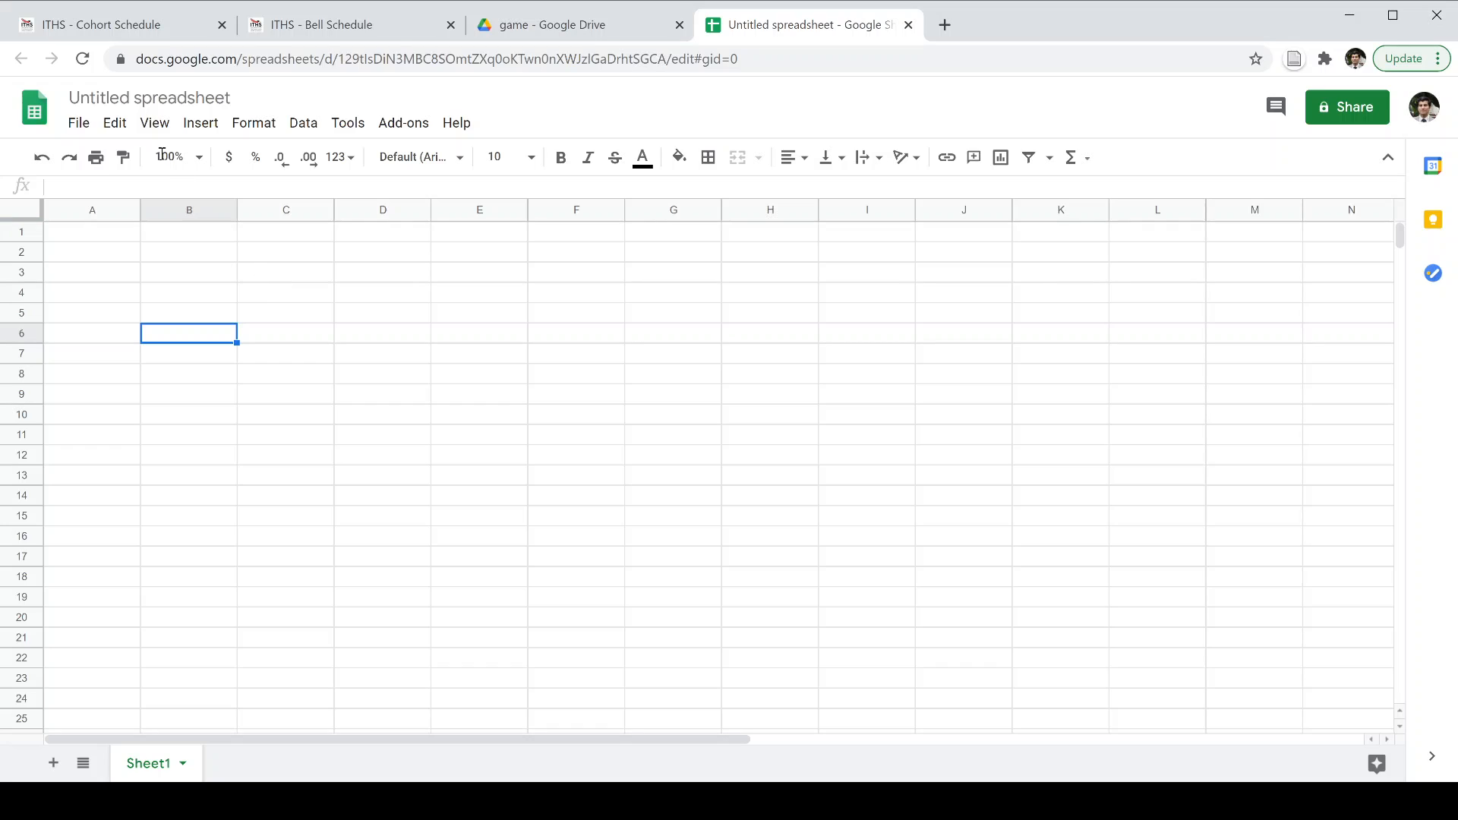
Rename the spreadsheet to 'tic tac toe'.
left_click(167, 97)
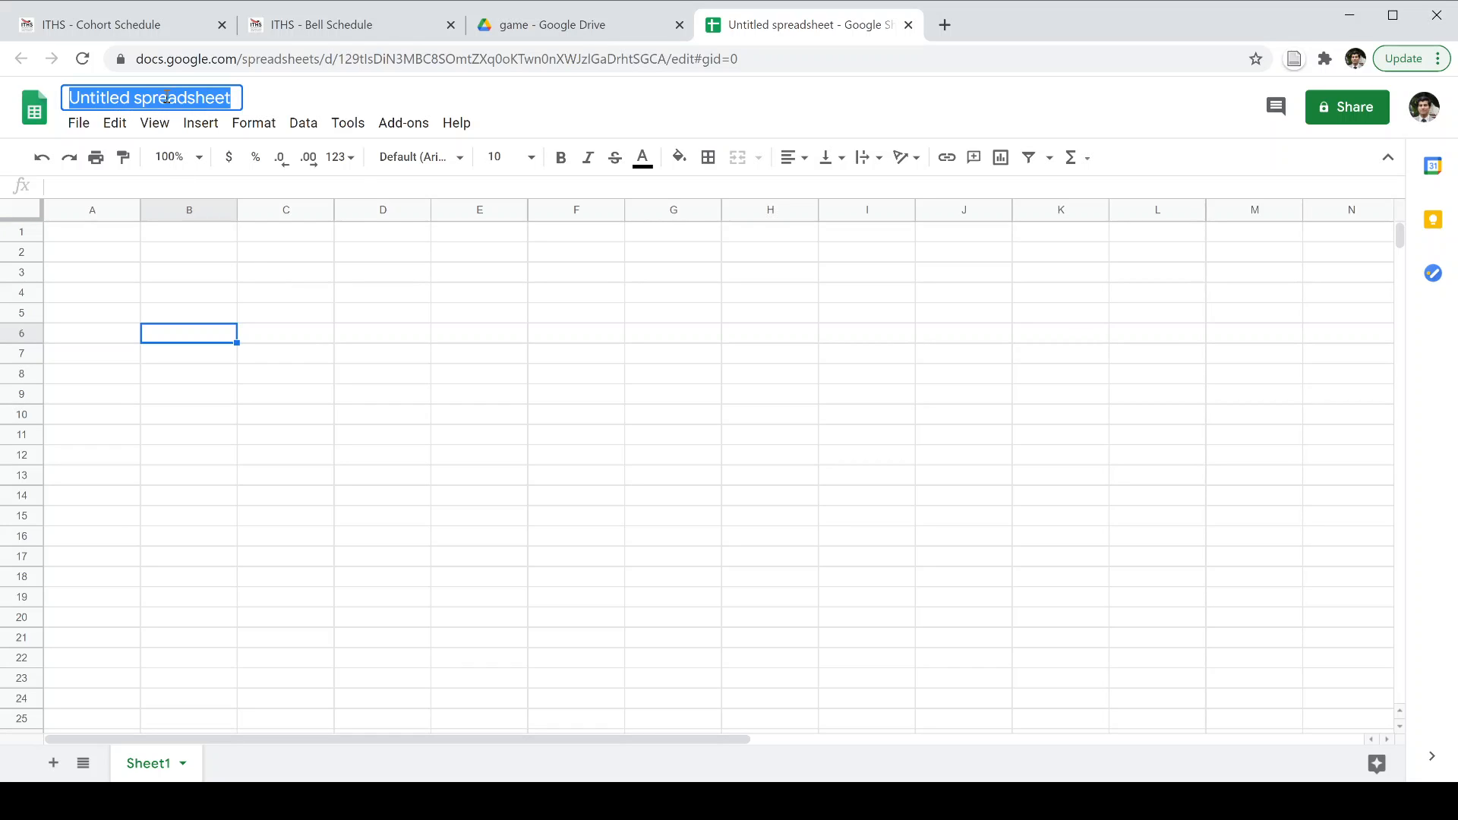
type("tick T")
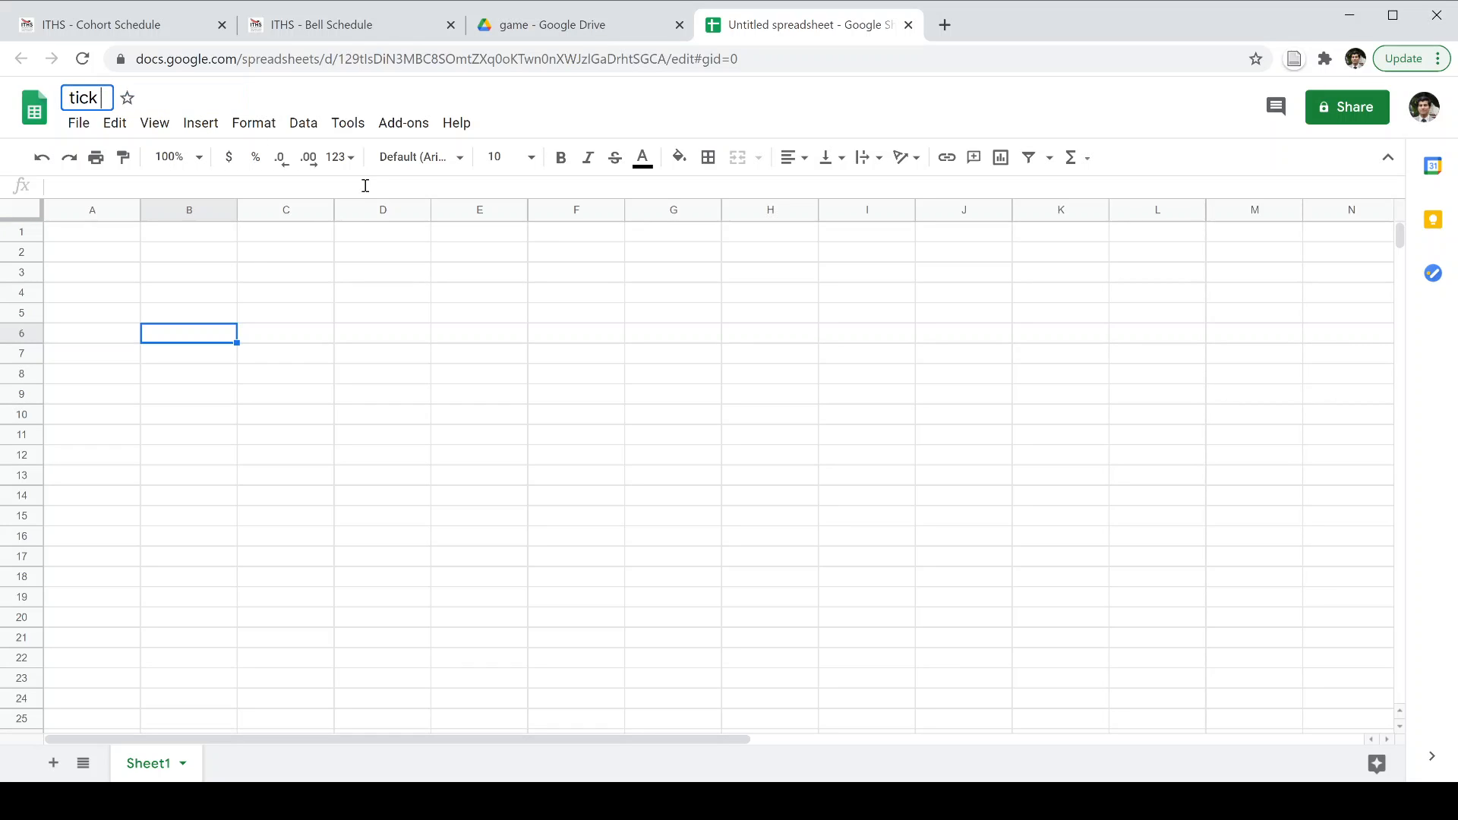
key("BackSpace")
key("BackSpace")
key("BackSpace")
type("tac toe")
left_click(393, 412)
Enter a 'Name:' label followed by the player's name in cell B1.
left_click(227, 332)
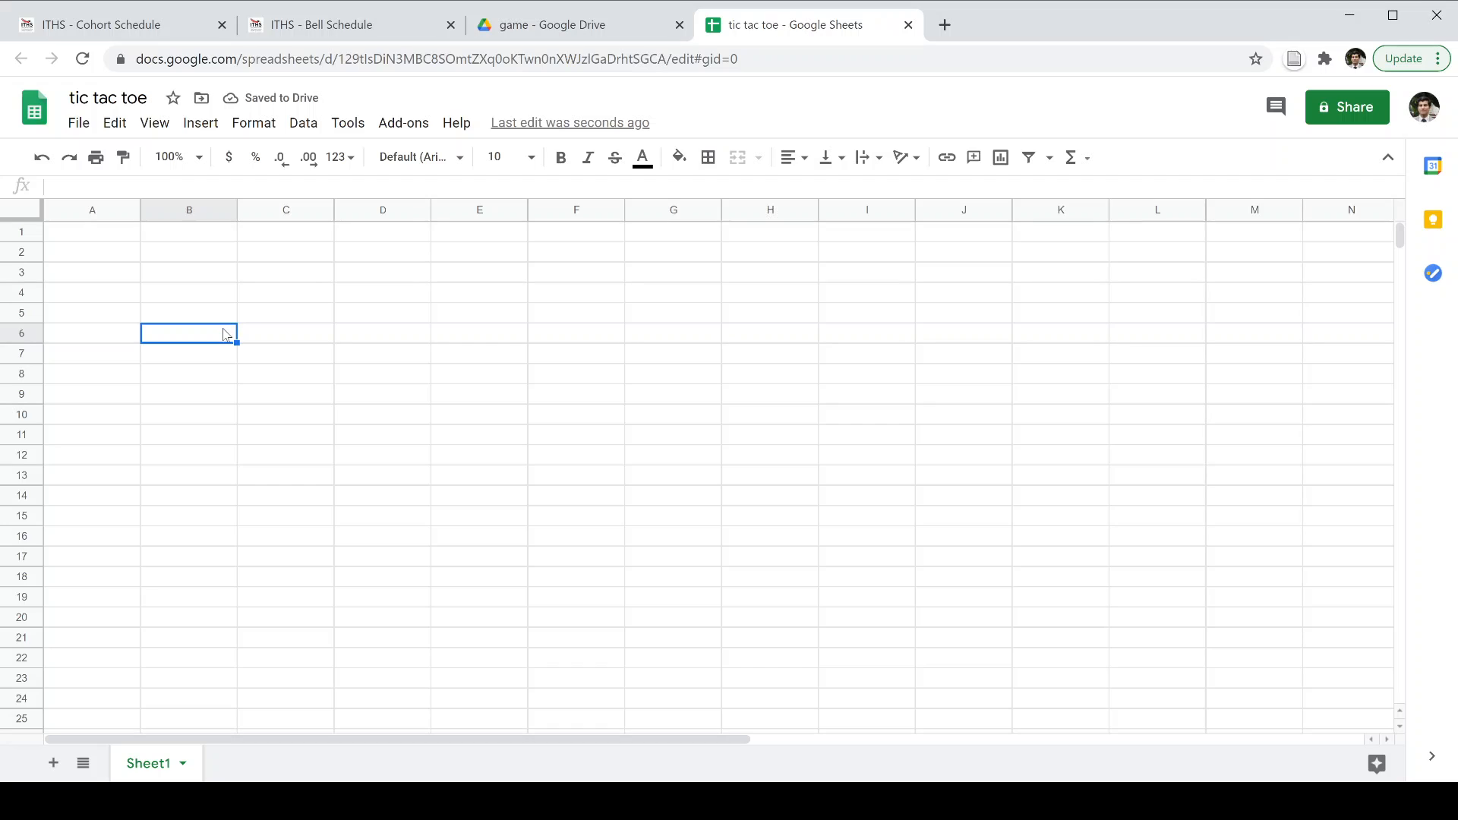
left_click(214, 241)
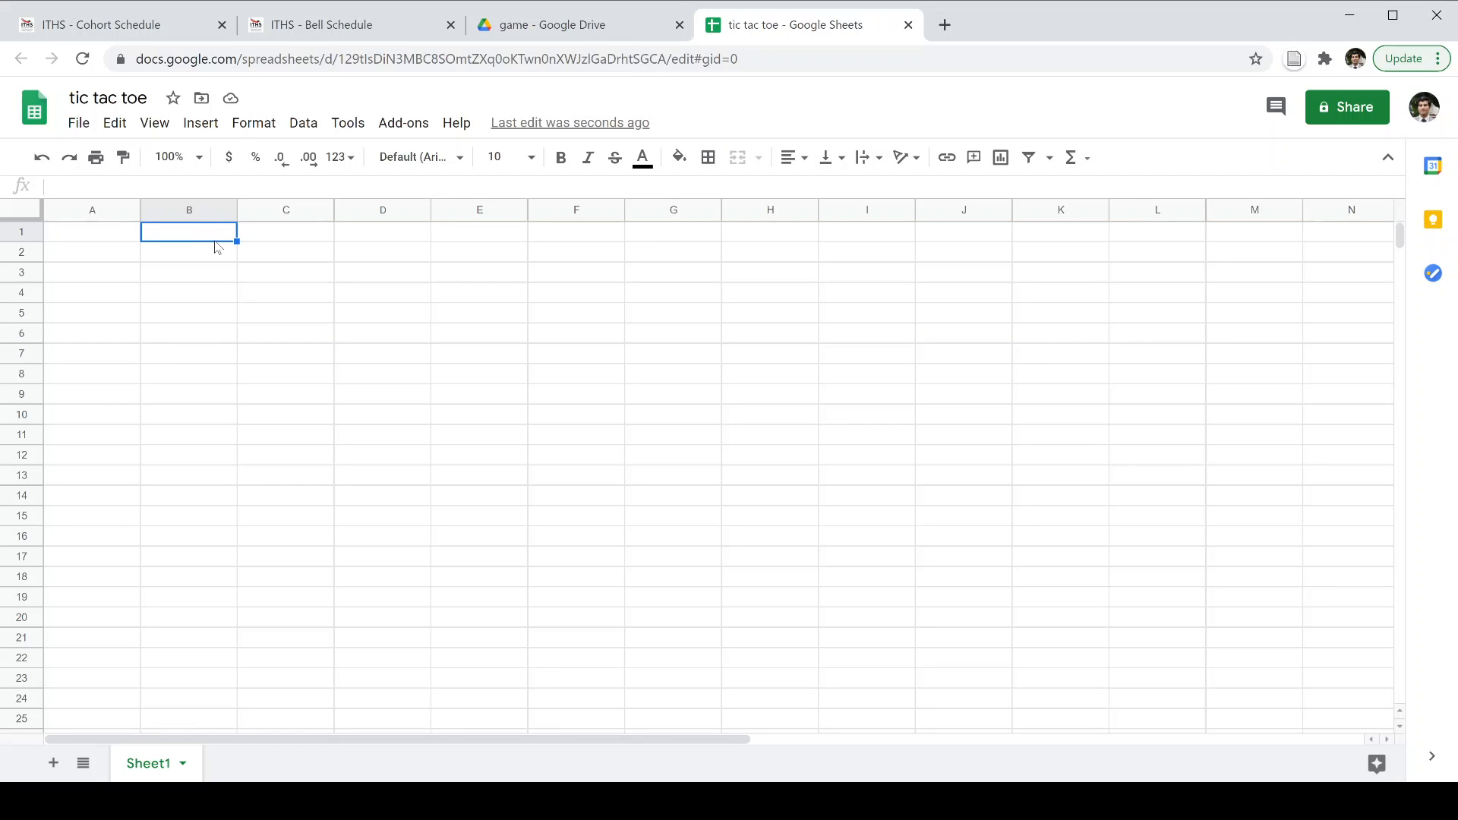
type("Name\"")
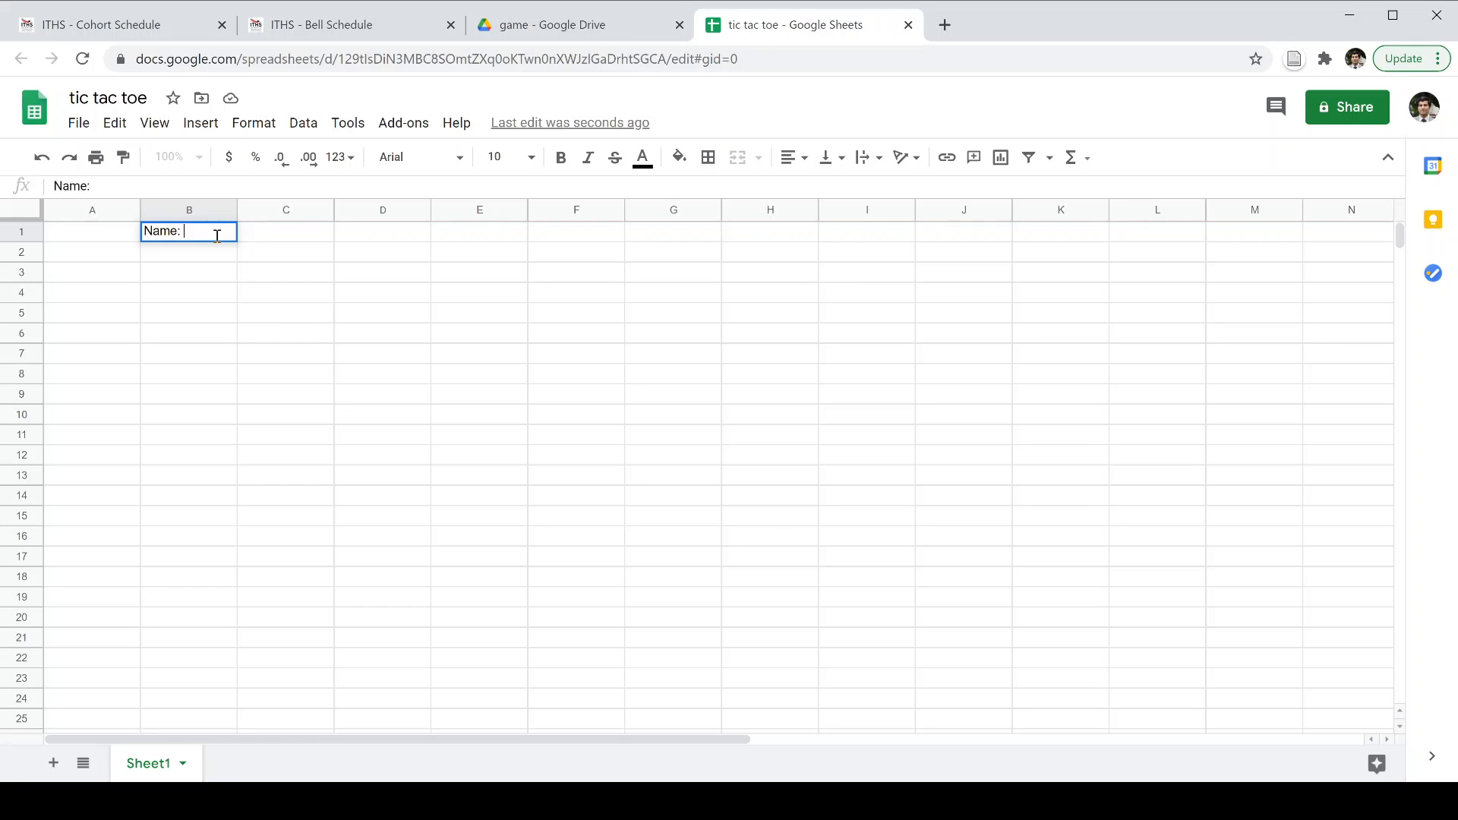
type(" Donald Duck")
key("Return")
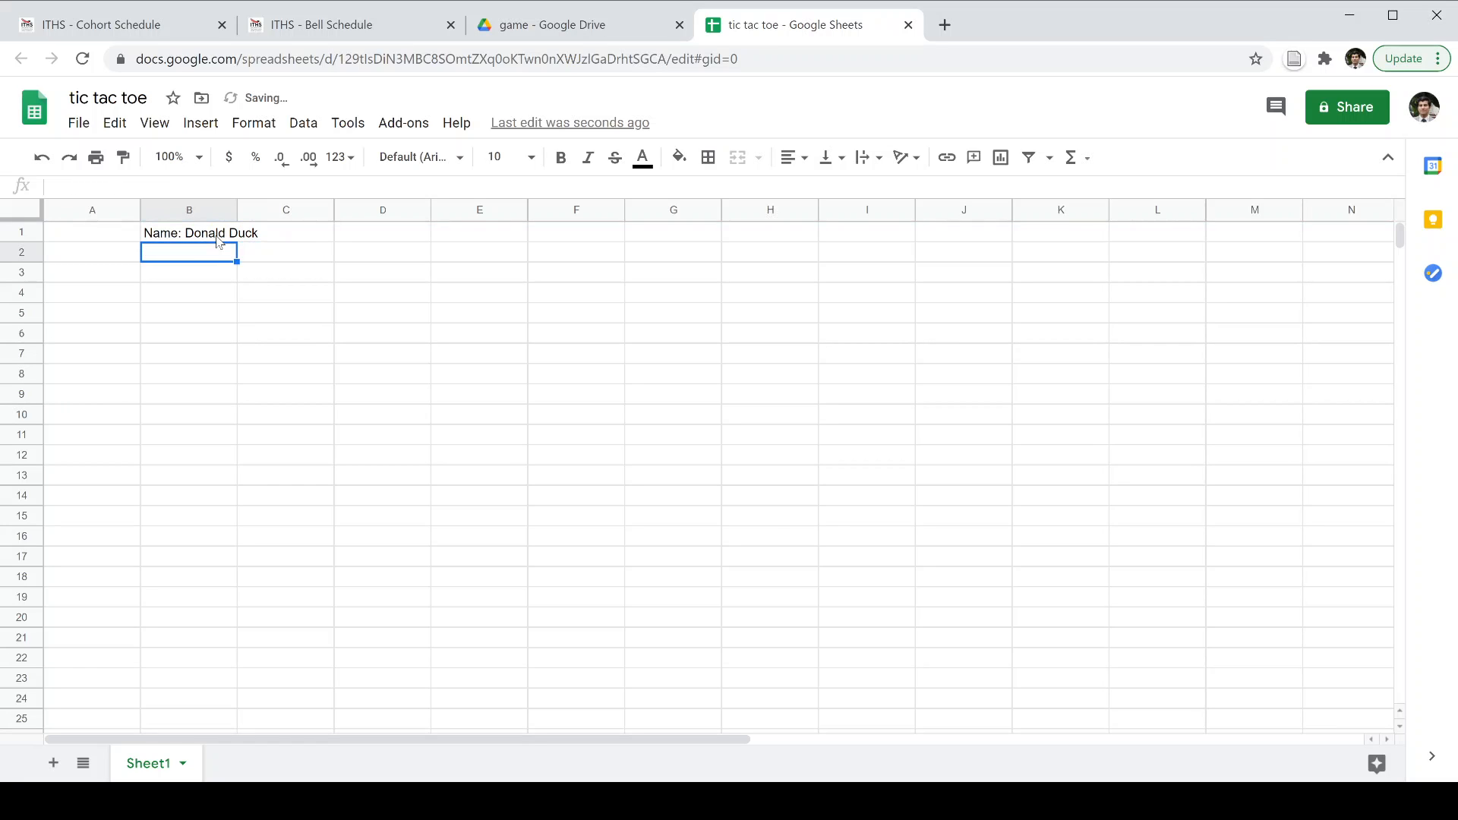
key("Down")
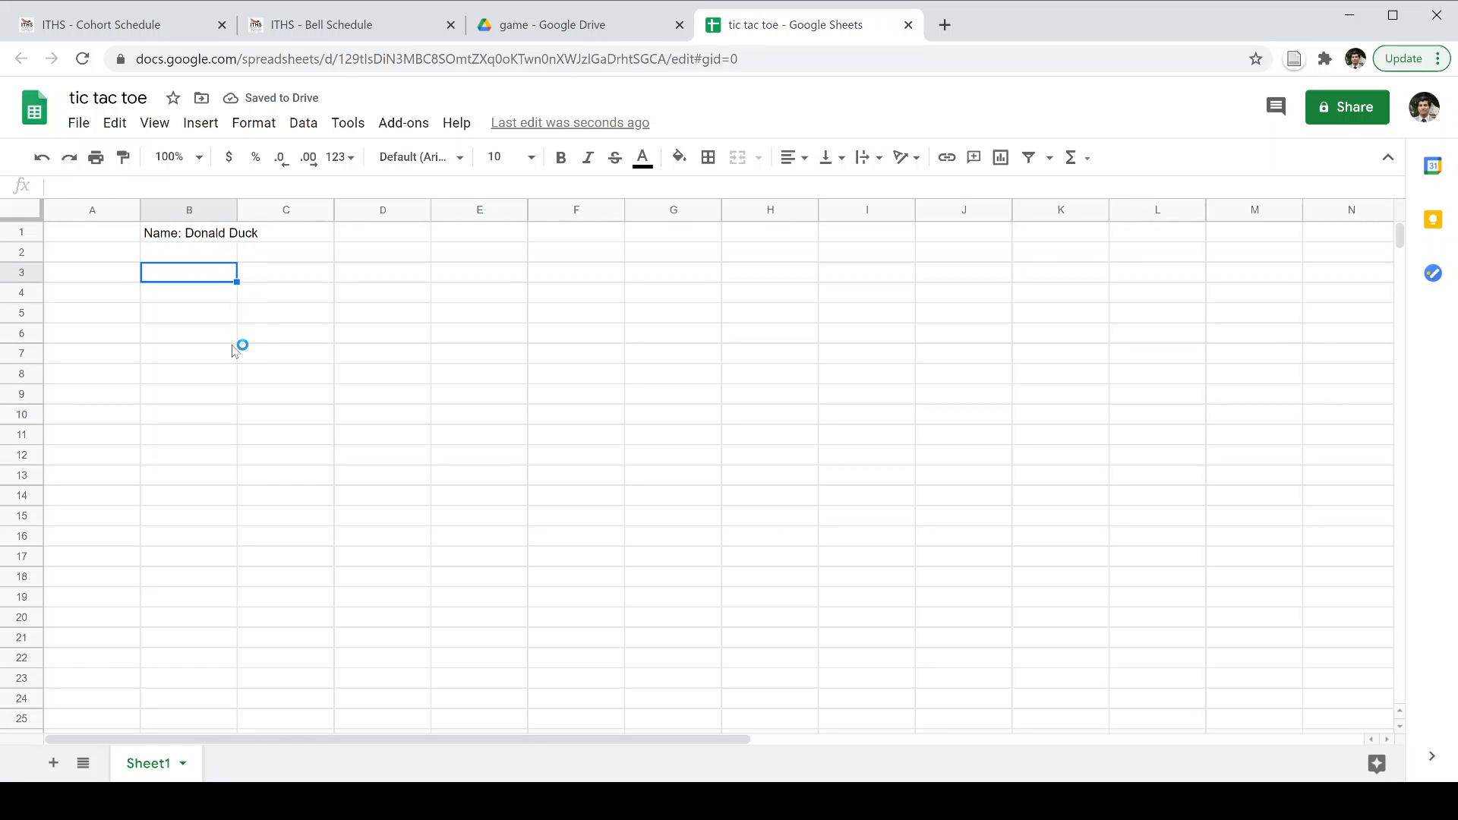
left_click(232, 348)
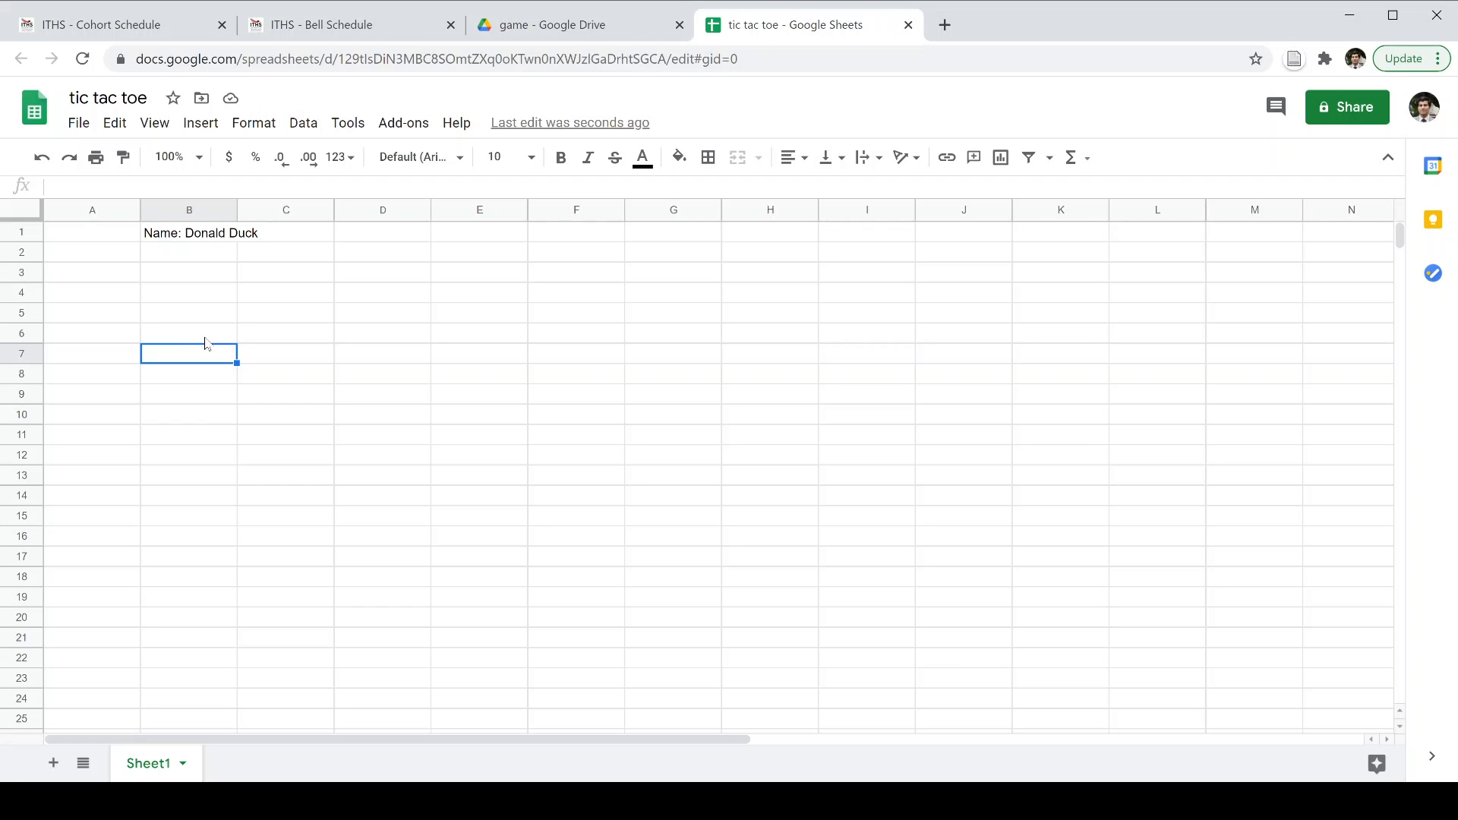
Apply All borders to B7:D9 to draw the 3×3 board.
left_click_drag(205, 359, 384, 401)
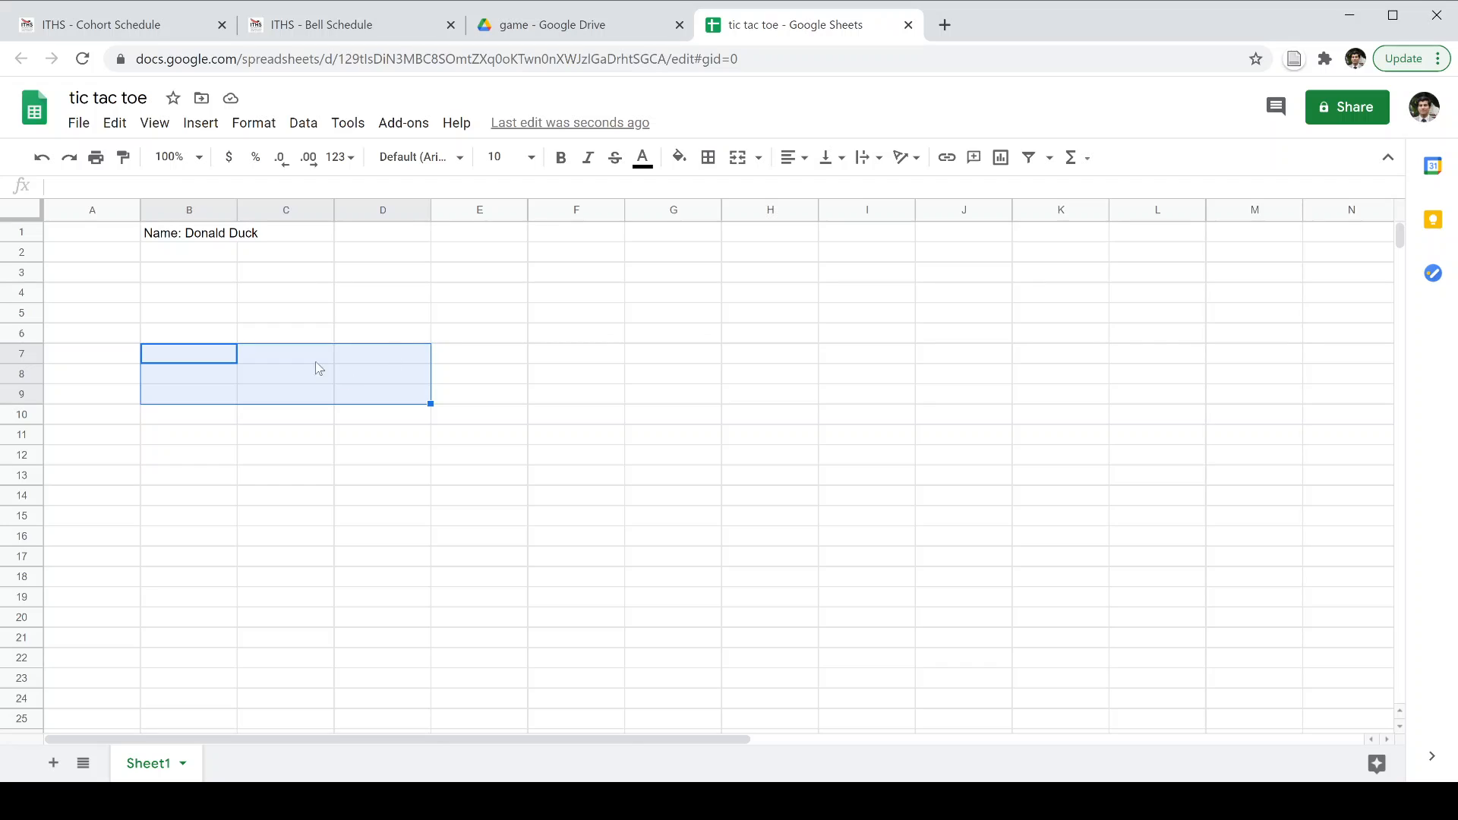
left_click(710, 159)
left_click(714, 162)
left_click(709, 159)
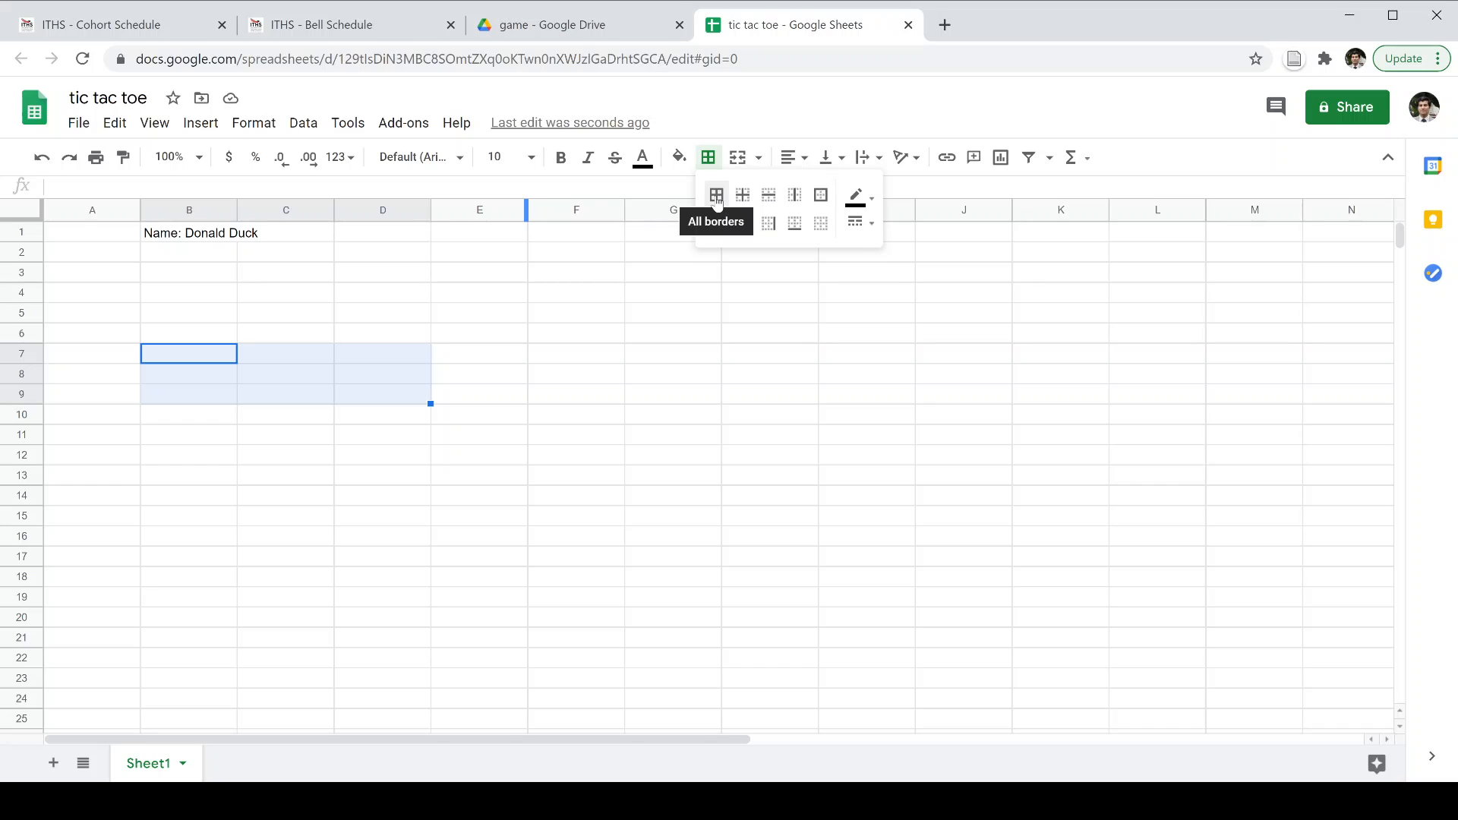
left_click(716, 196)
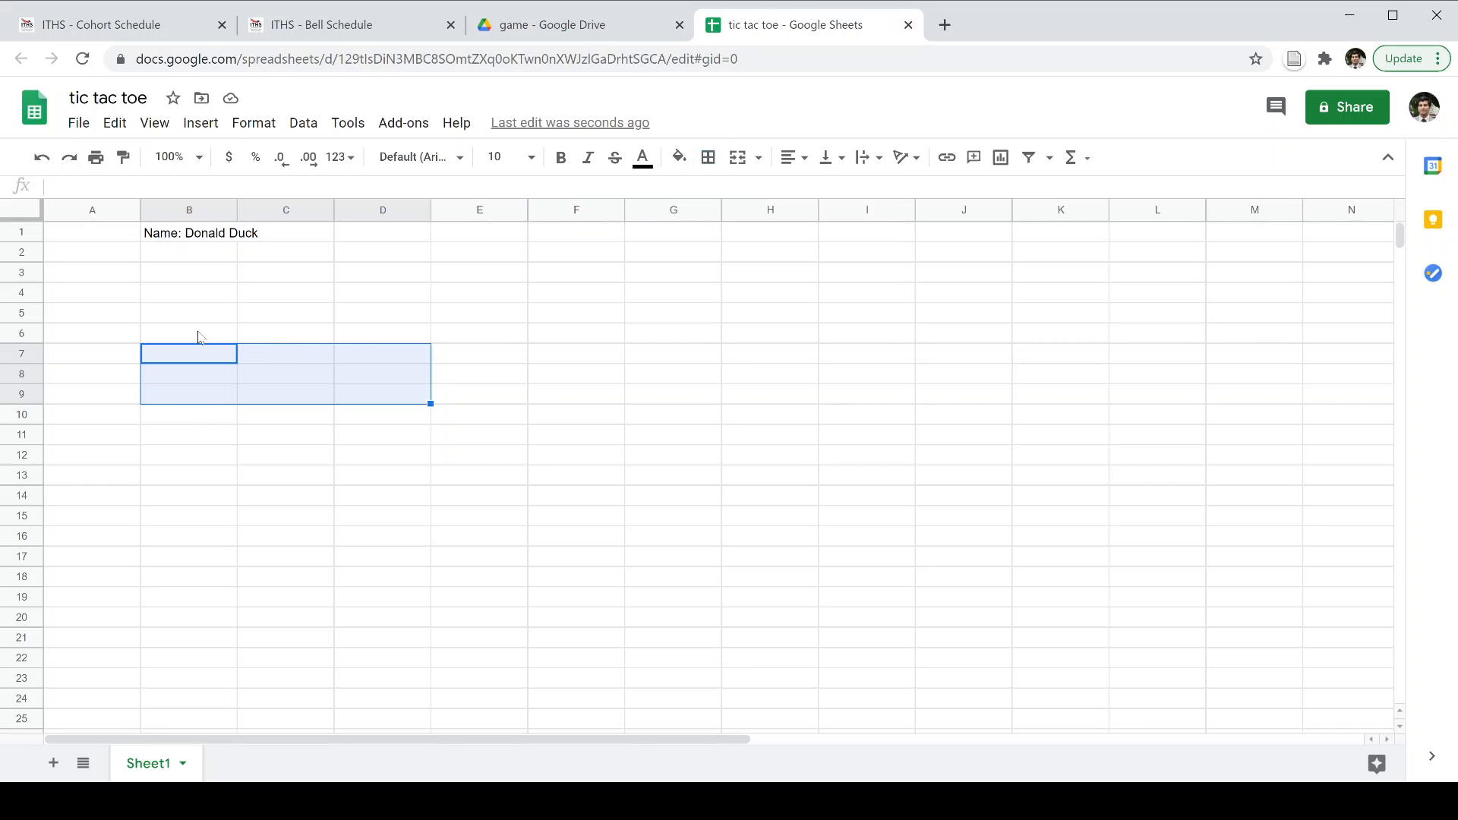
left_click_drag(199, 355, 384, 404)
left_click(707, 160)
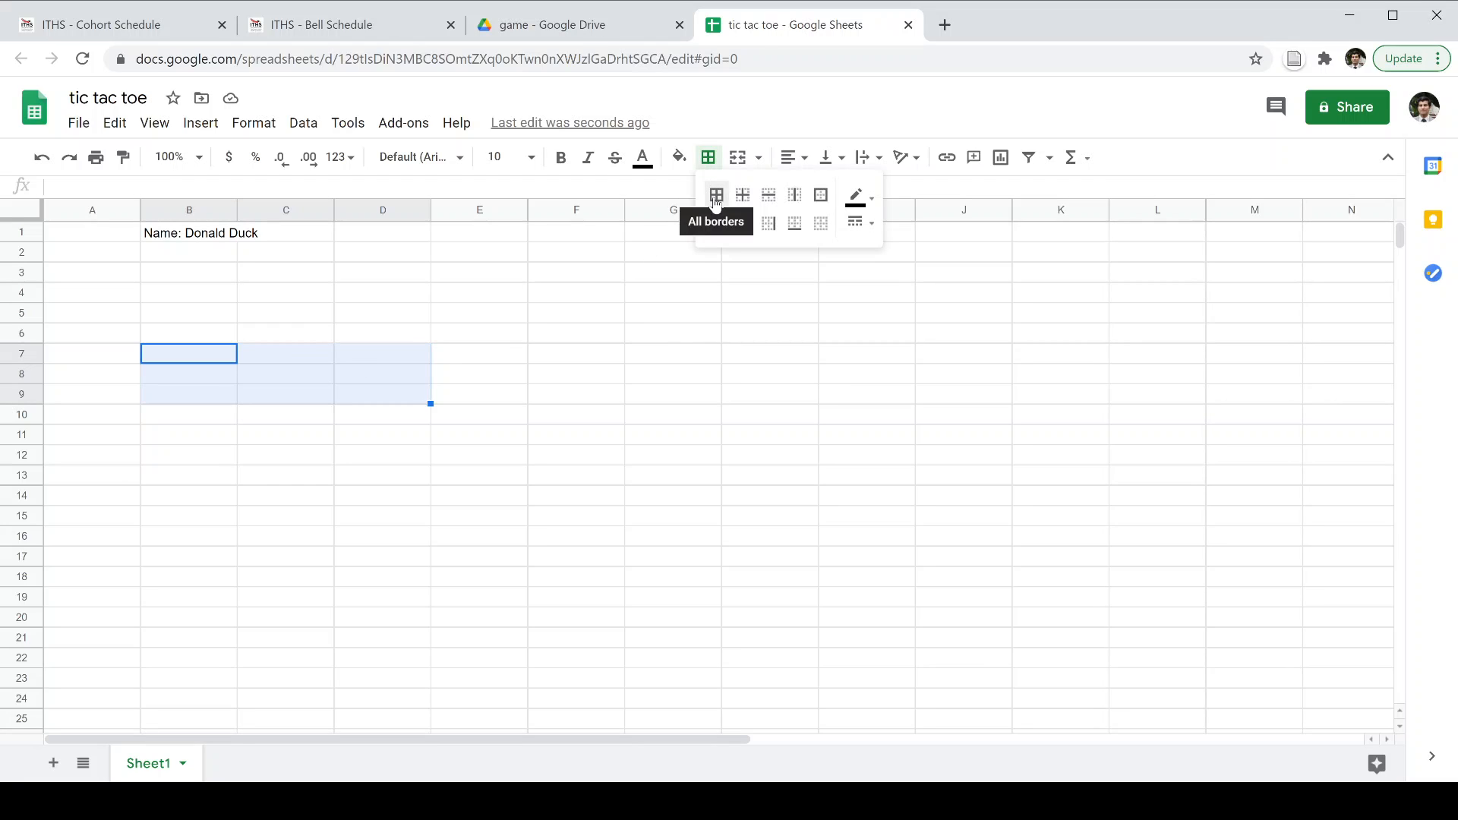
left_click(715, 197)
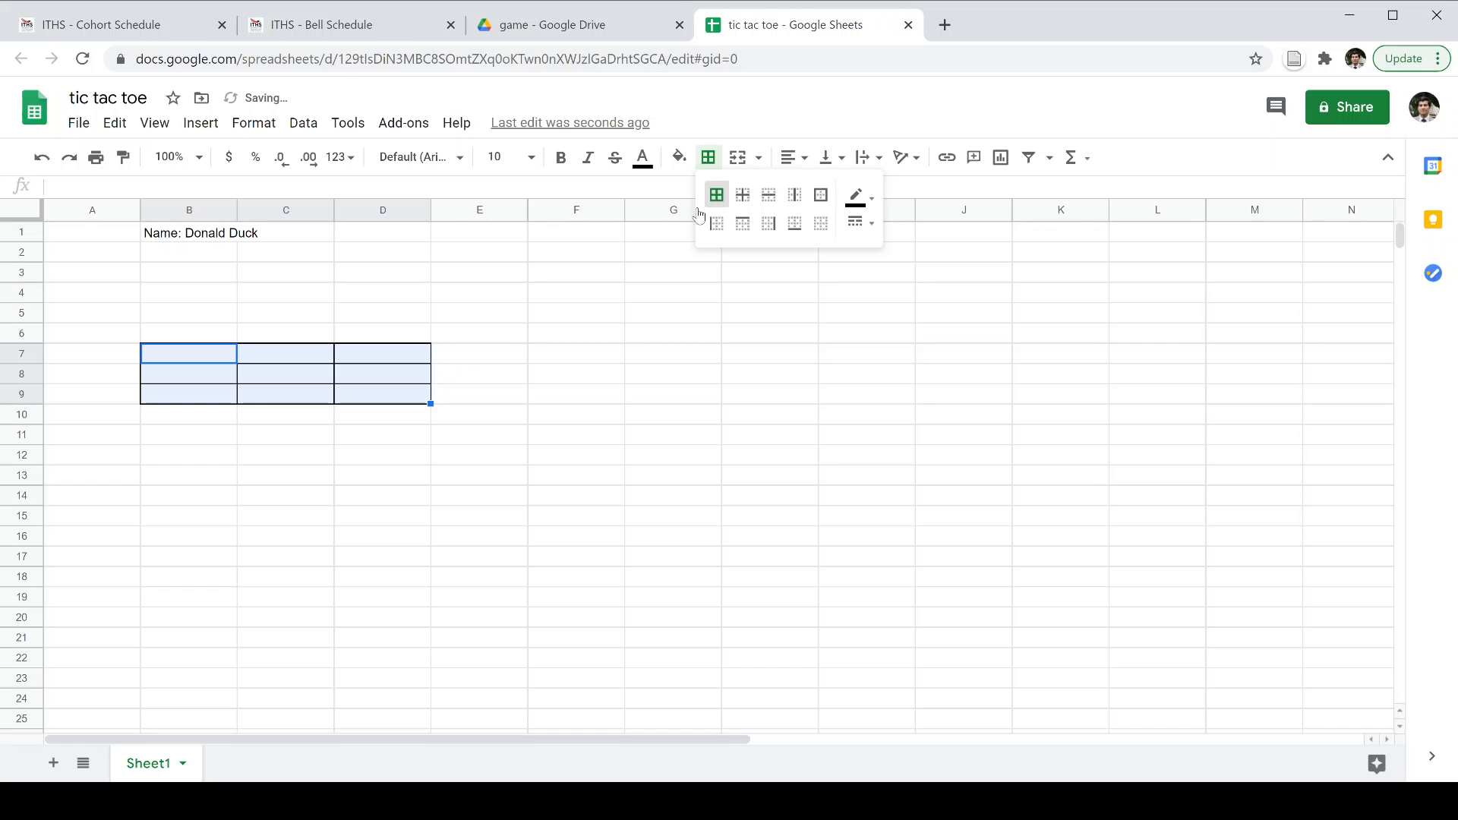
left_click(370, 395)
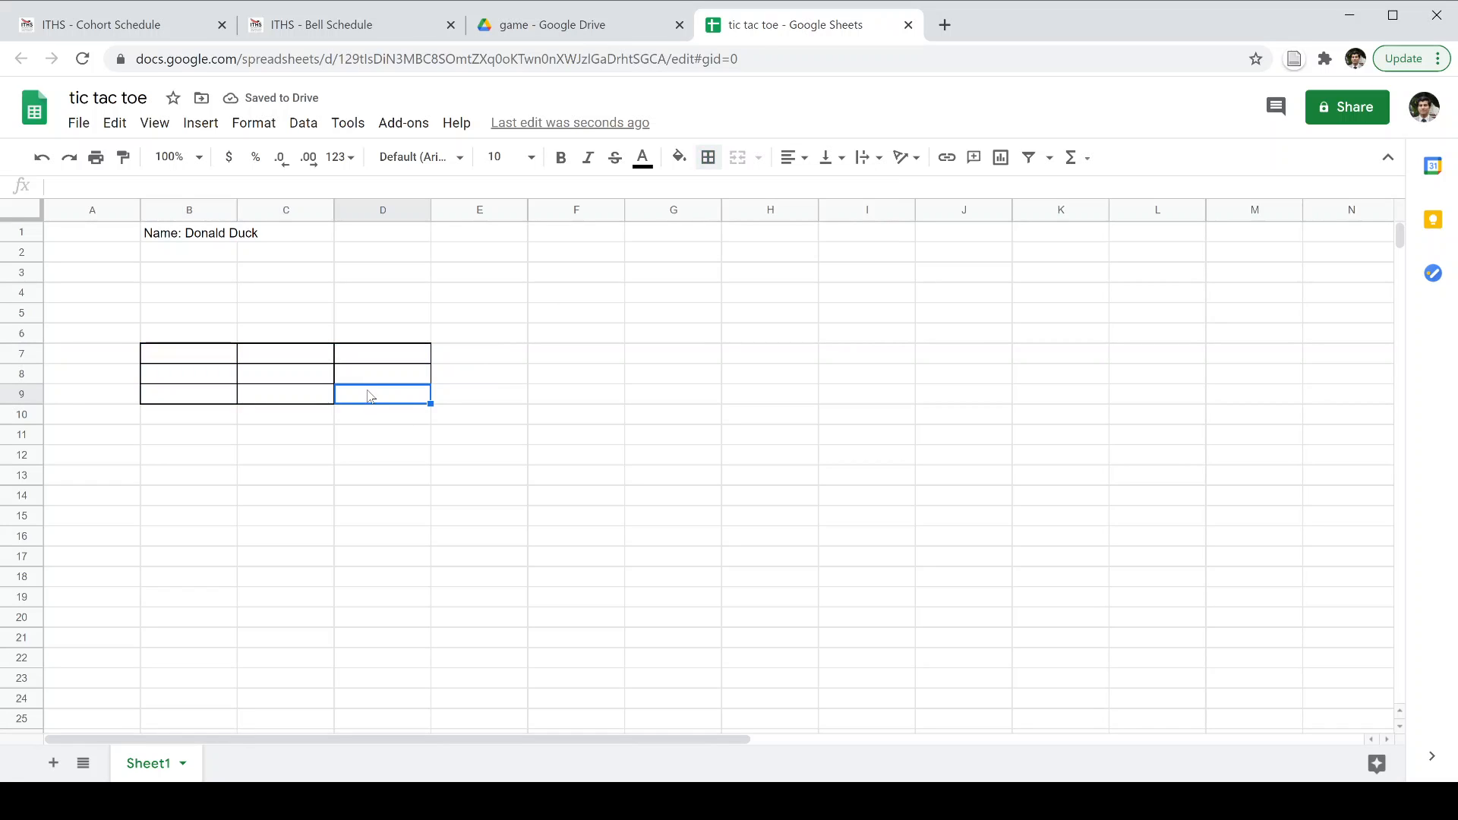
Drag rows 7–9 taller to enlarge the board squares, then shorten row 8.
left_click_drag(208, 357, 407, 394)
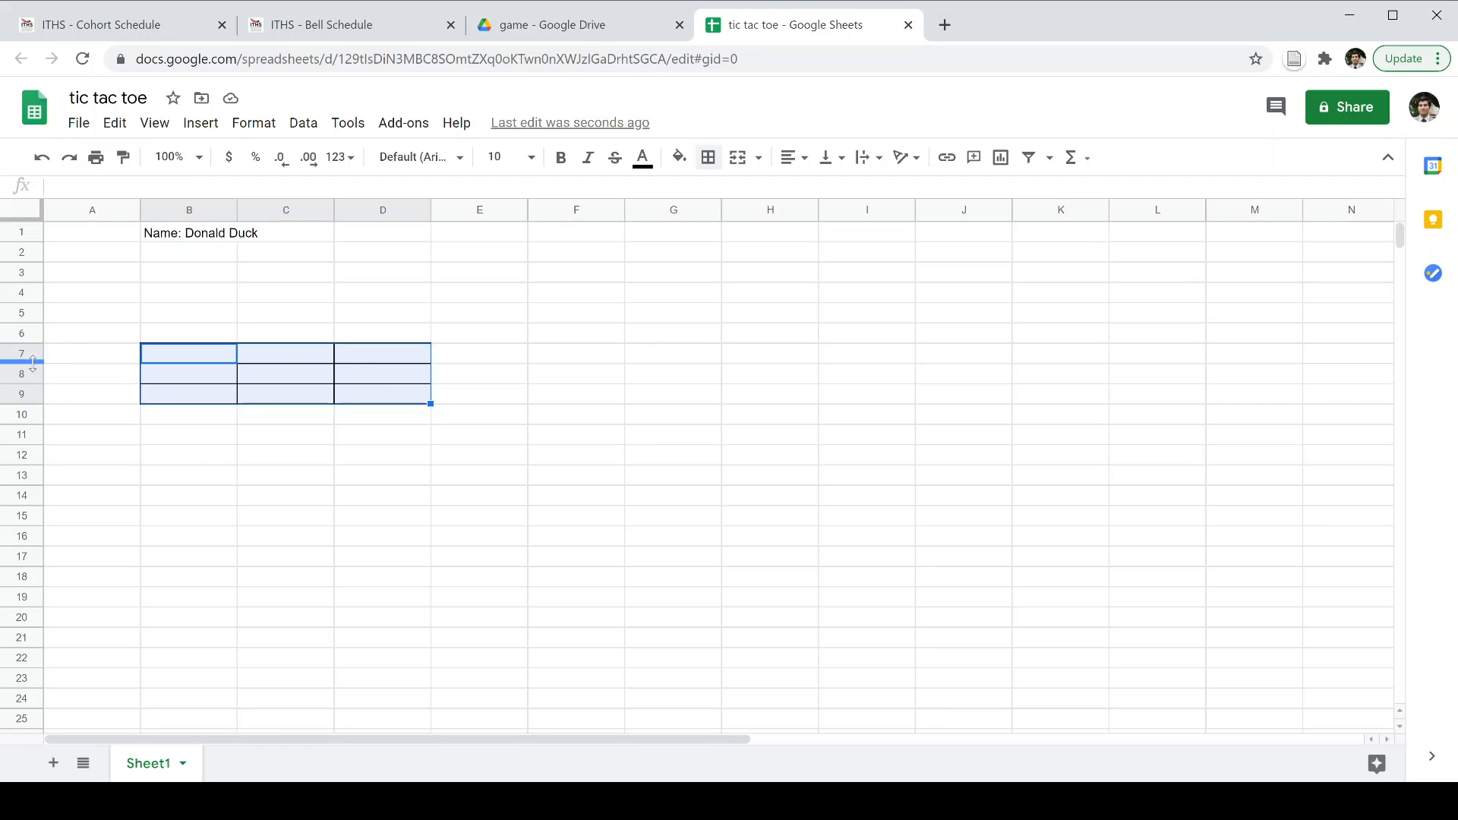
left_click_drag(33, 362, 33, 564)
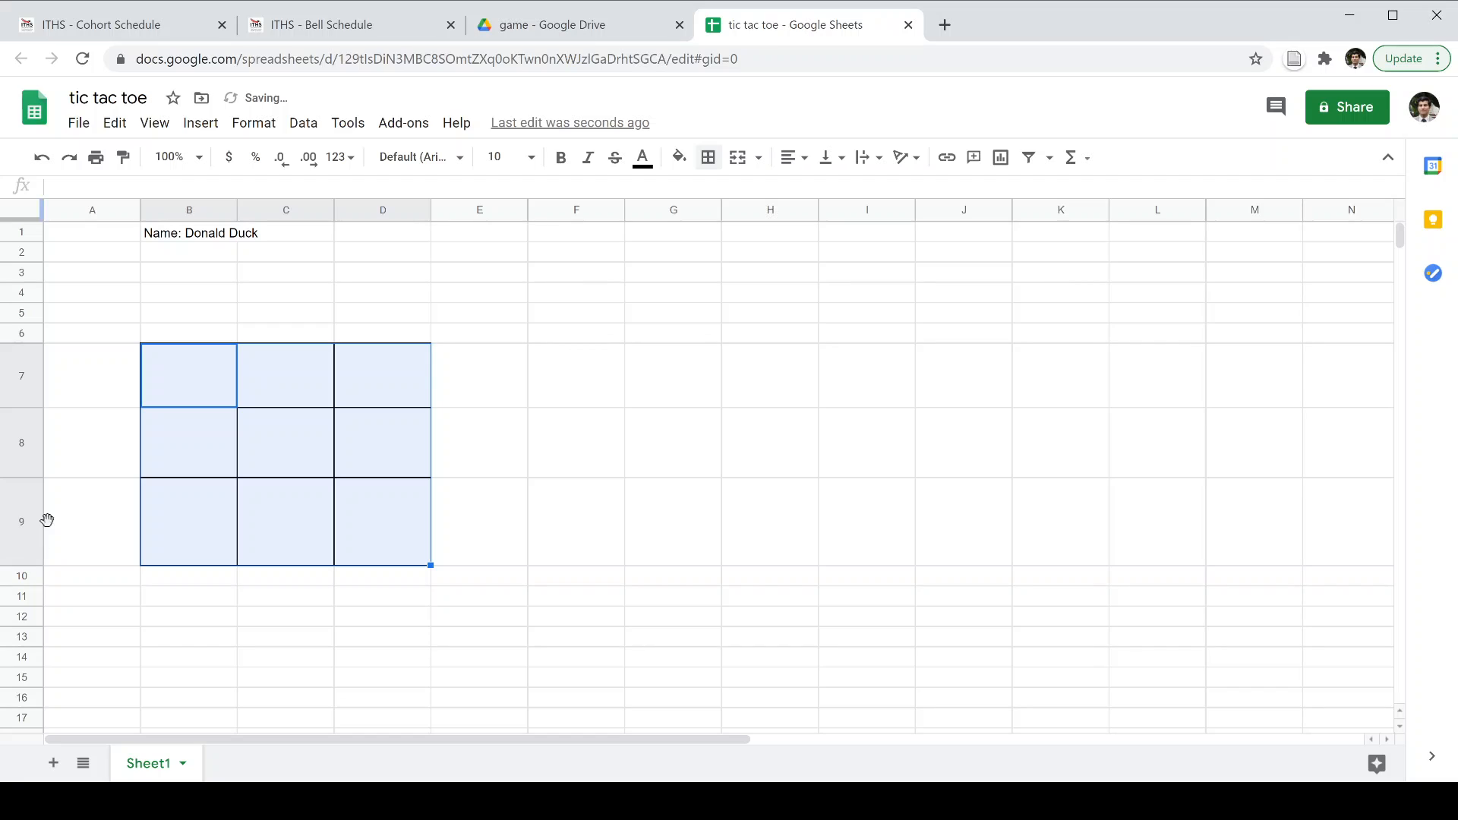
left_click(349, 432)
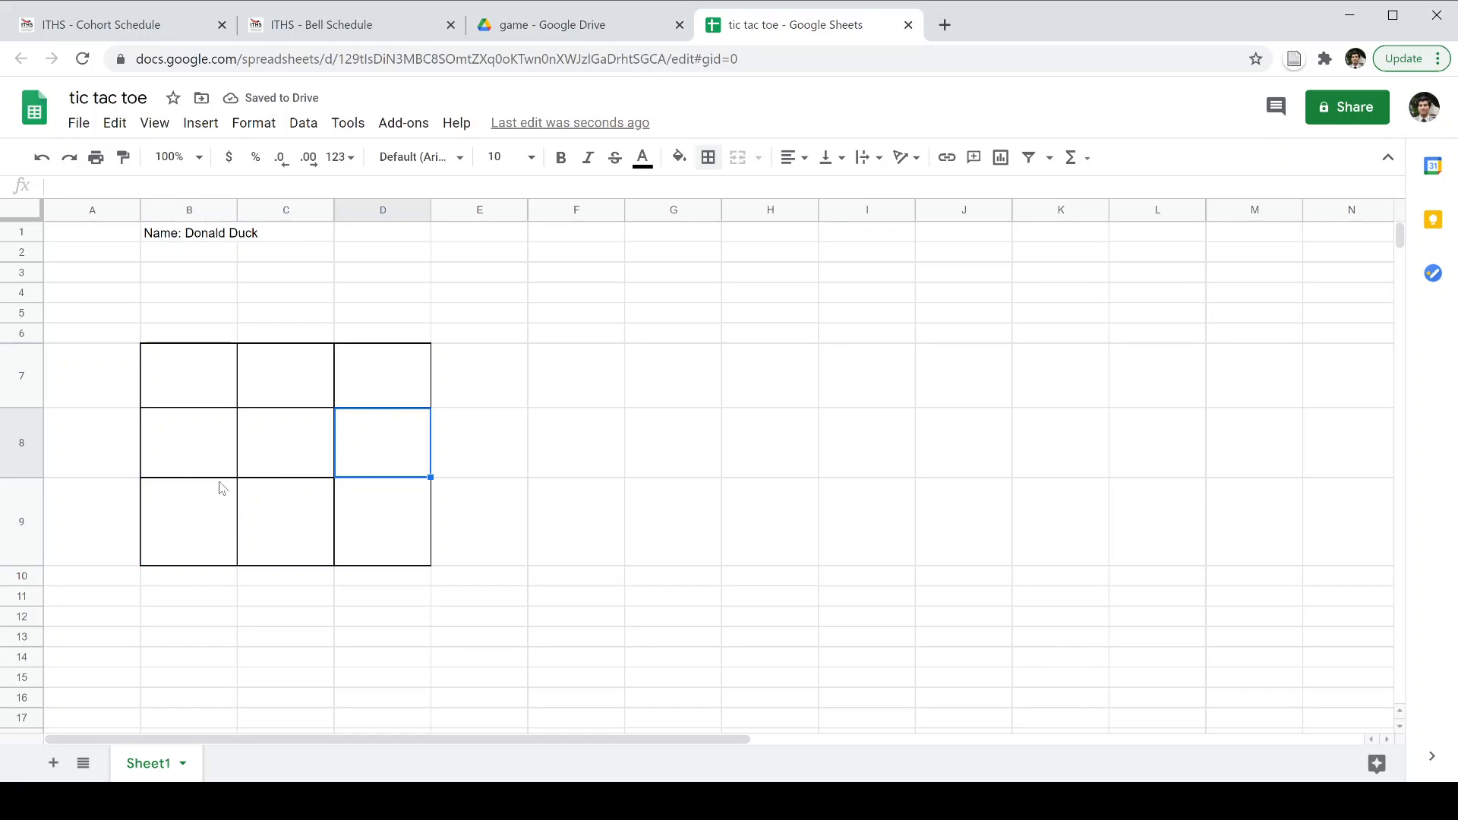
left_click(169, 522)
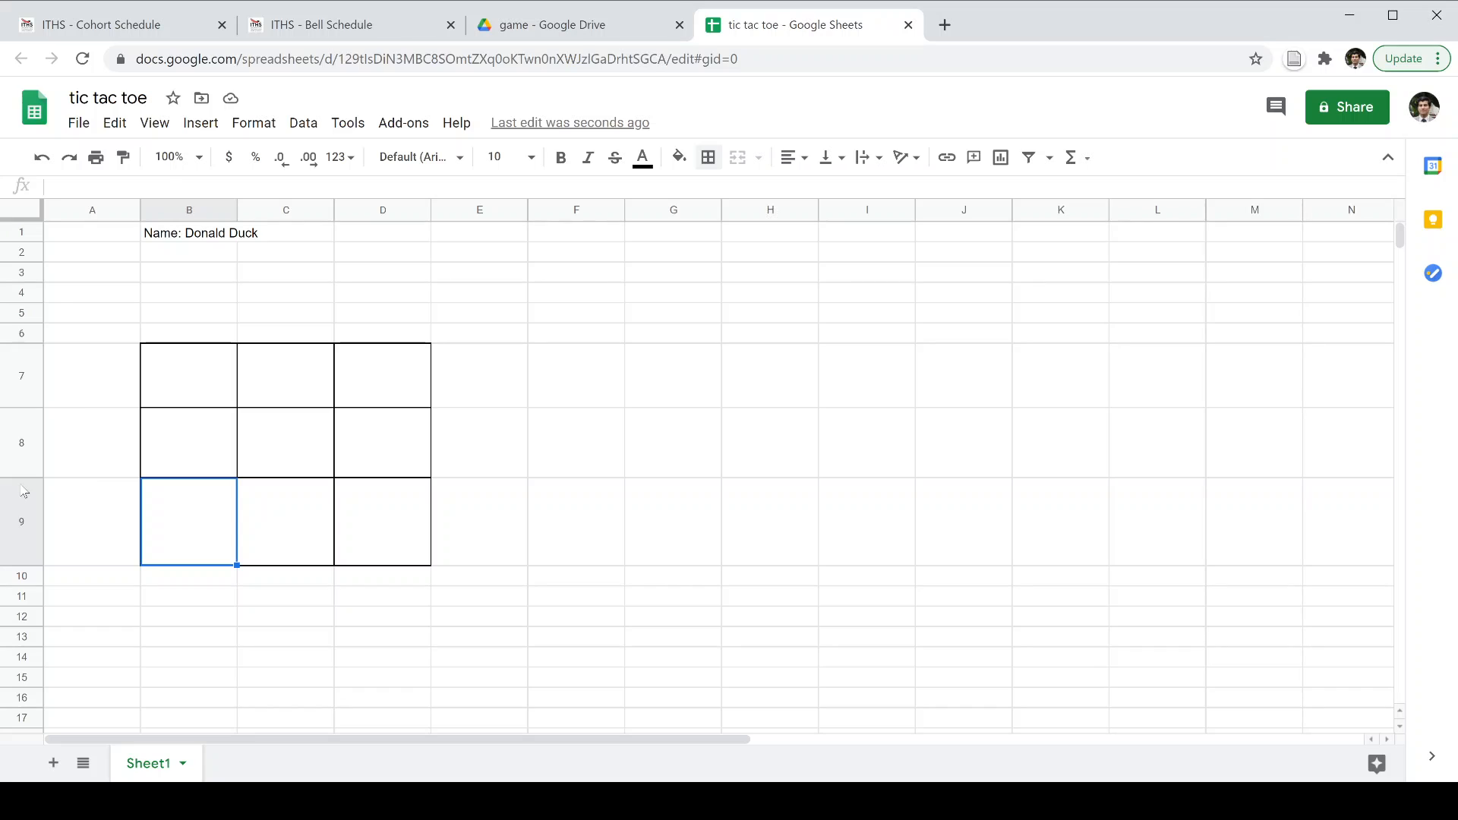
left_click_drag(22, 476, 17, 456)
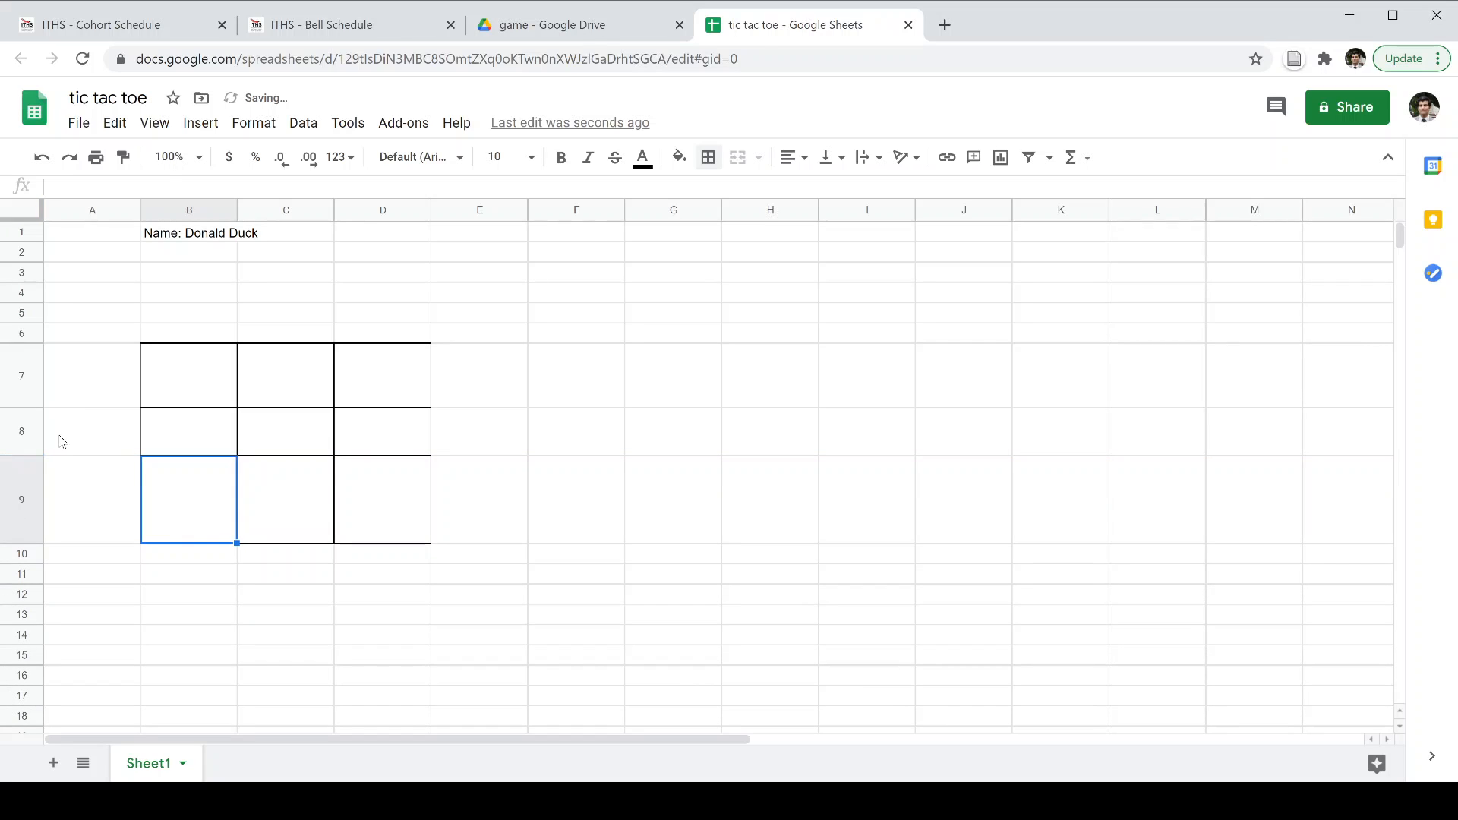
left_click(202, 435)
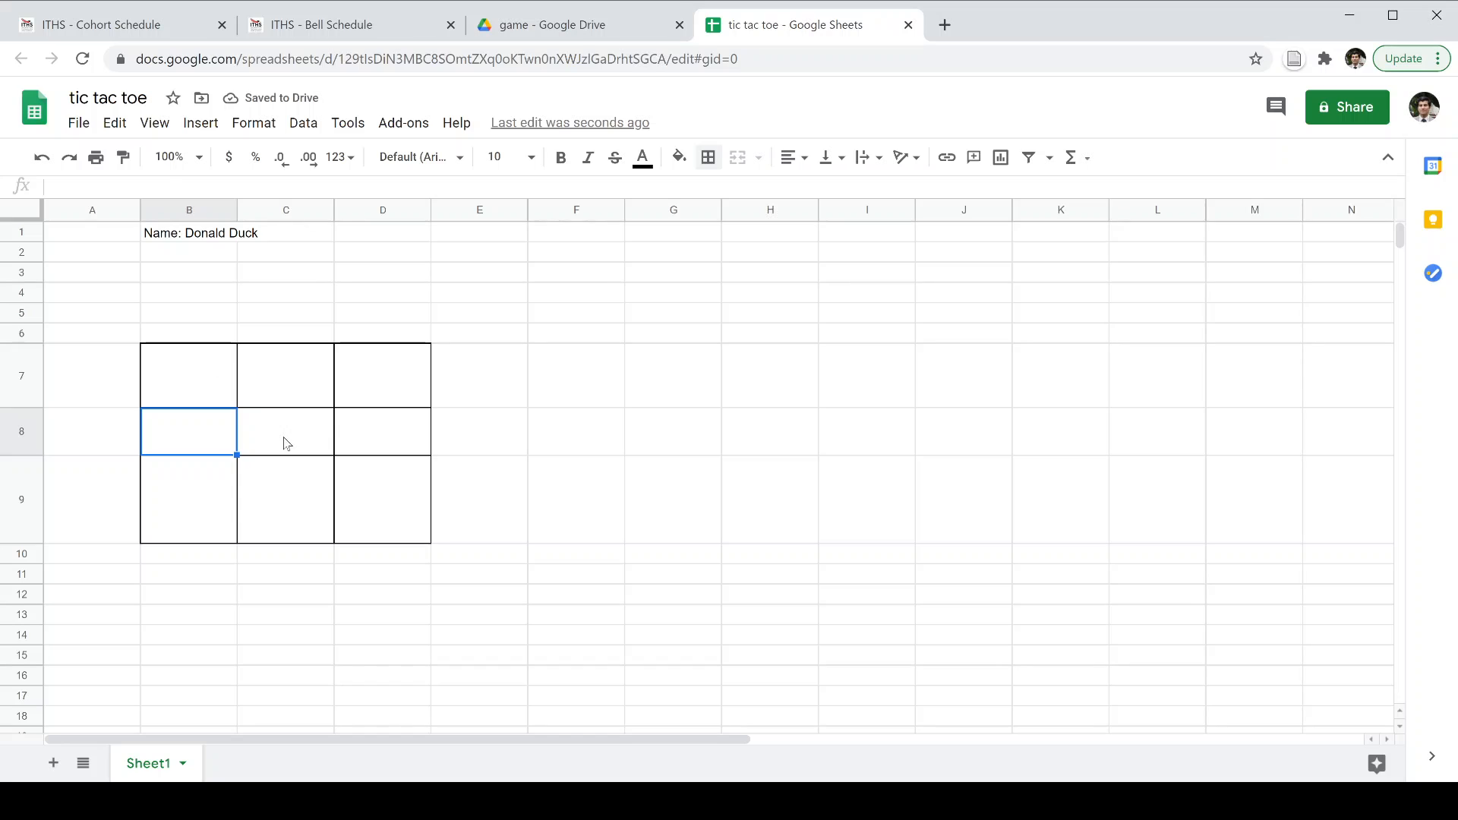
Resize row 7 to 84 pixels.
right_click(26, 377)
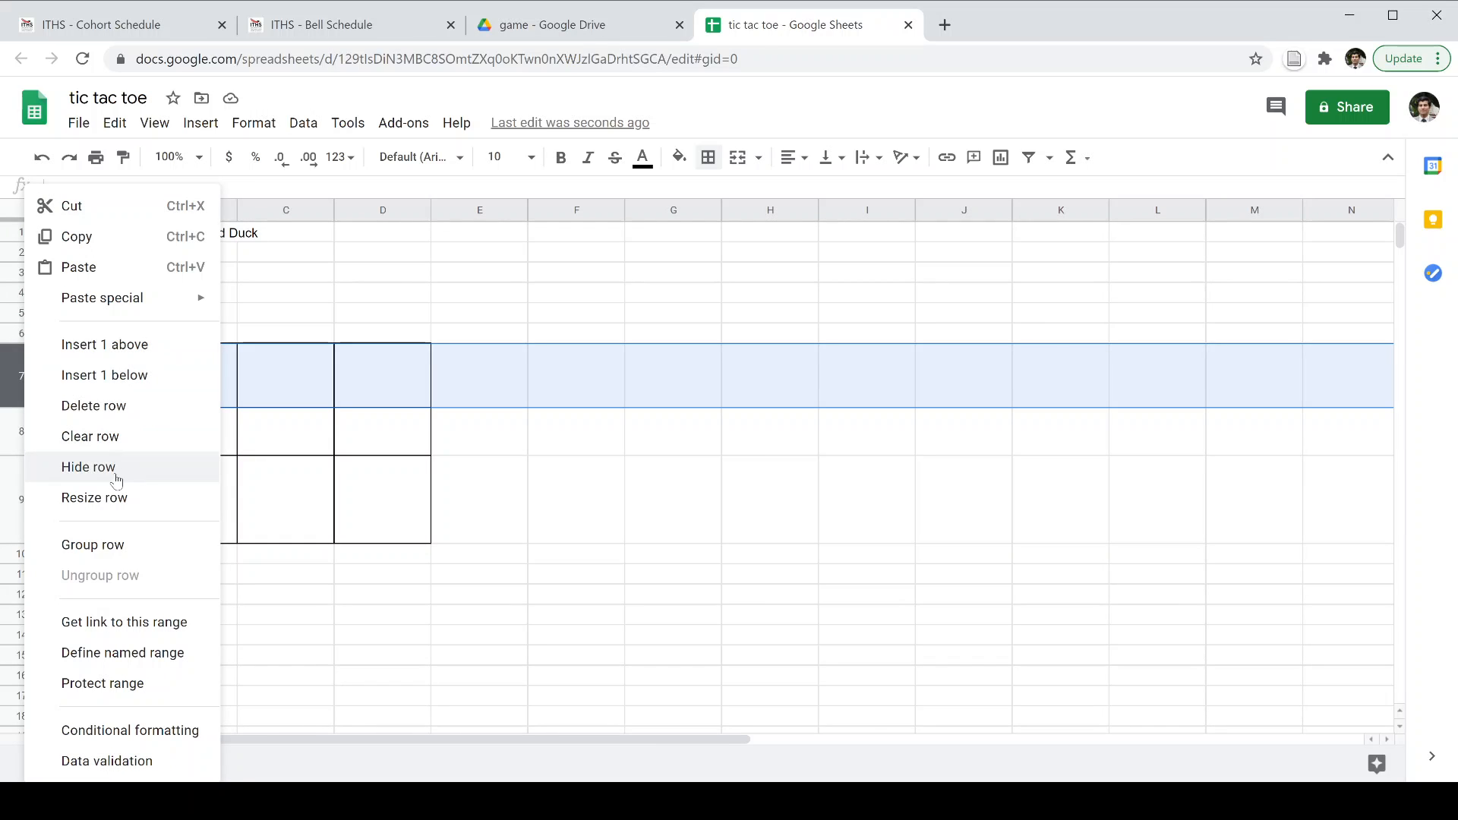
right_click(12, 373)
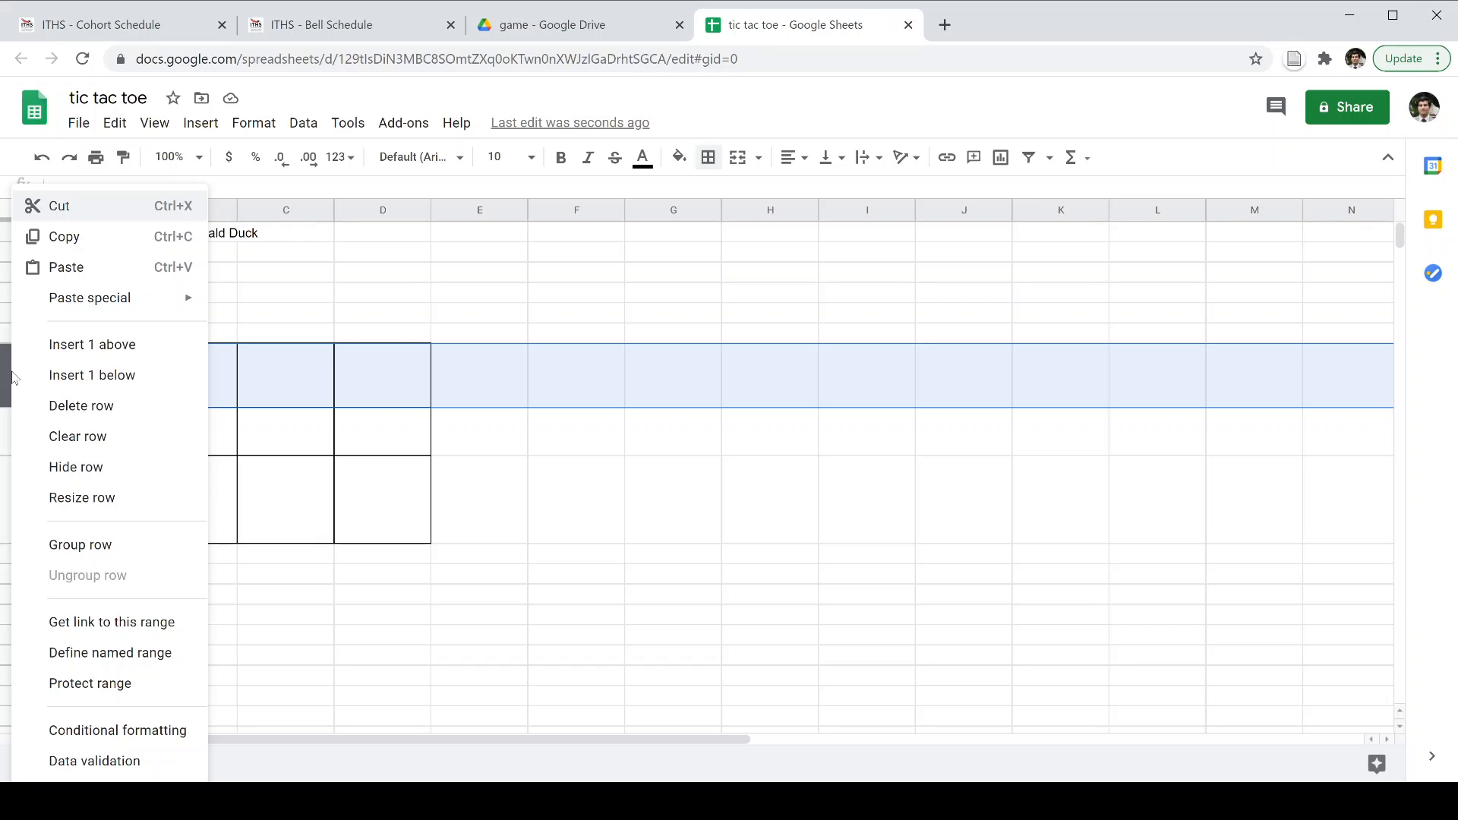
left_click(387, 377)
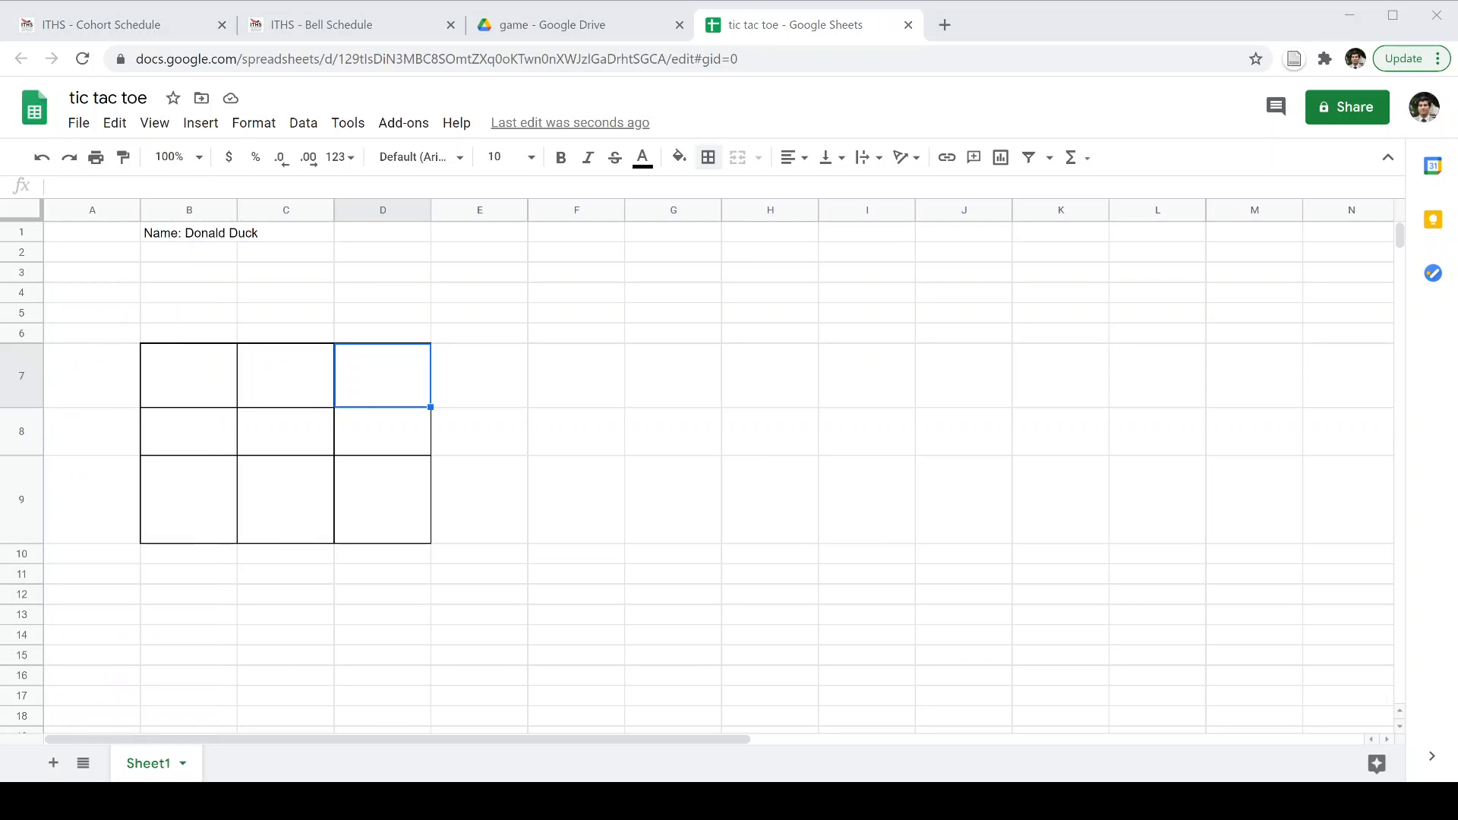
left_click(26, 372)
right_click(29, 374)
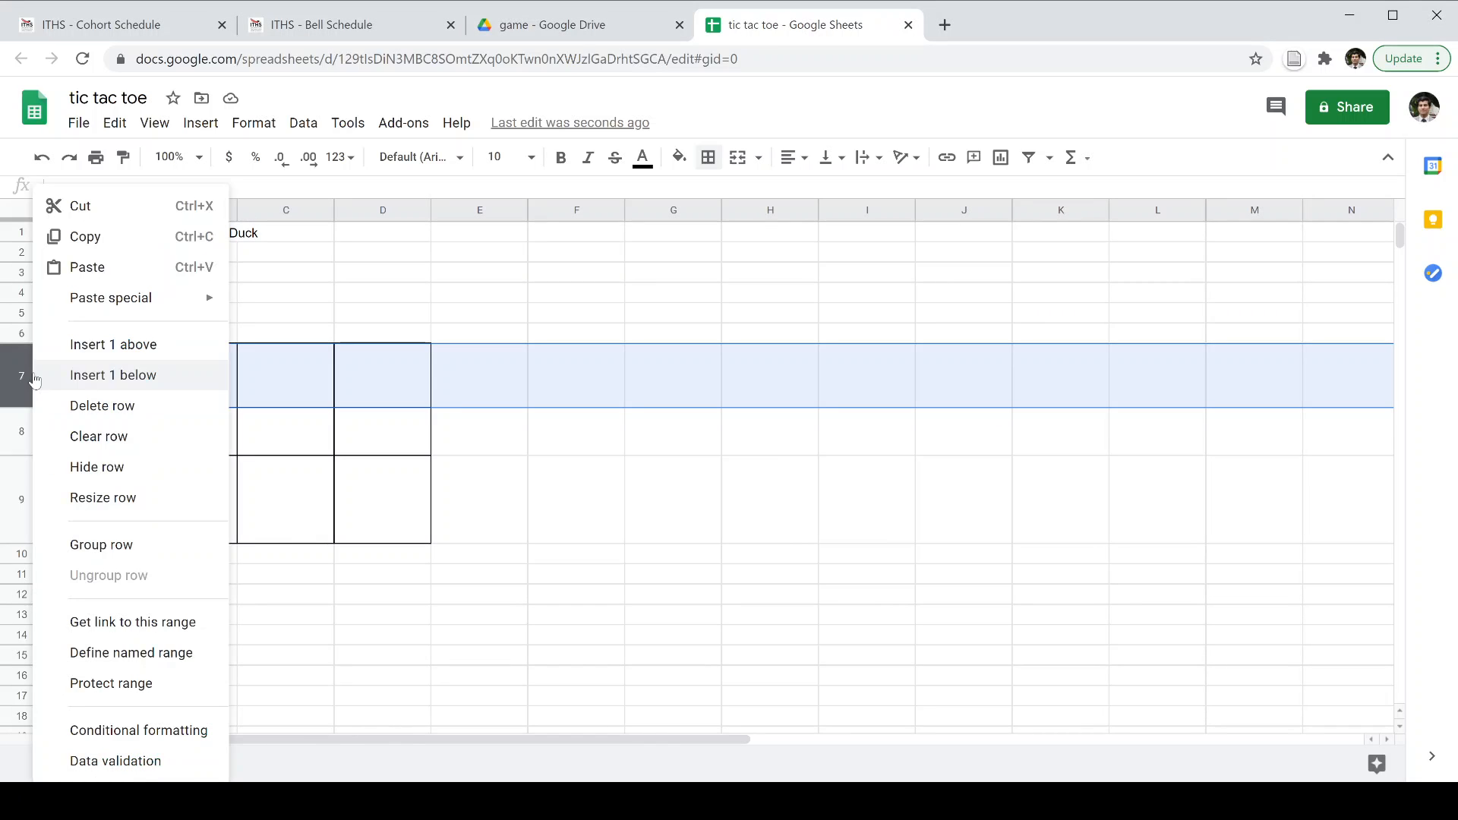
left_click(126, 501)
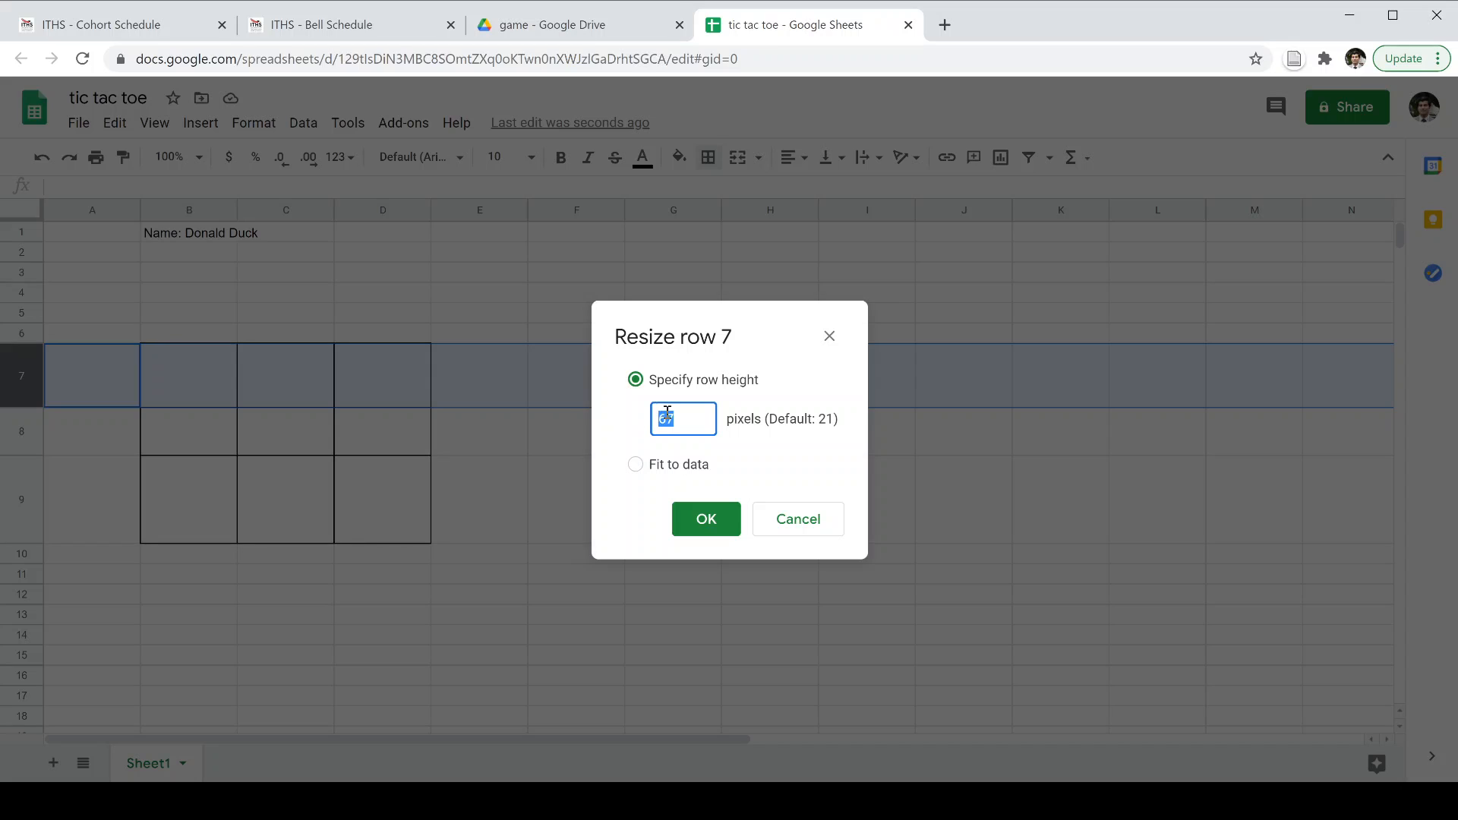
left_click_drag(685, 419, 637, 419)
type("84")
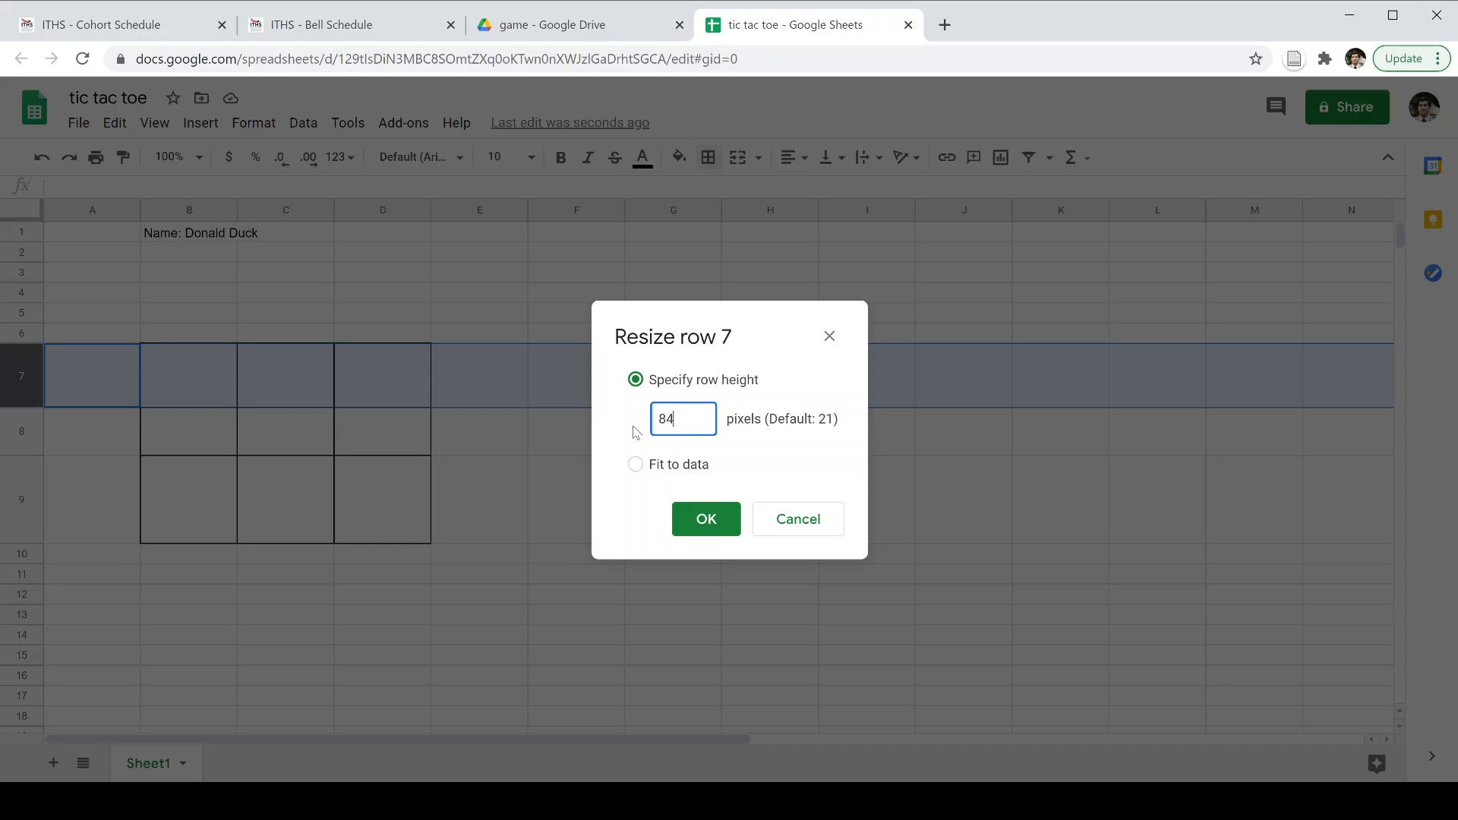
left_click(706, 520)
left_click(310, 461)
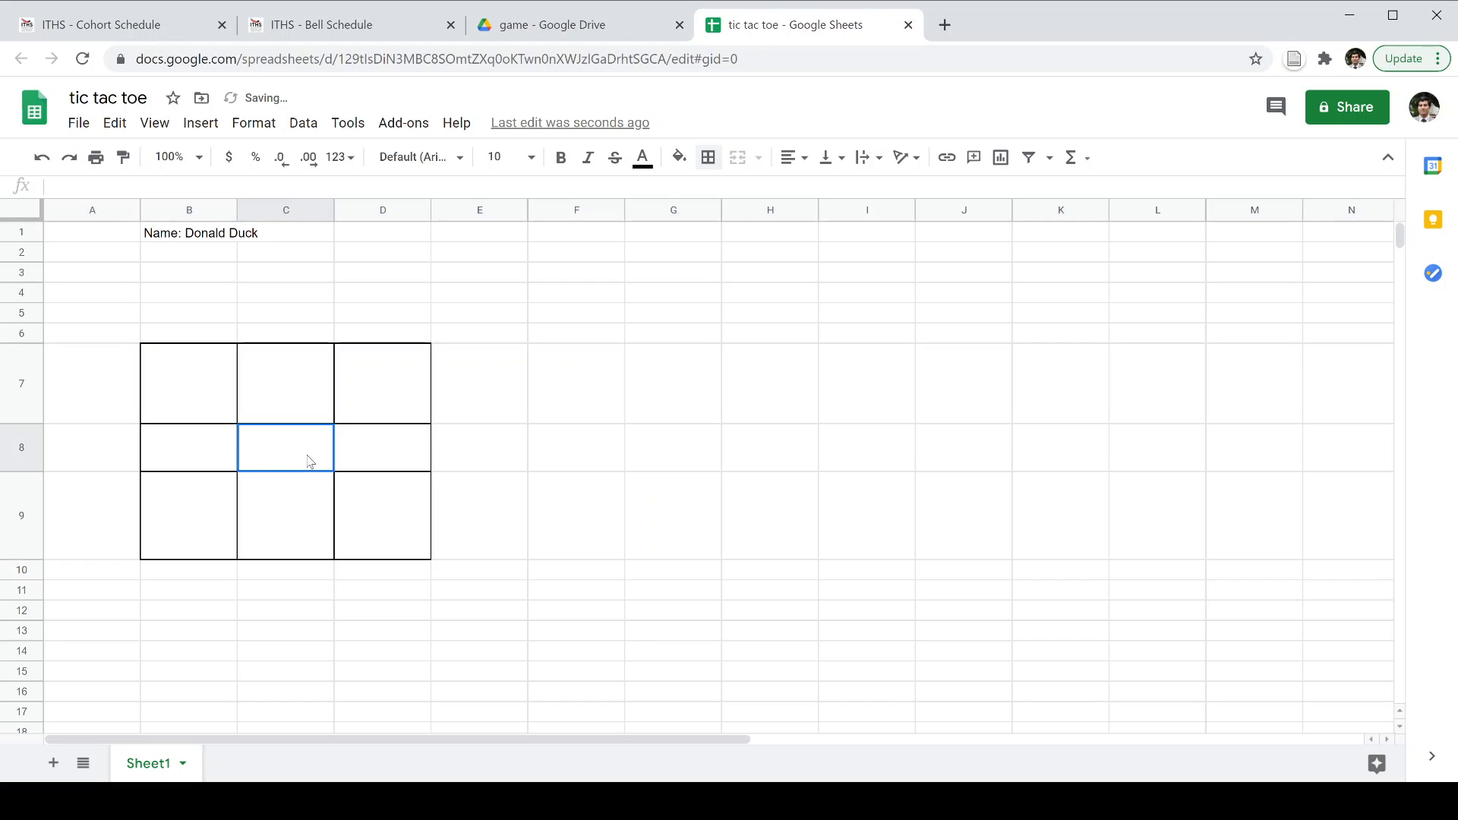
Resize row 8 to 80 pixels and row 9 to 84 pixels.
right_click(31, 454)
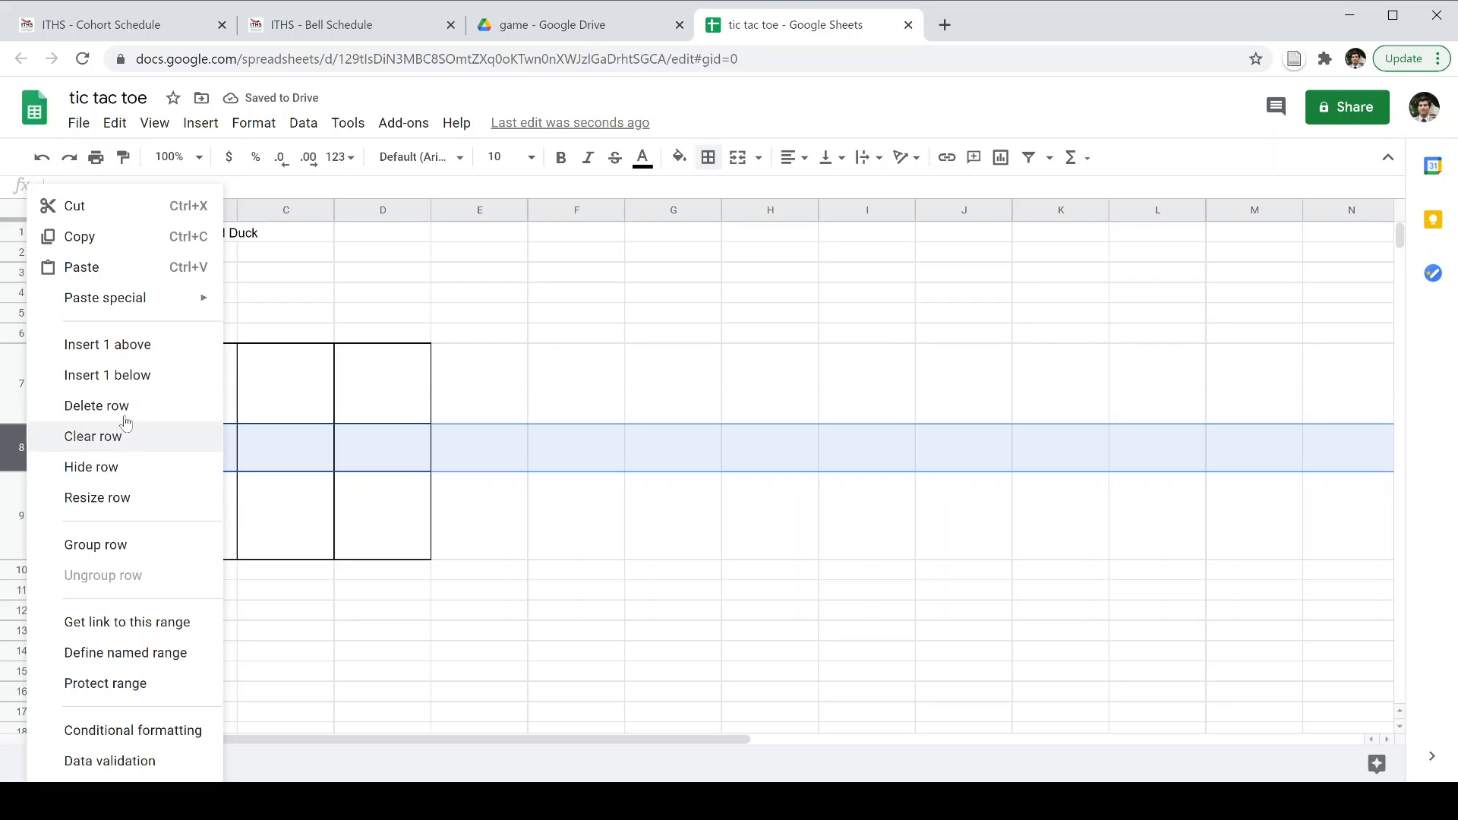
left_click(120, 498)
left_click_drag(689, 425, 577, 415)
type("80")
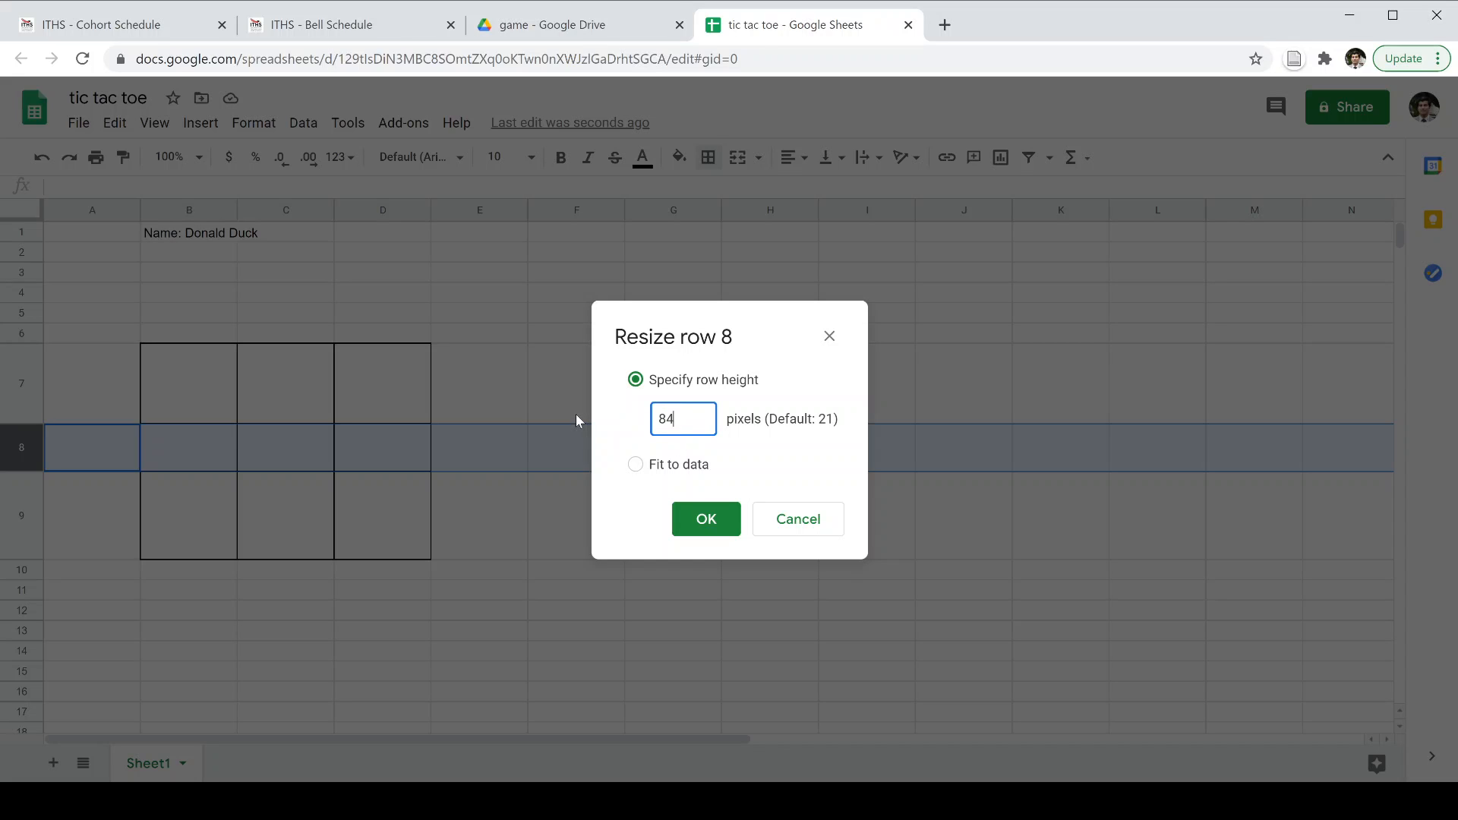
left_click(708, 525)
left_click(153, 554)
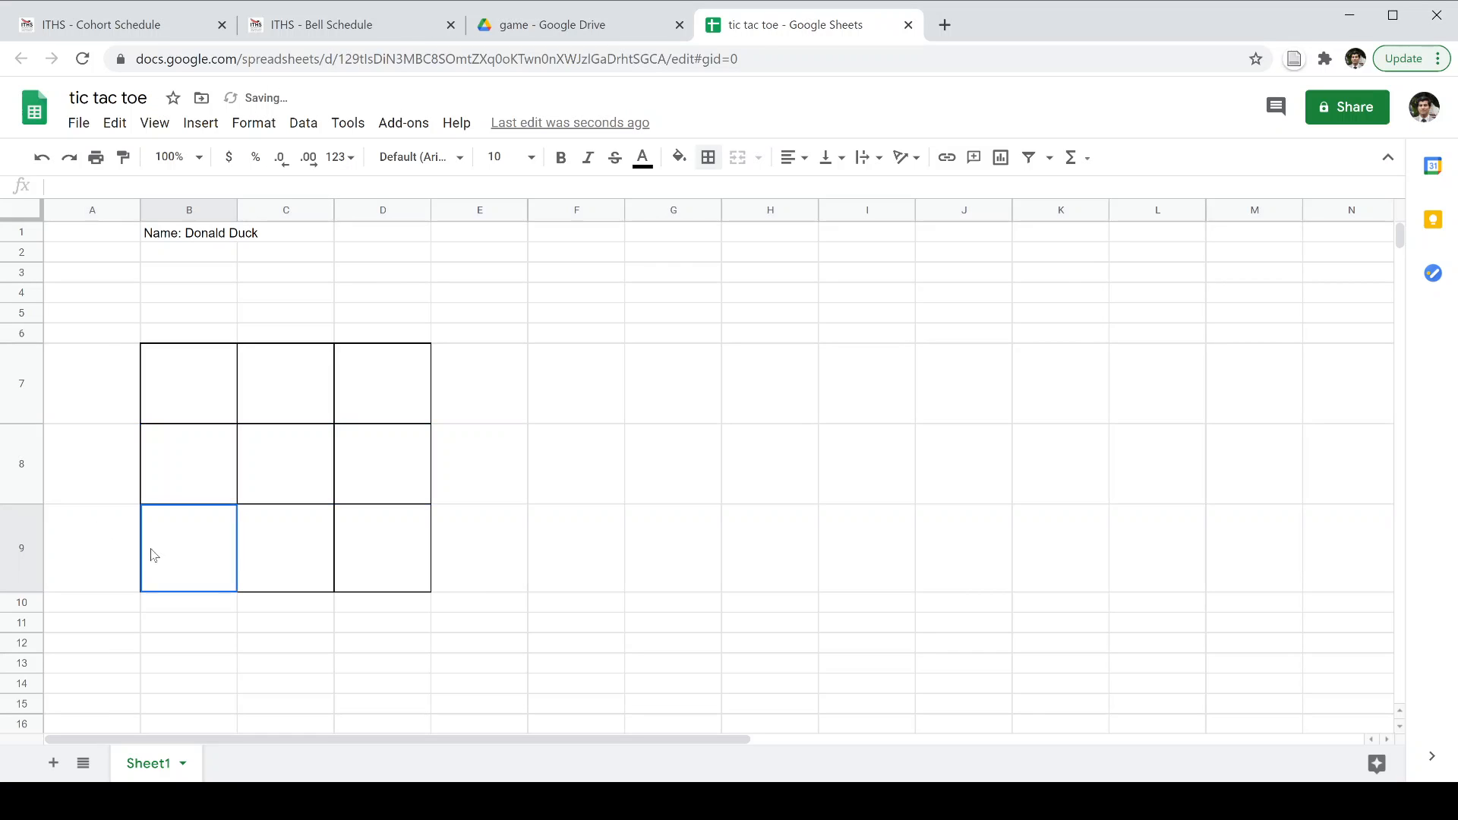
right_click(26, 531)
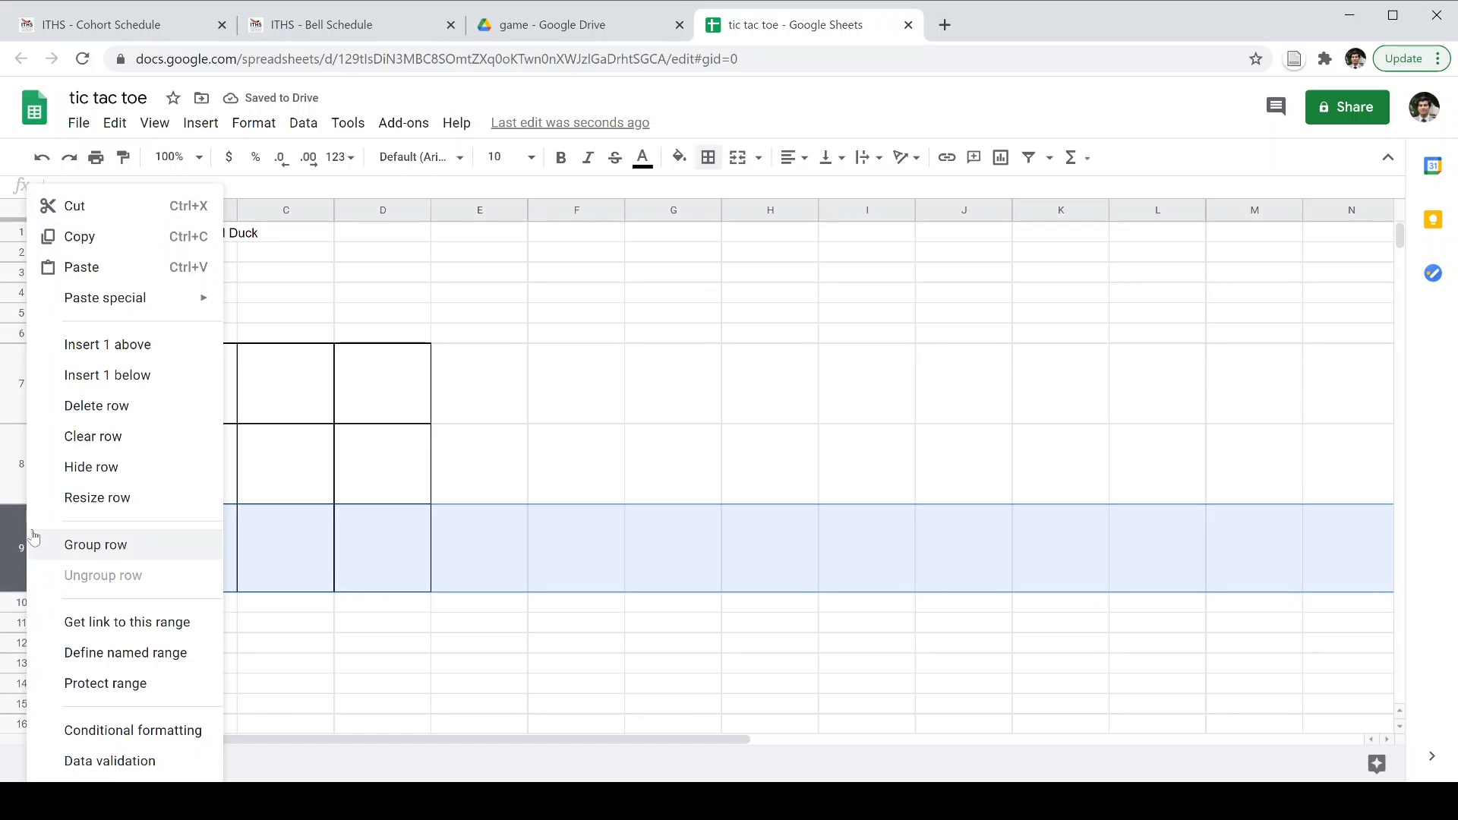
left_click(115, 495)
left_click_drag(678, 429, 622, 426)
type("84")
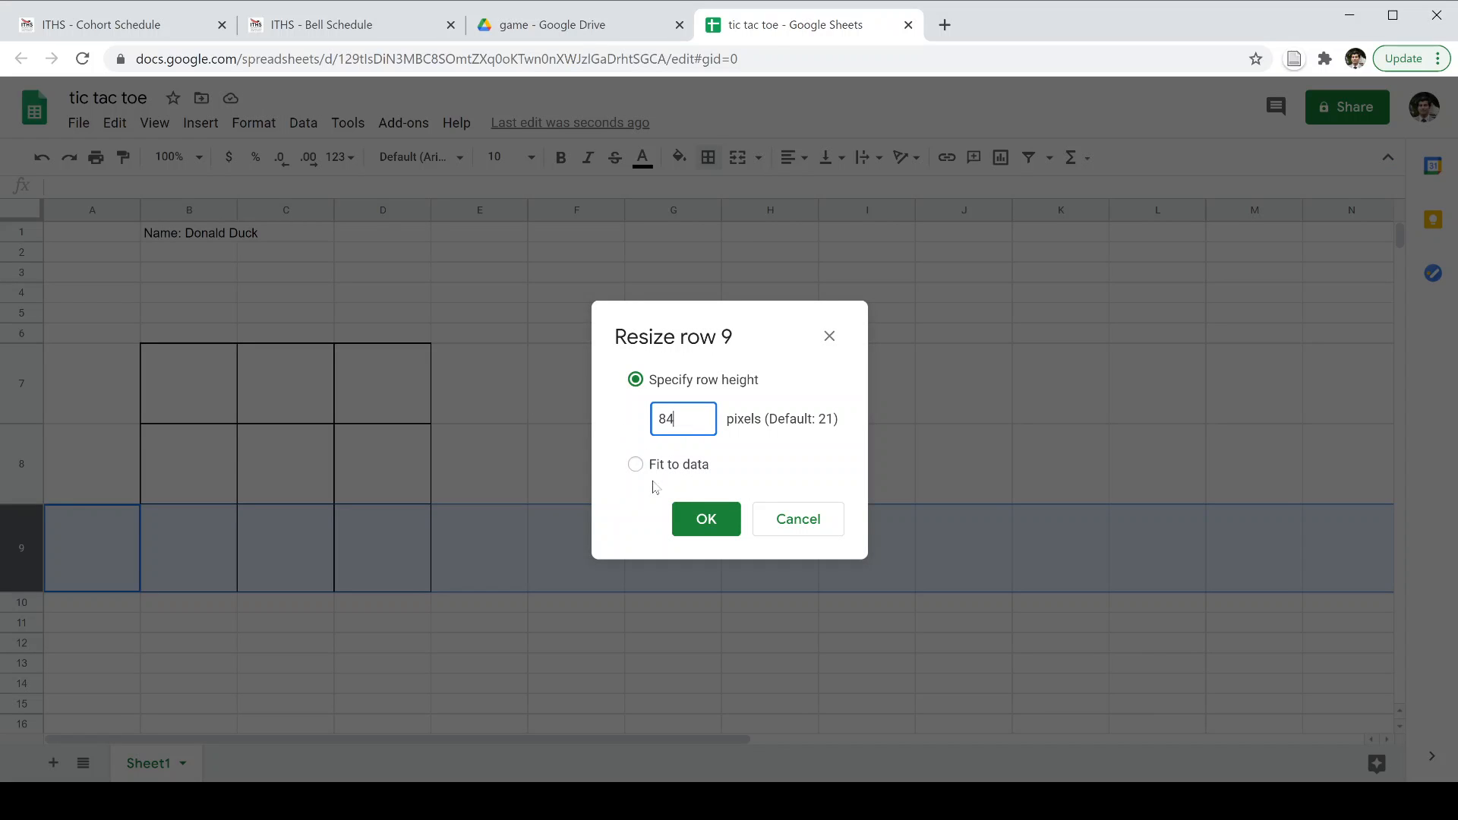
left_click(704, 516)
left_click(525, 484)
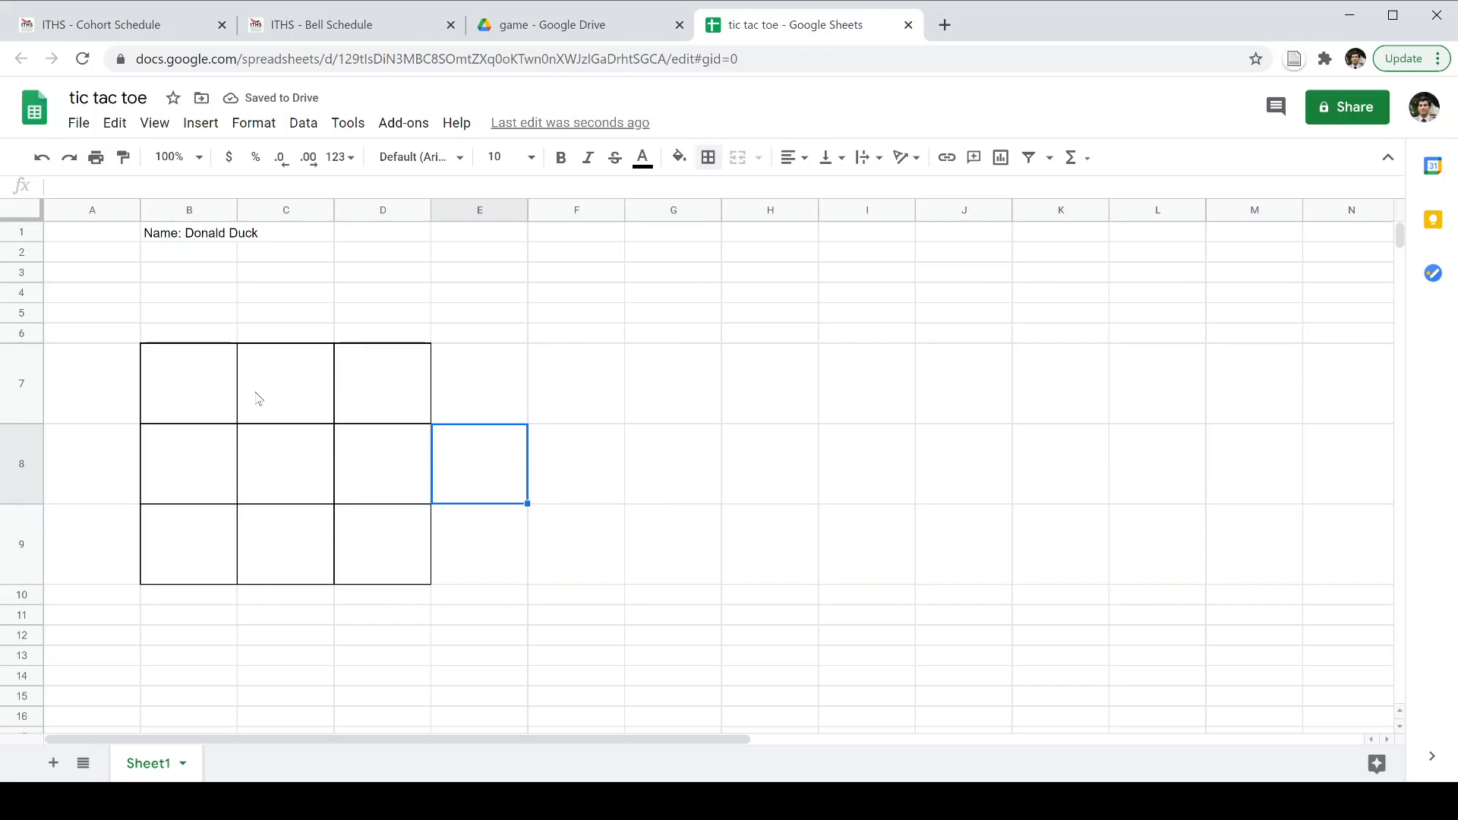
Check row 7's height in the Resize row dialog, leaving it unchanged.
left_click(202, 403)
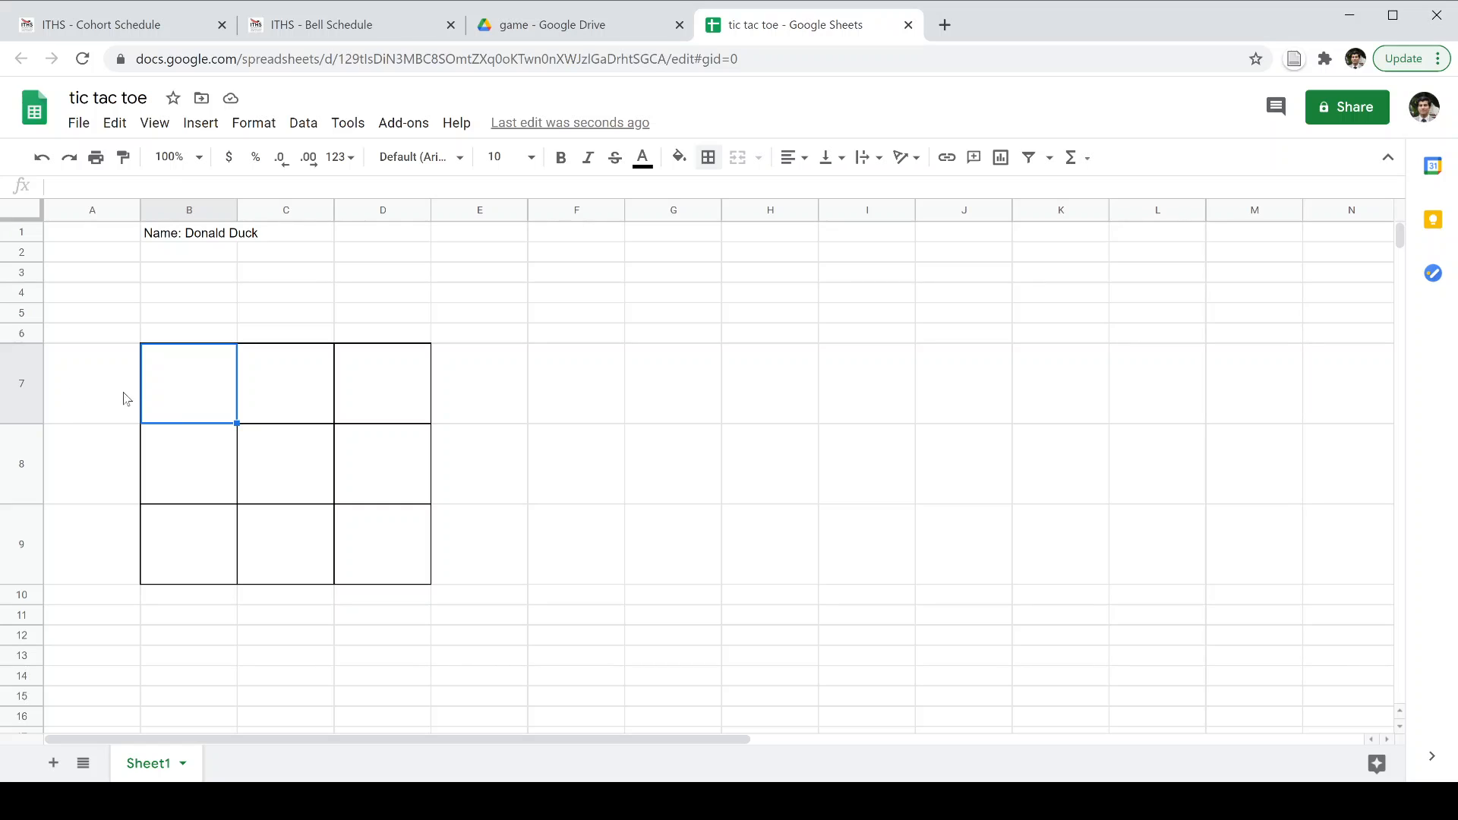
right_click(32, 391)
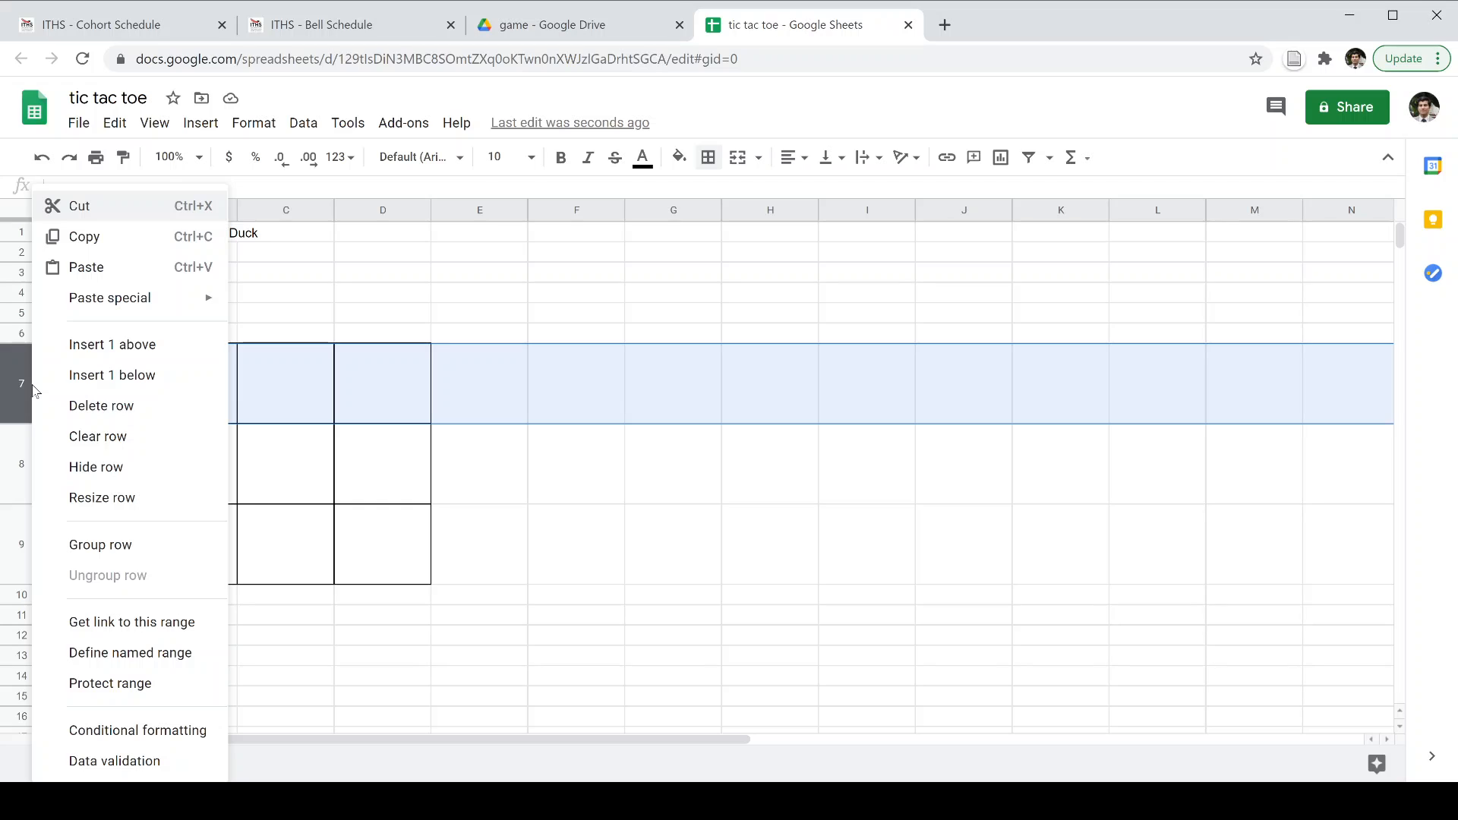
left_click(111, 501)
left_click(827, 336)
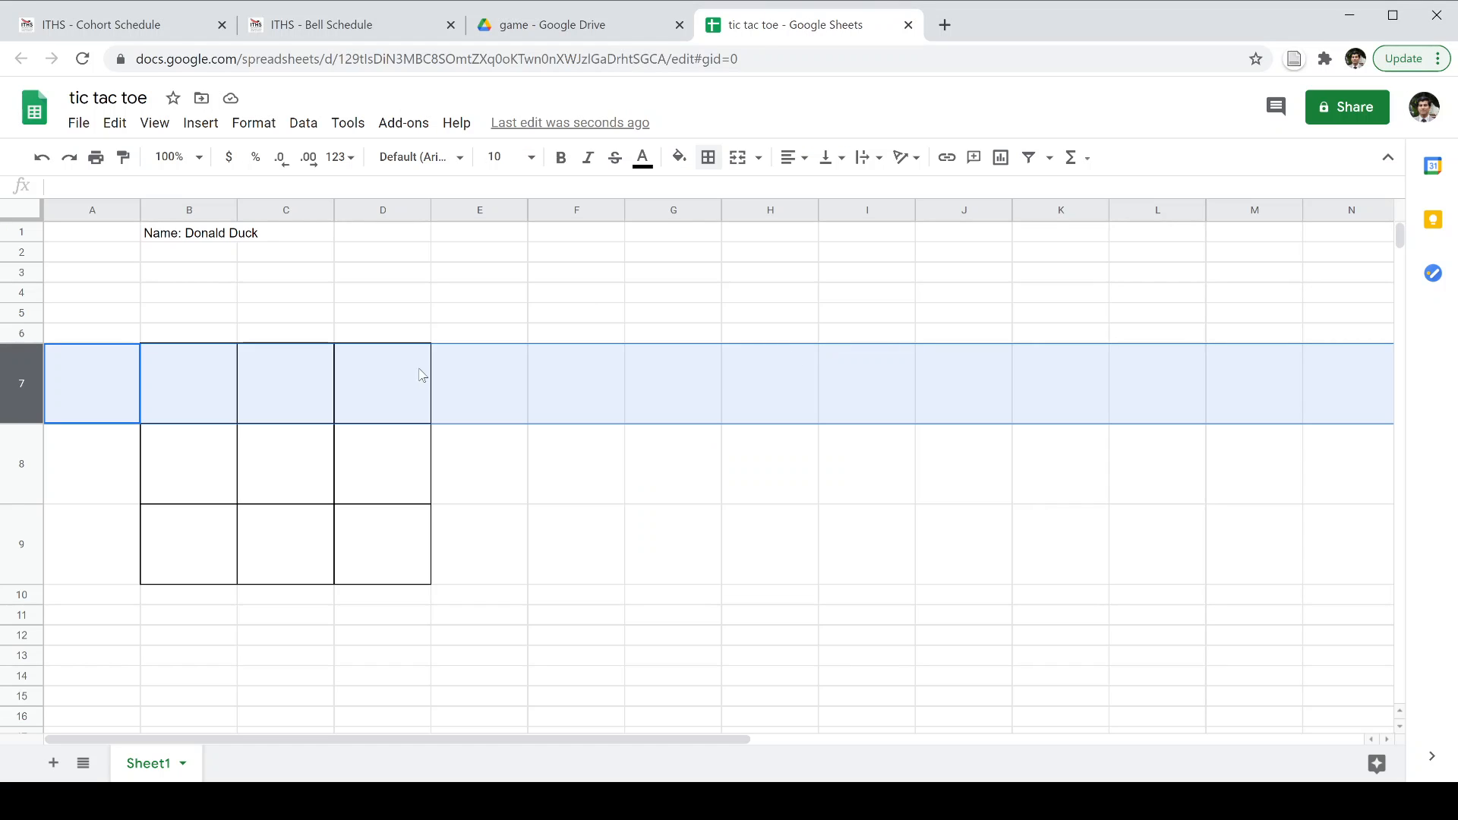
left_click(199, 400)
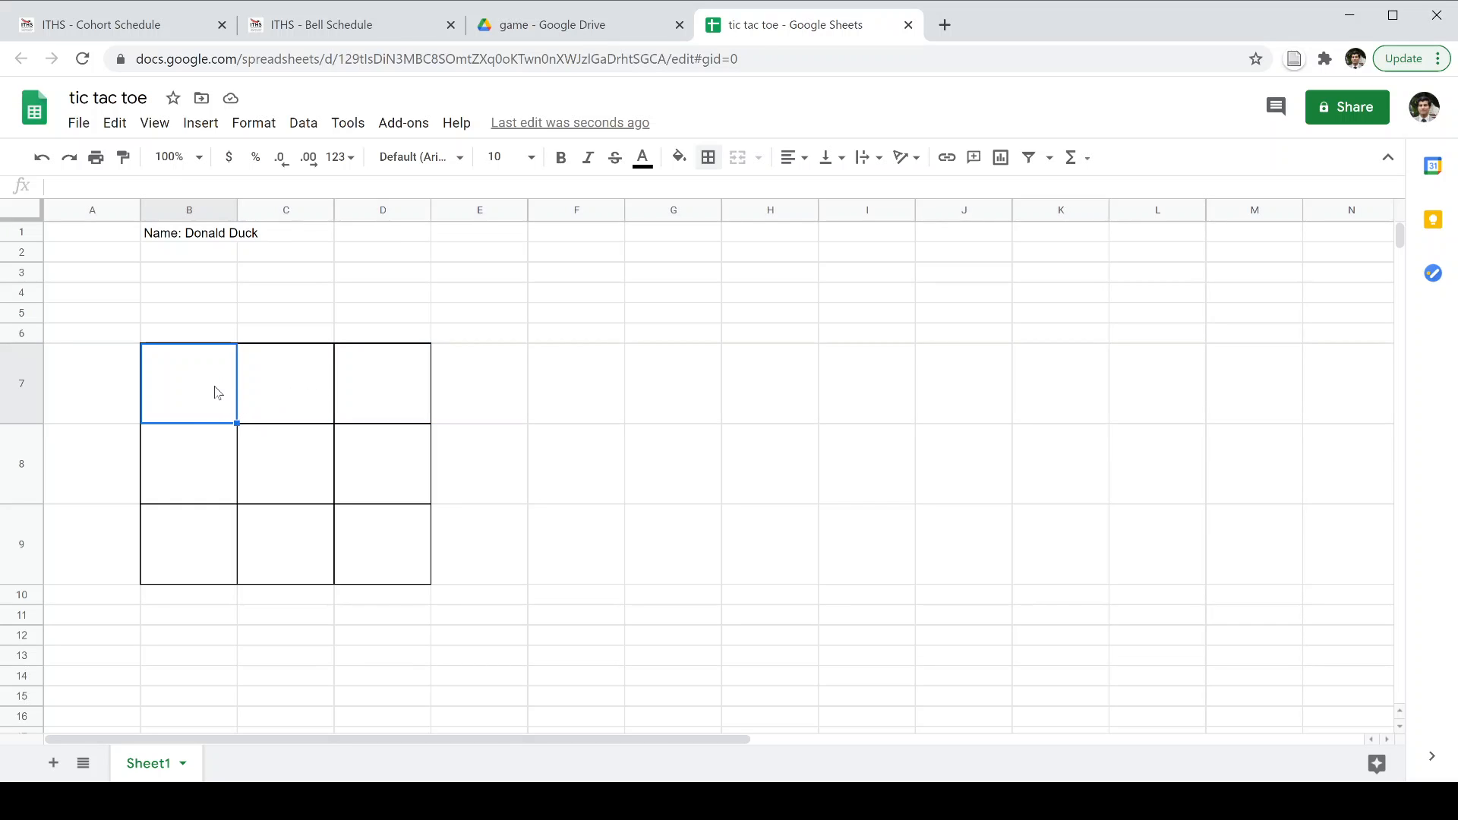
Put a capital X in B7 and a capital O in C7, replacing the lowercase marks.
type("x")
left_click(284, 408)
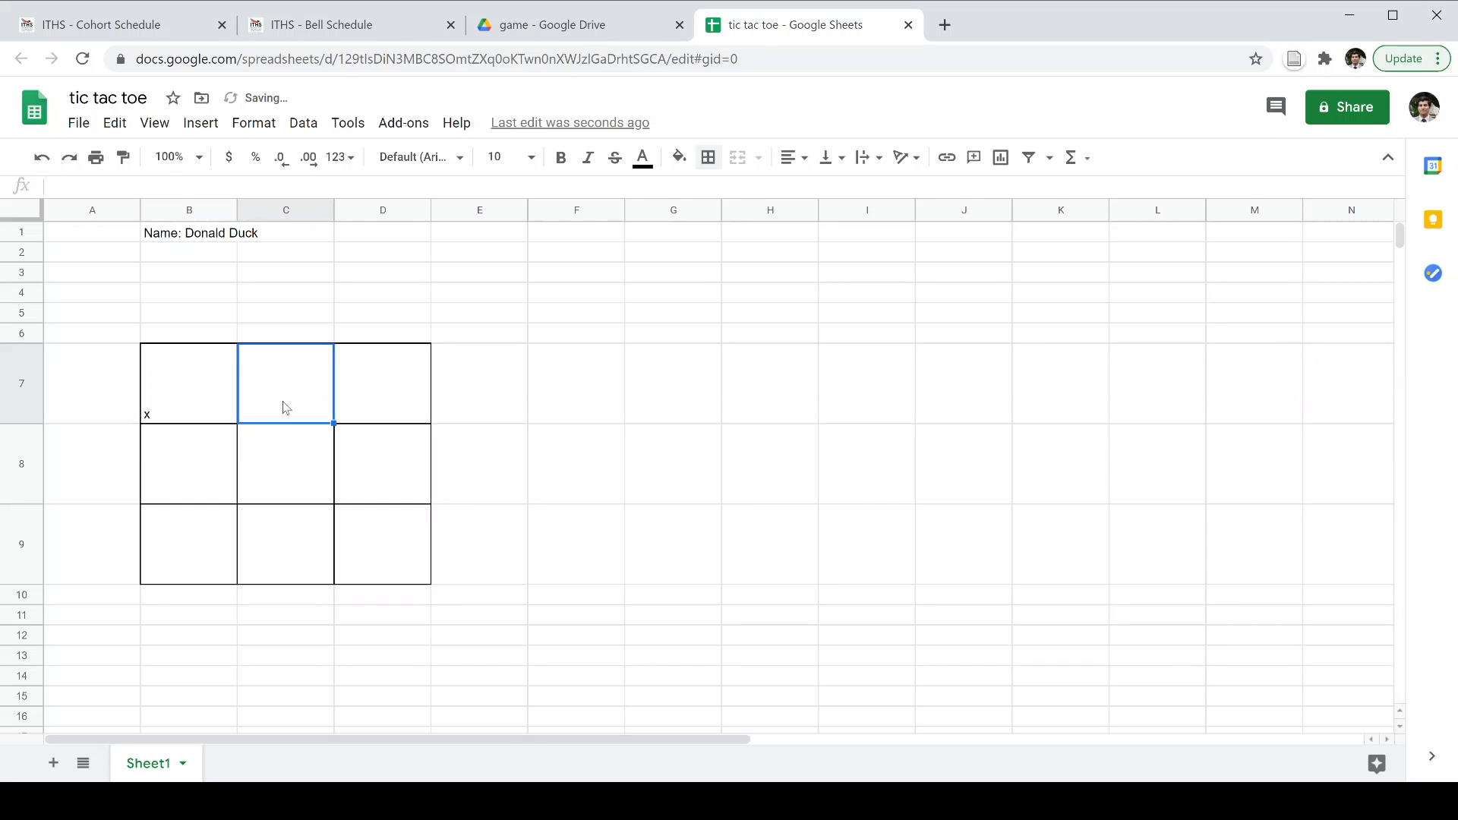
left_click(208, 405)
left_click_drag(236, 423, 258, 577)
type("o")
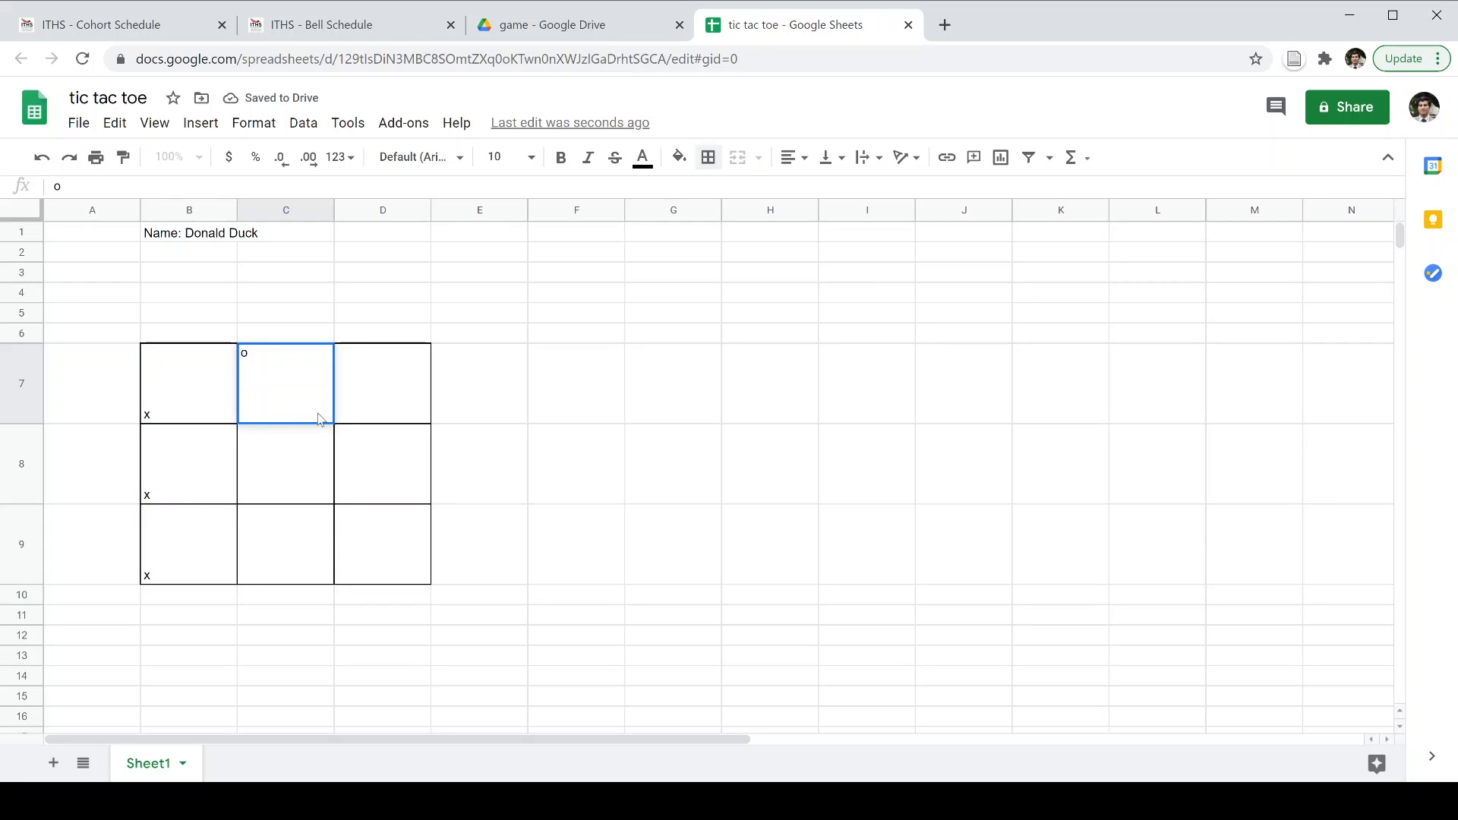
key("Return")
left_click(323, 412)
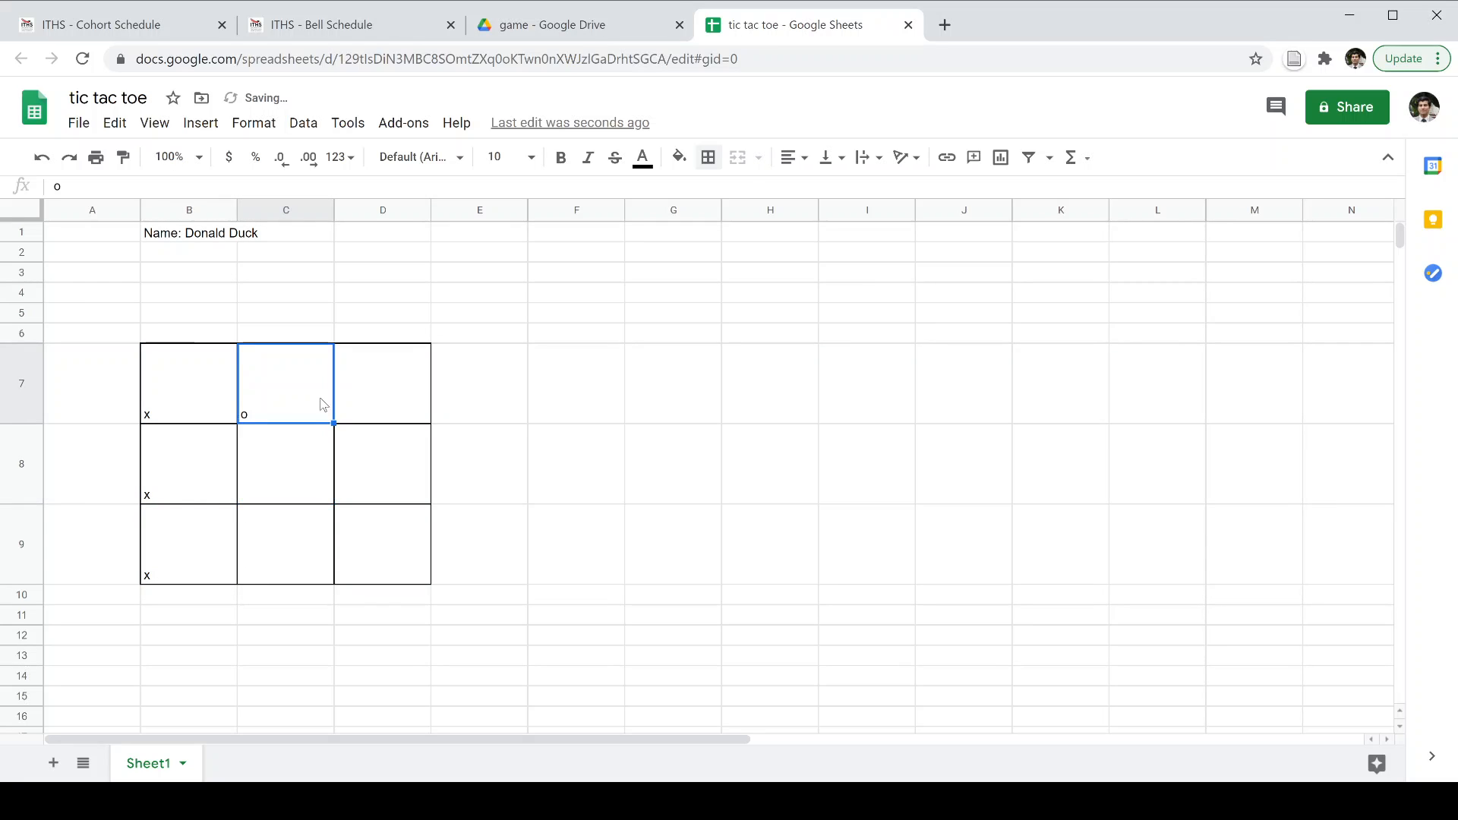
left_click(179, 417)
type("X")
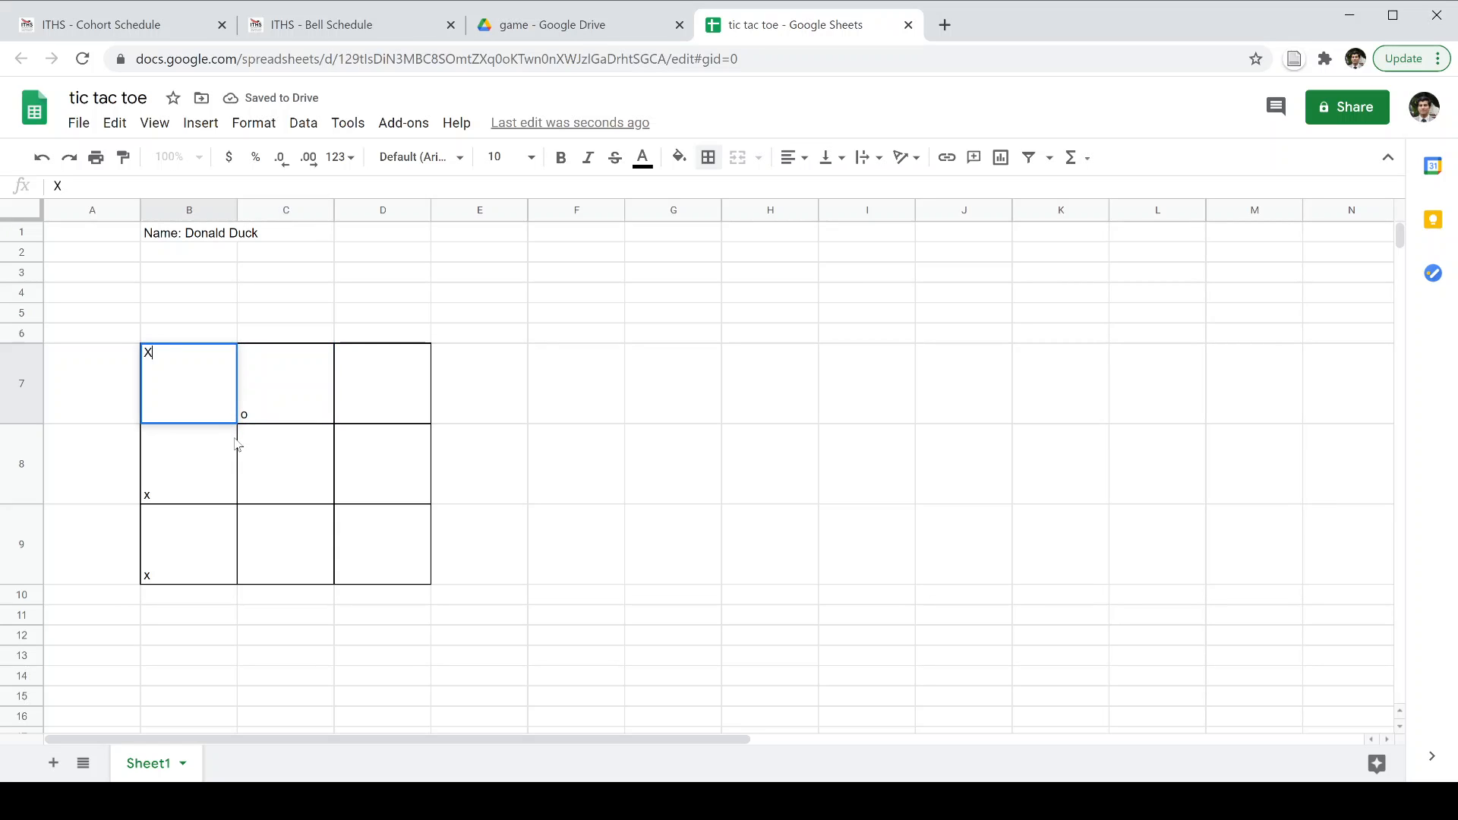
key("Return")
left_click(275, 408)
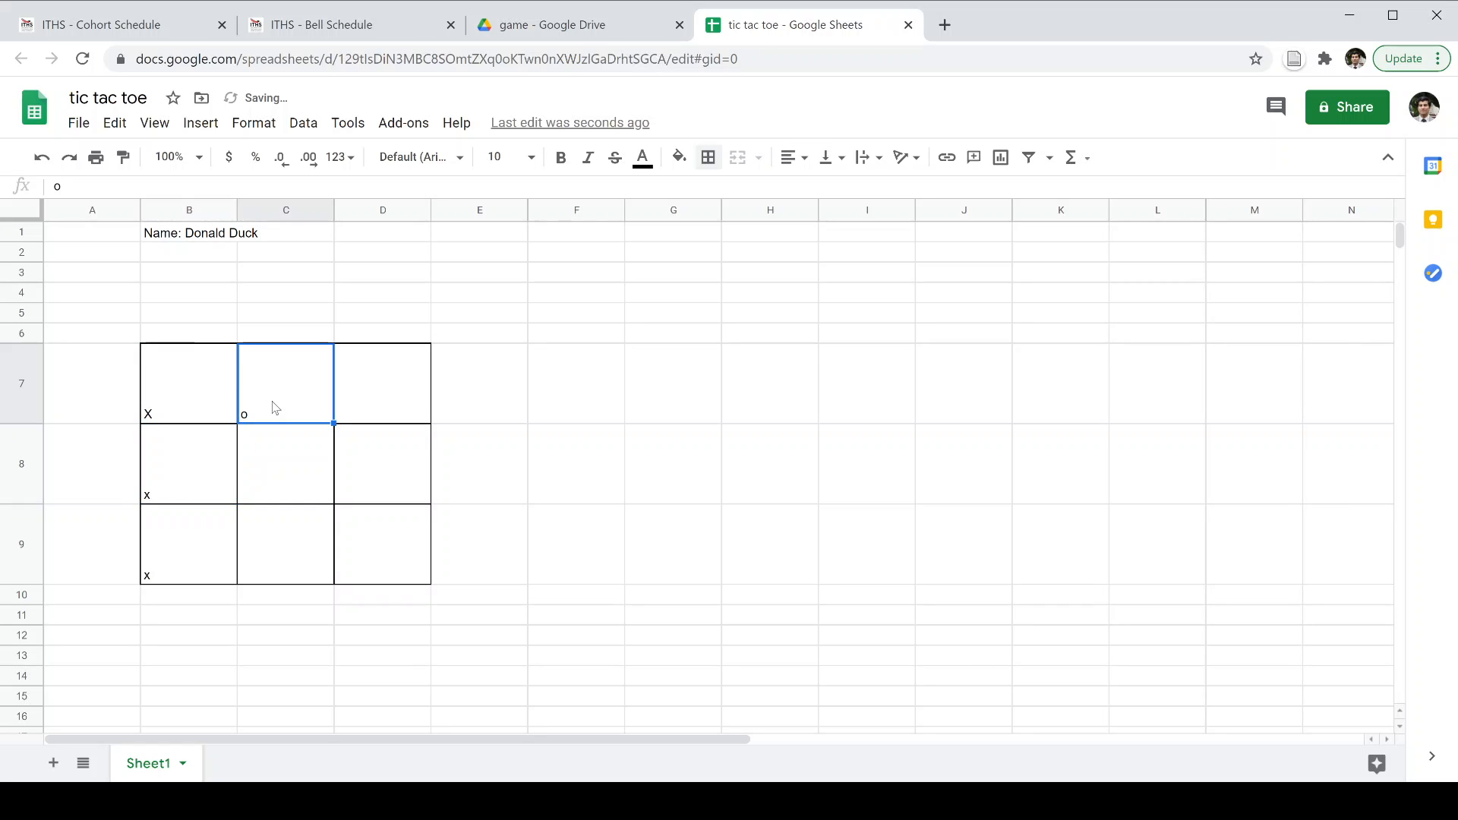
type("O")
key("Return")
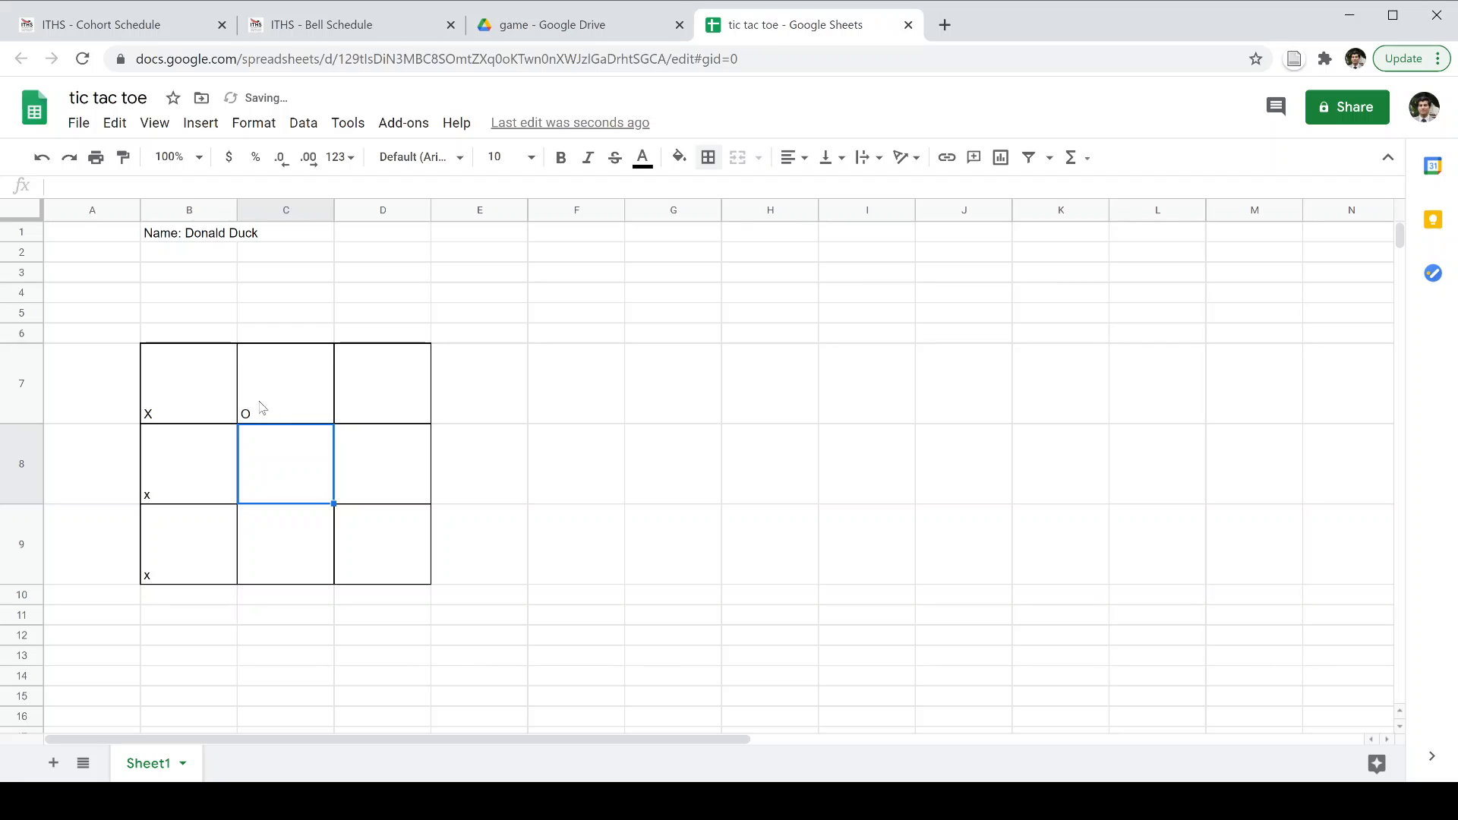
Fill X down column B and O down column C to row 9.
left_click(196, 404)
left_click_drag(237, 423, 232, 577)
left_click(324, 415)
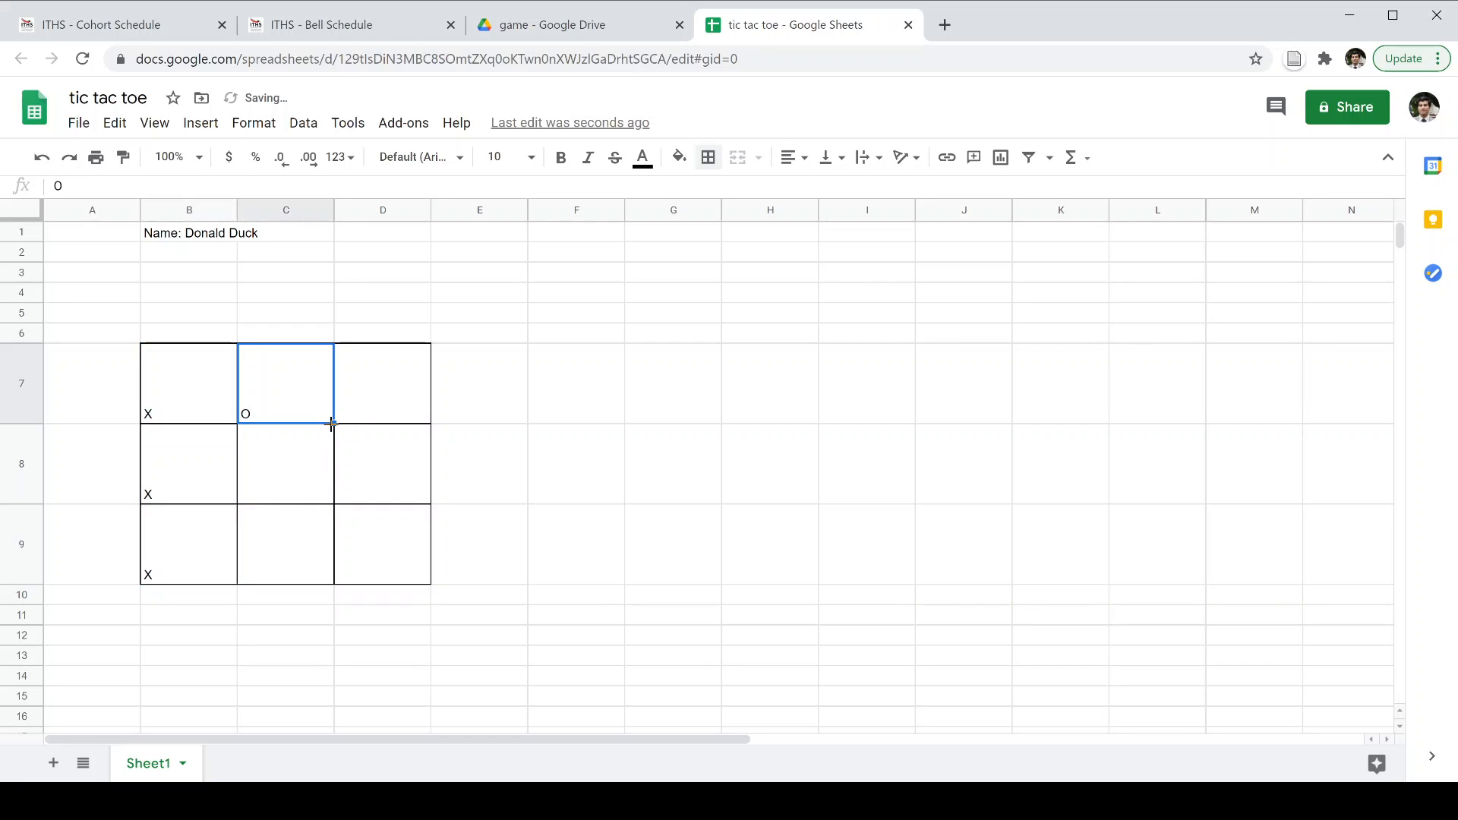
left_click_drag(332, 424, 326, 573)
Put X in D7, fill it down to D9, and select the board B7:D9.
left_click(426, 403)
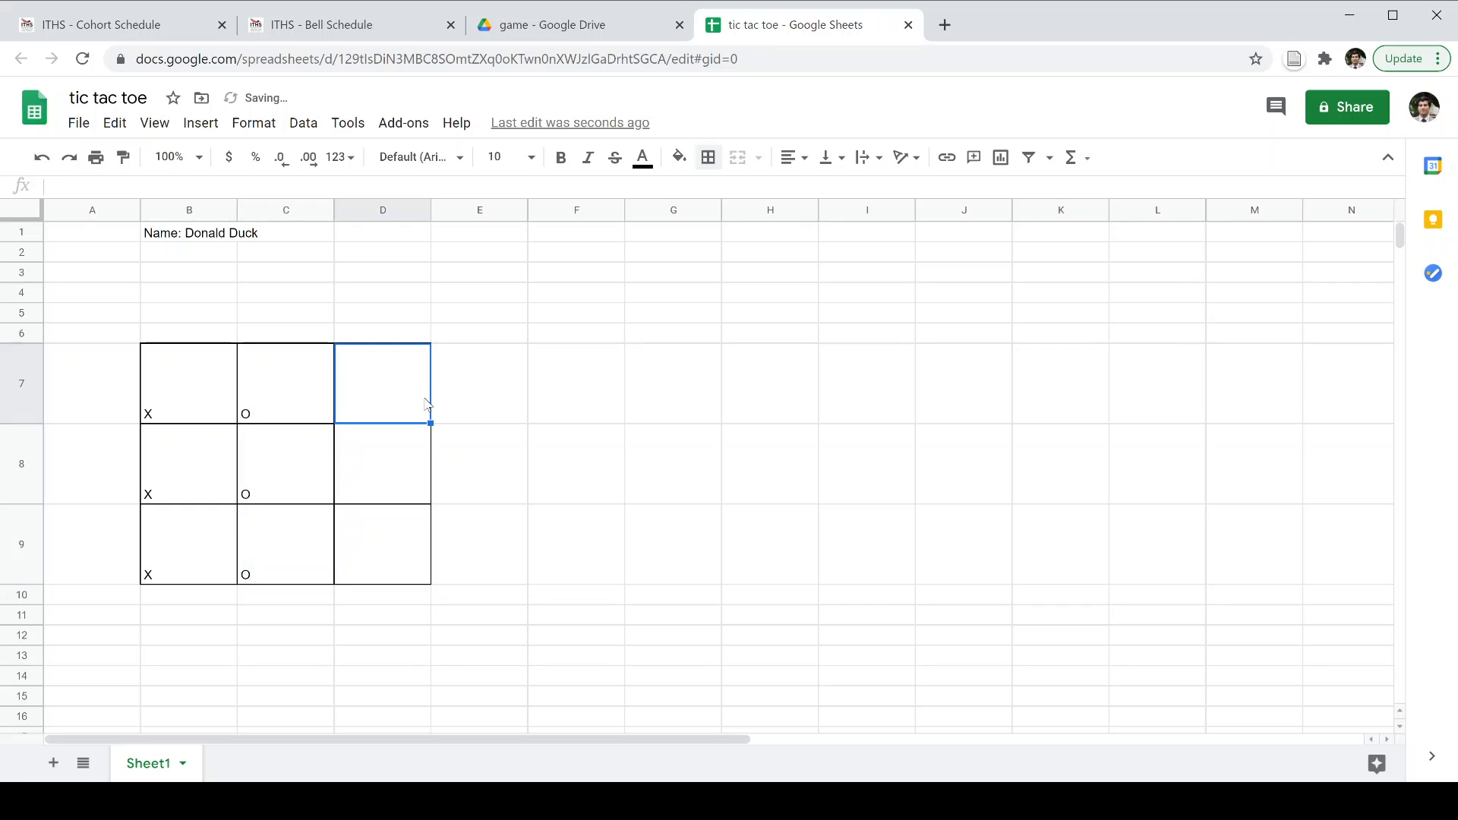
type("X")
key("Return")
left_click(428, 410)
left_click_drag(430, 423, 430, 577)
left_click(361, 446)
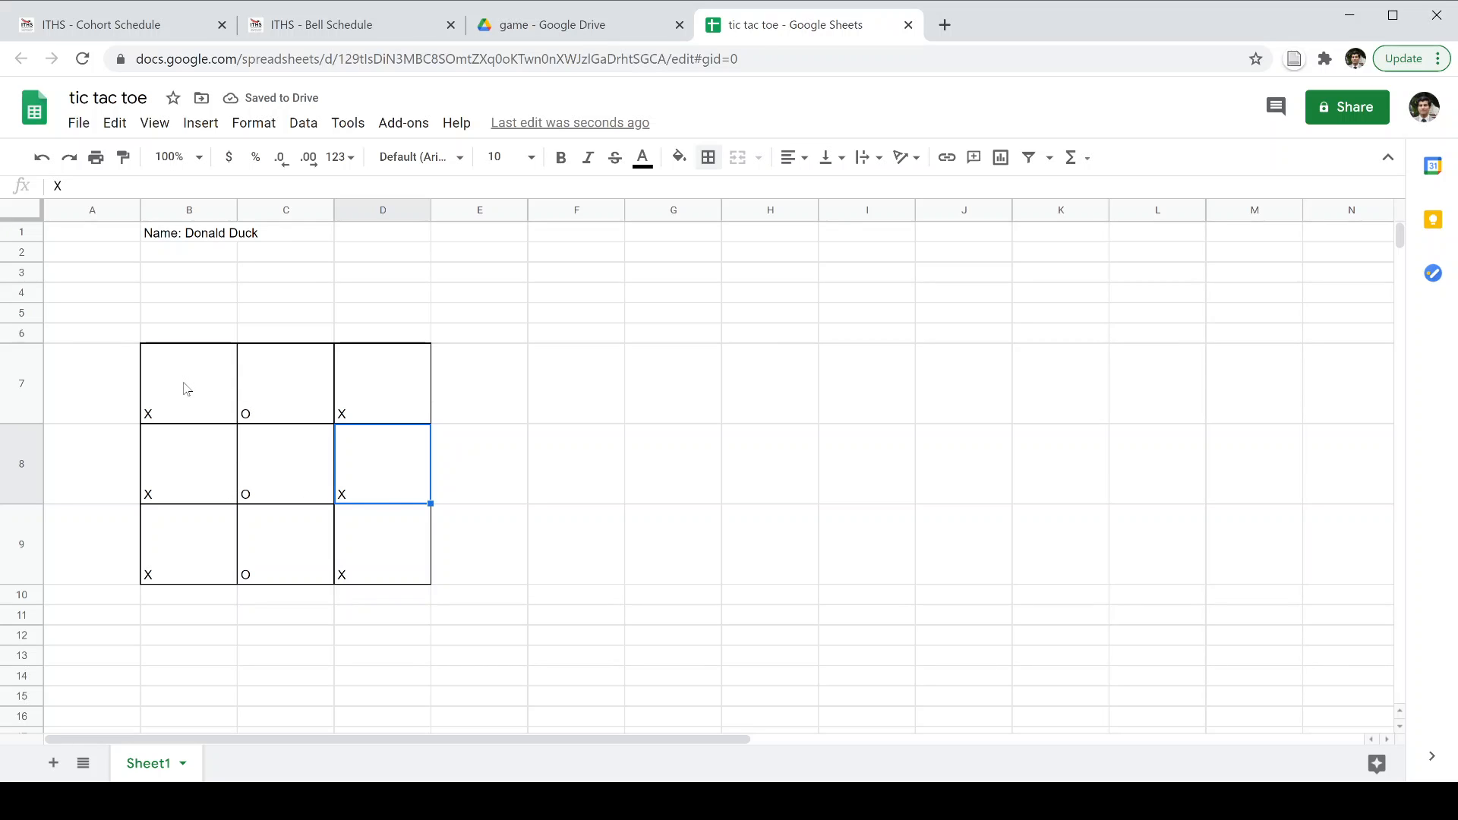
left_click_drag(186, 387, 426, 537)
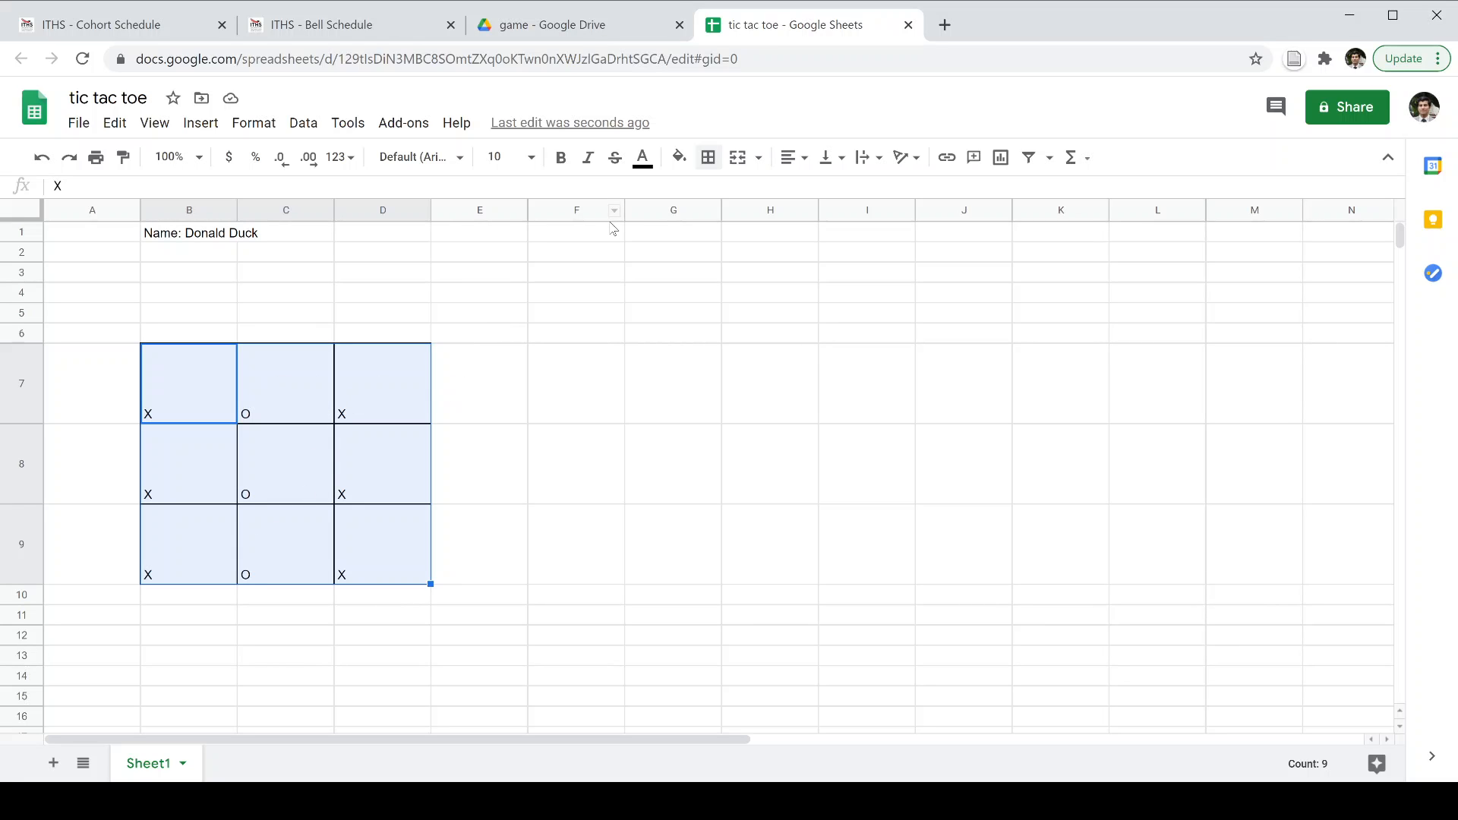
Center the board's marks horizontally and vertically.
left_click(798, 163)
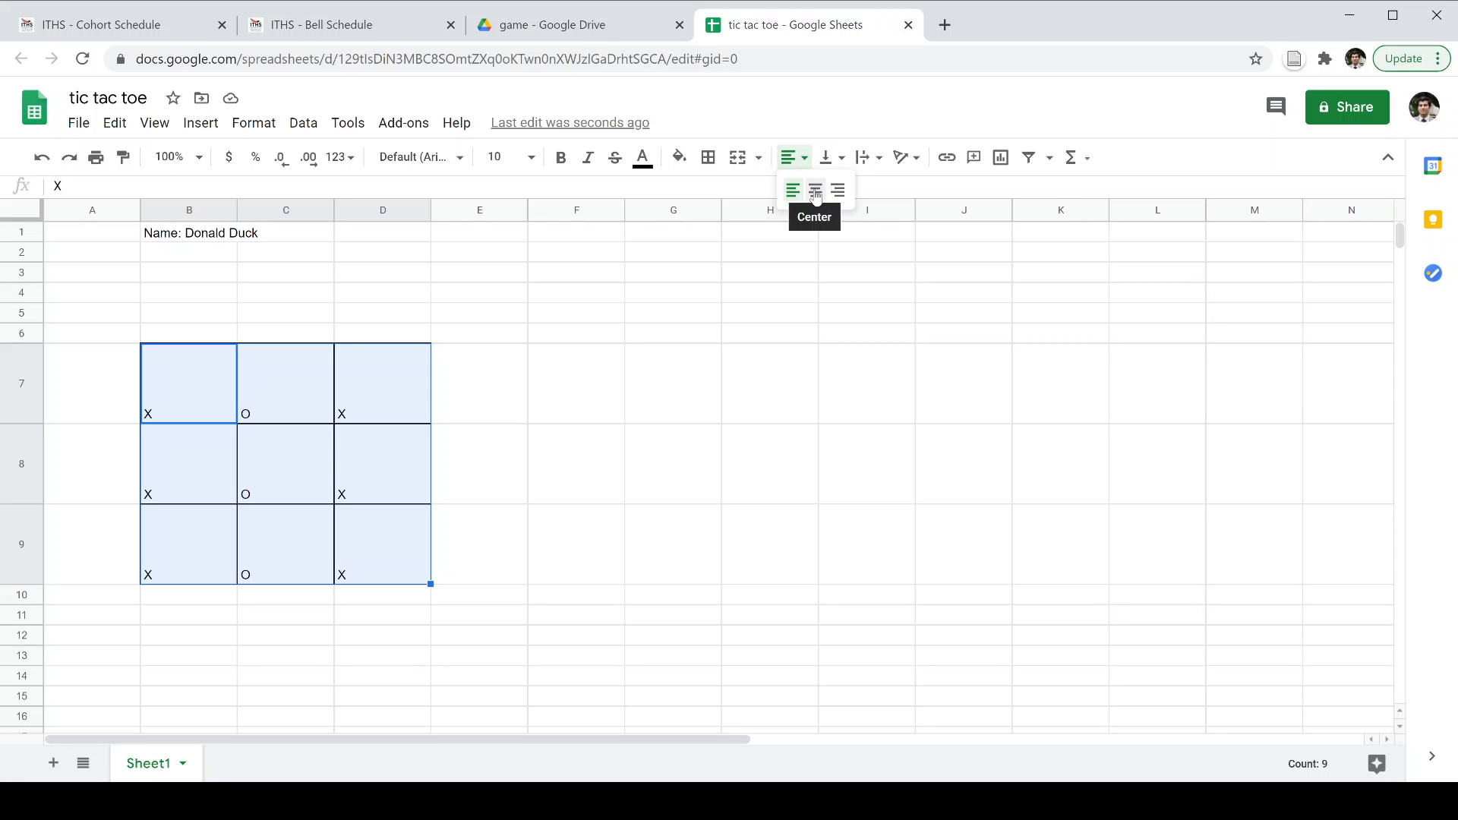
left_click(816, 193)
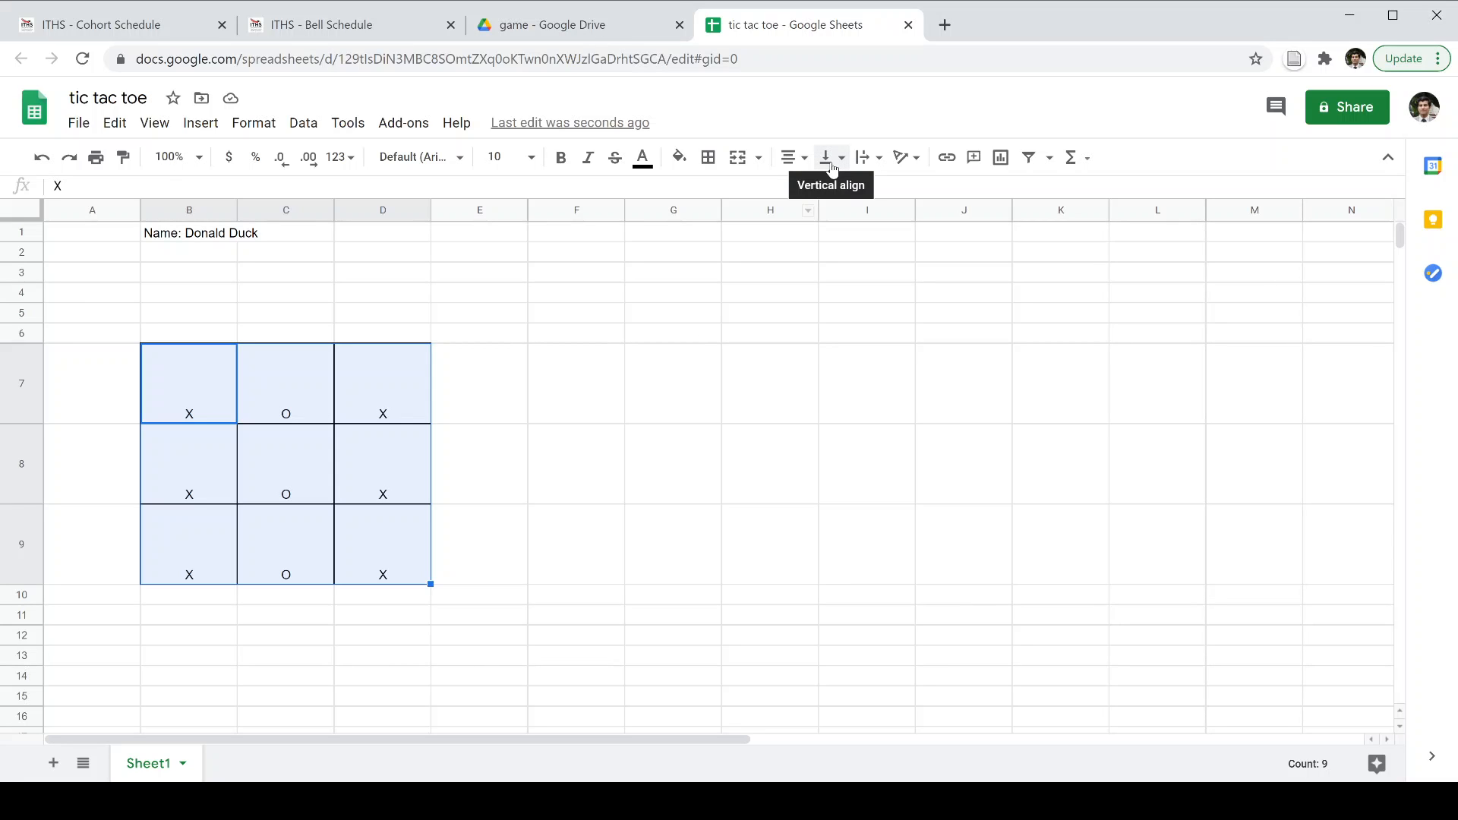
left_click(832, 165)
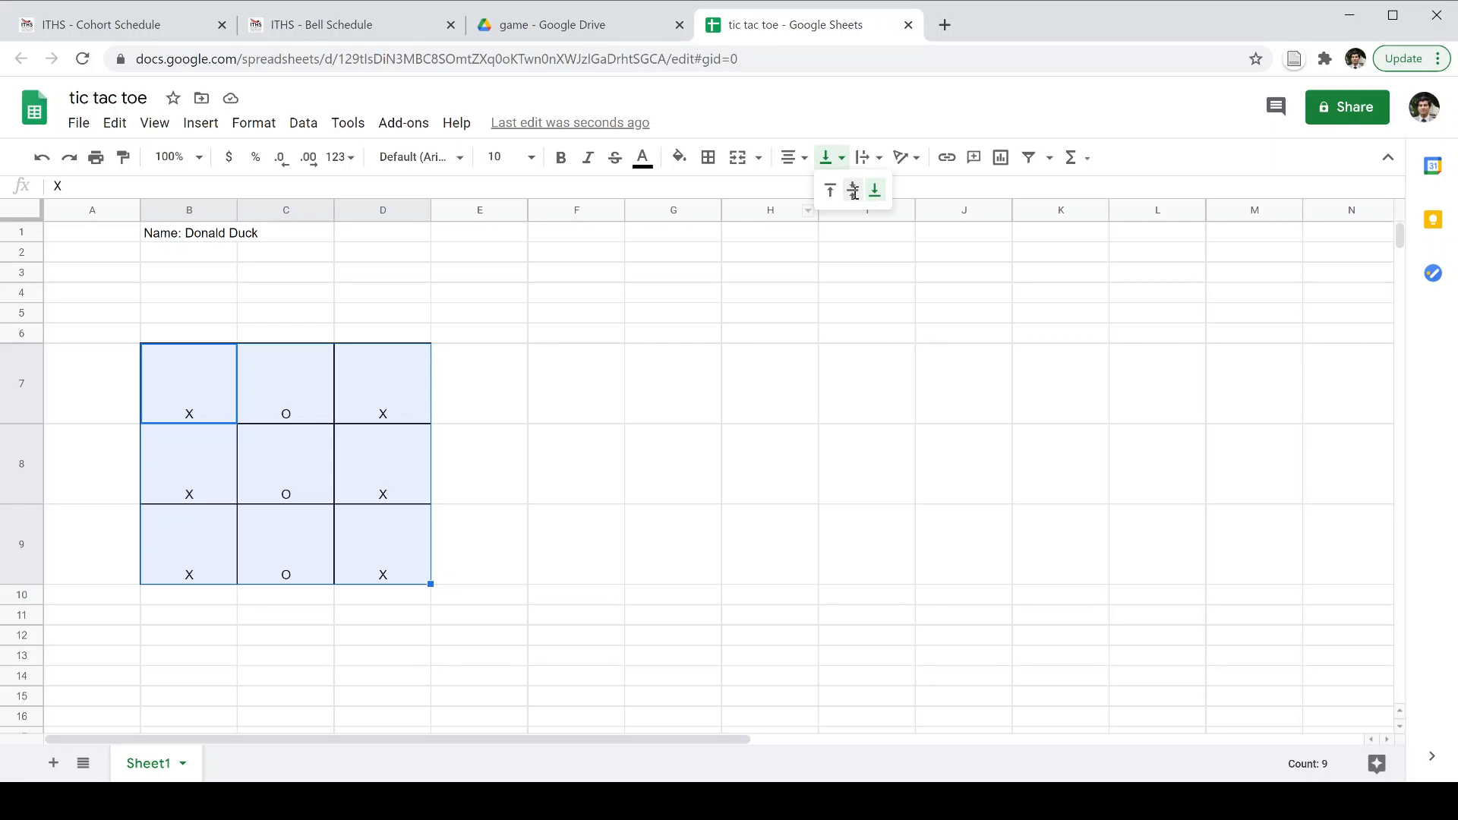
left_click(853, 193)
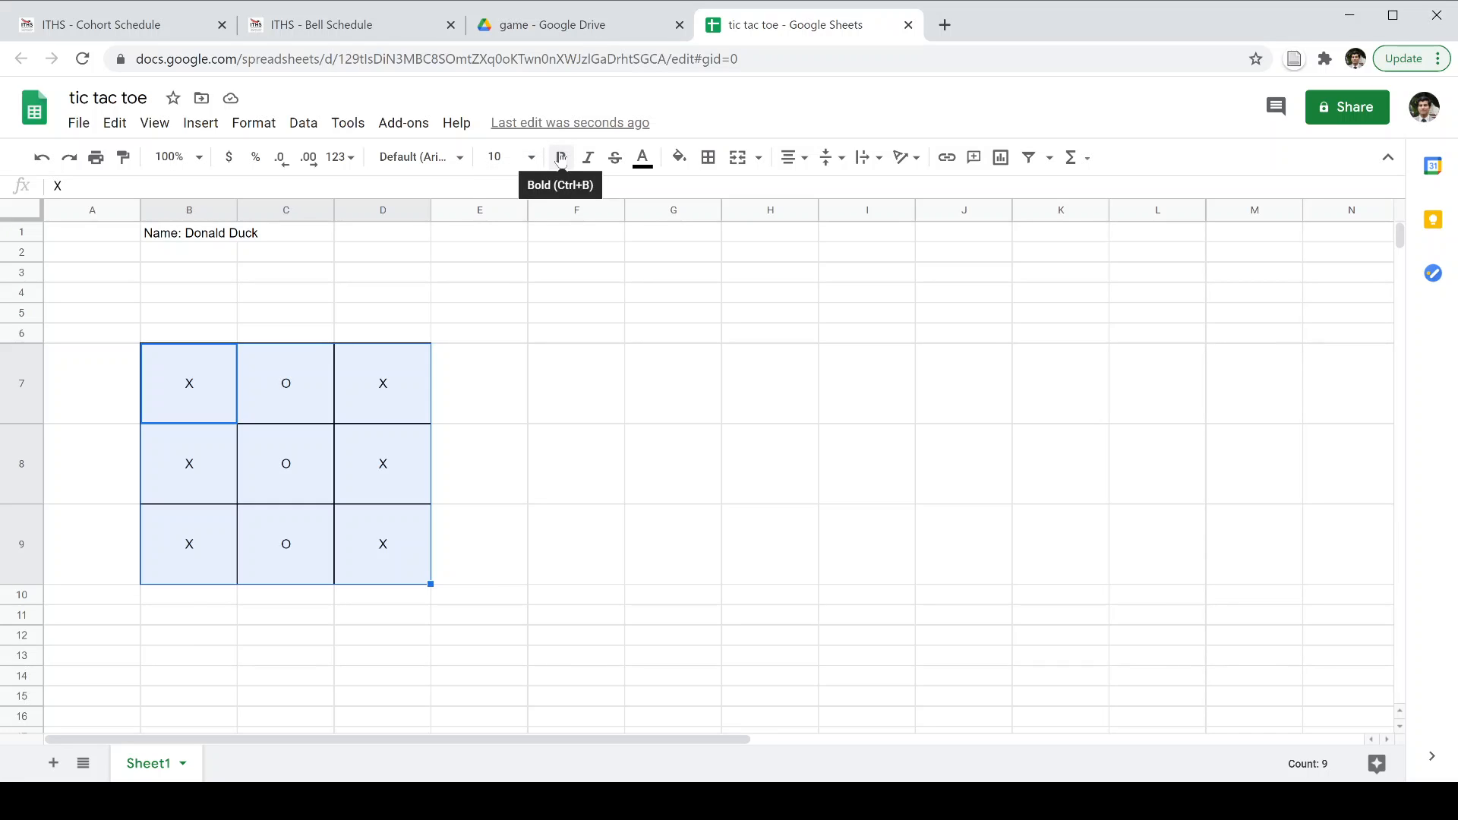
Enlarge the X and O marks to font size 36.
left_click(532, 158)
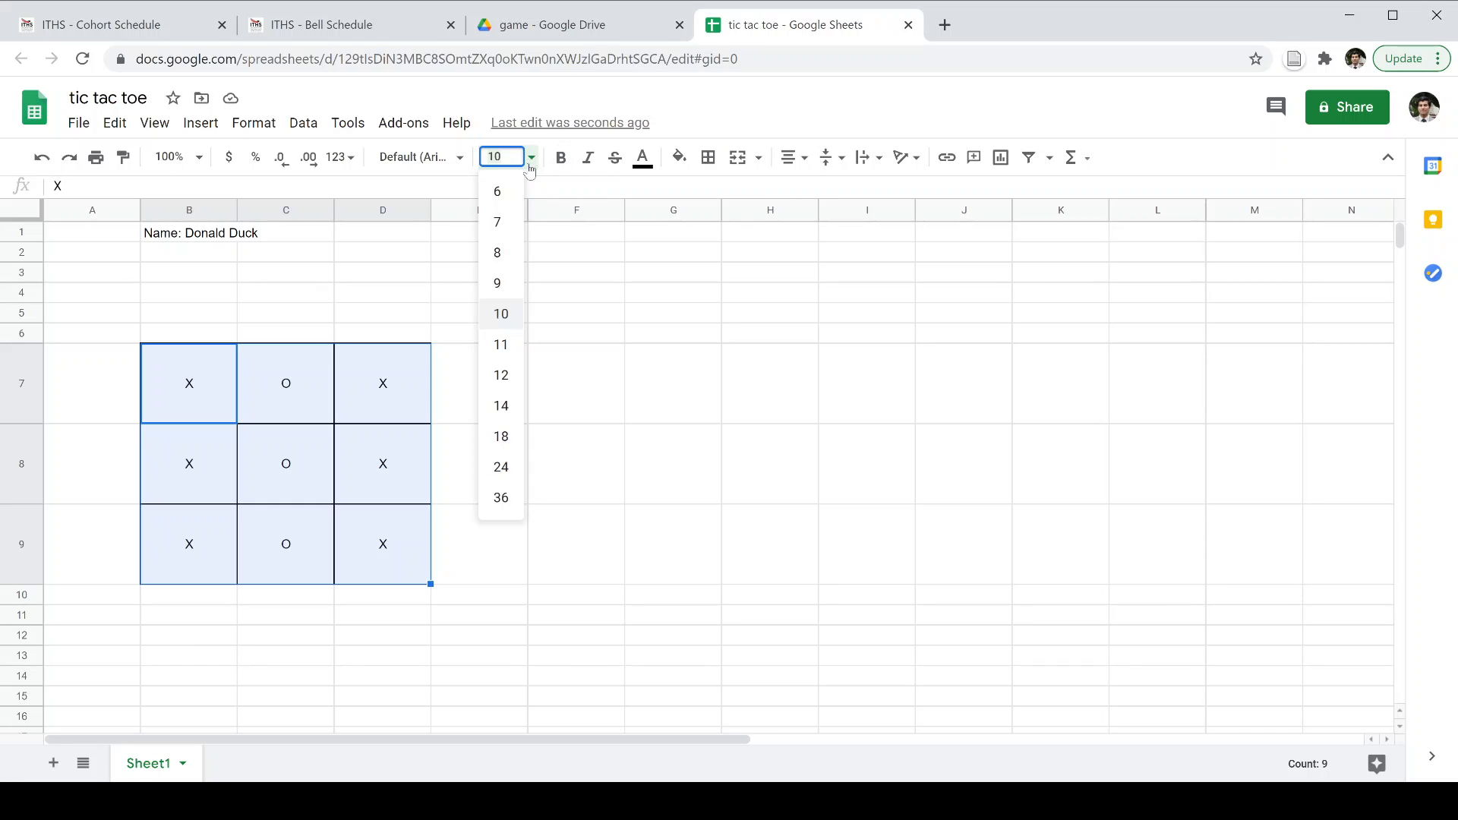
left_click(513, 469)
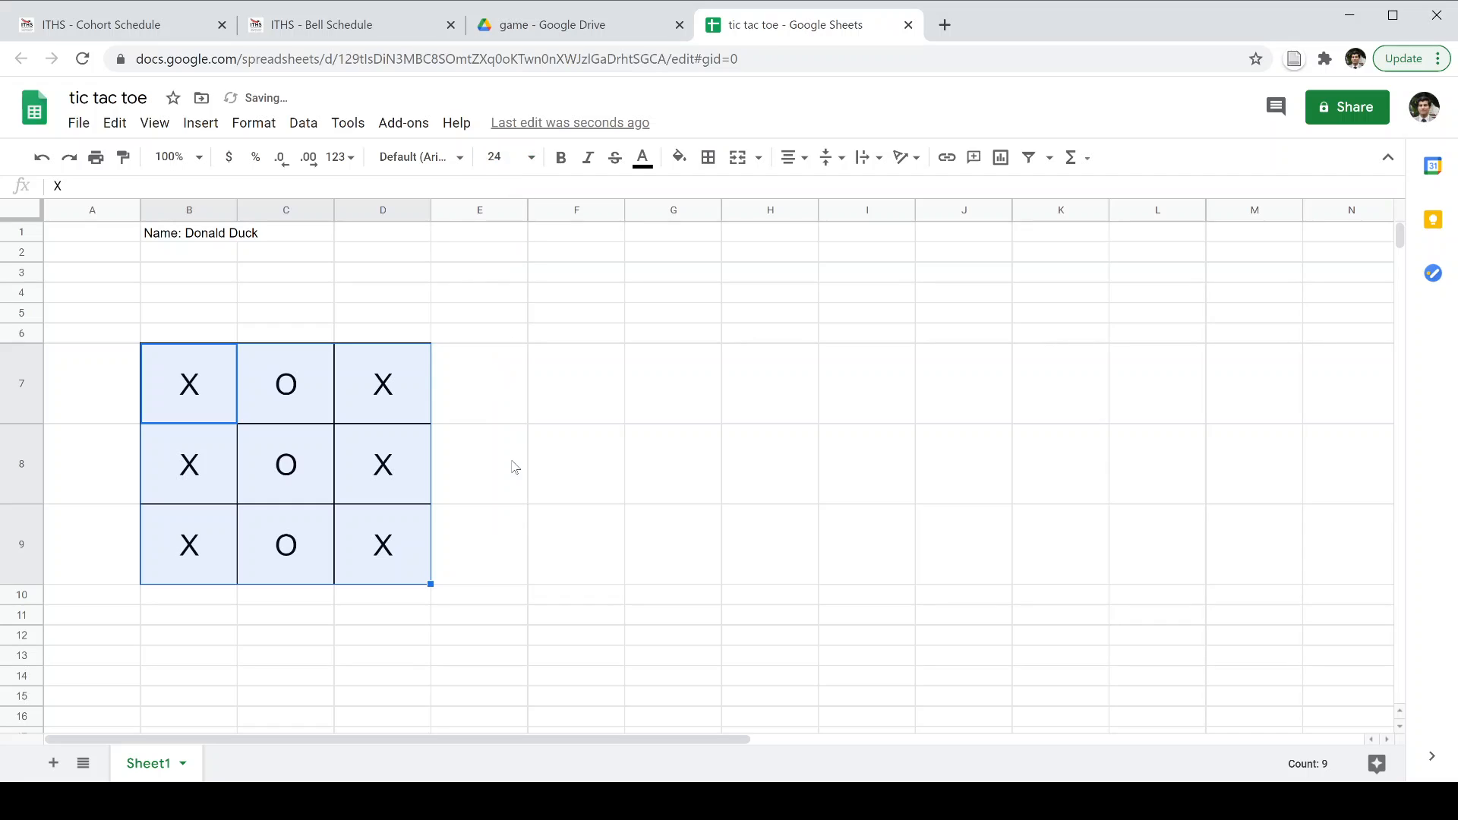
left_click(535, 160)
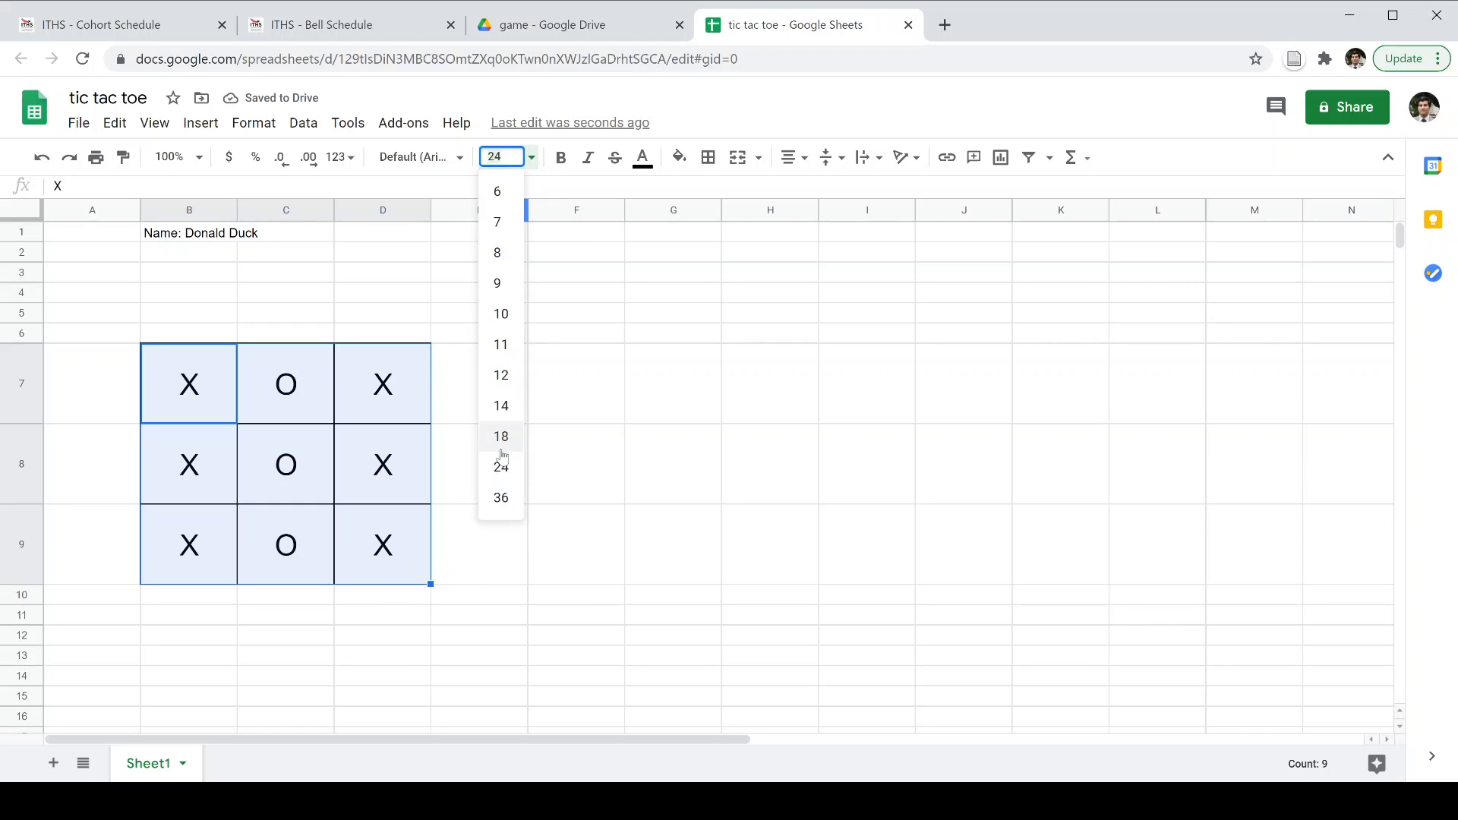
left_click(505, 503)
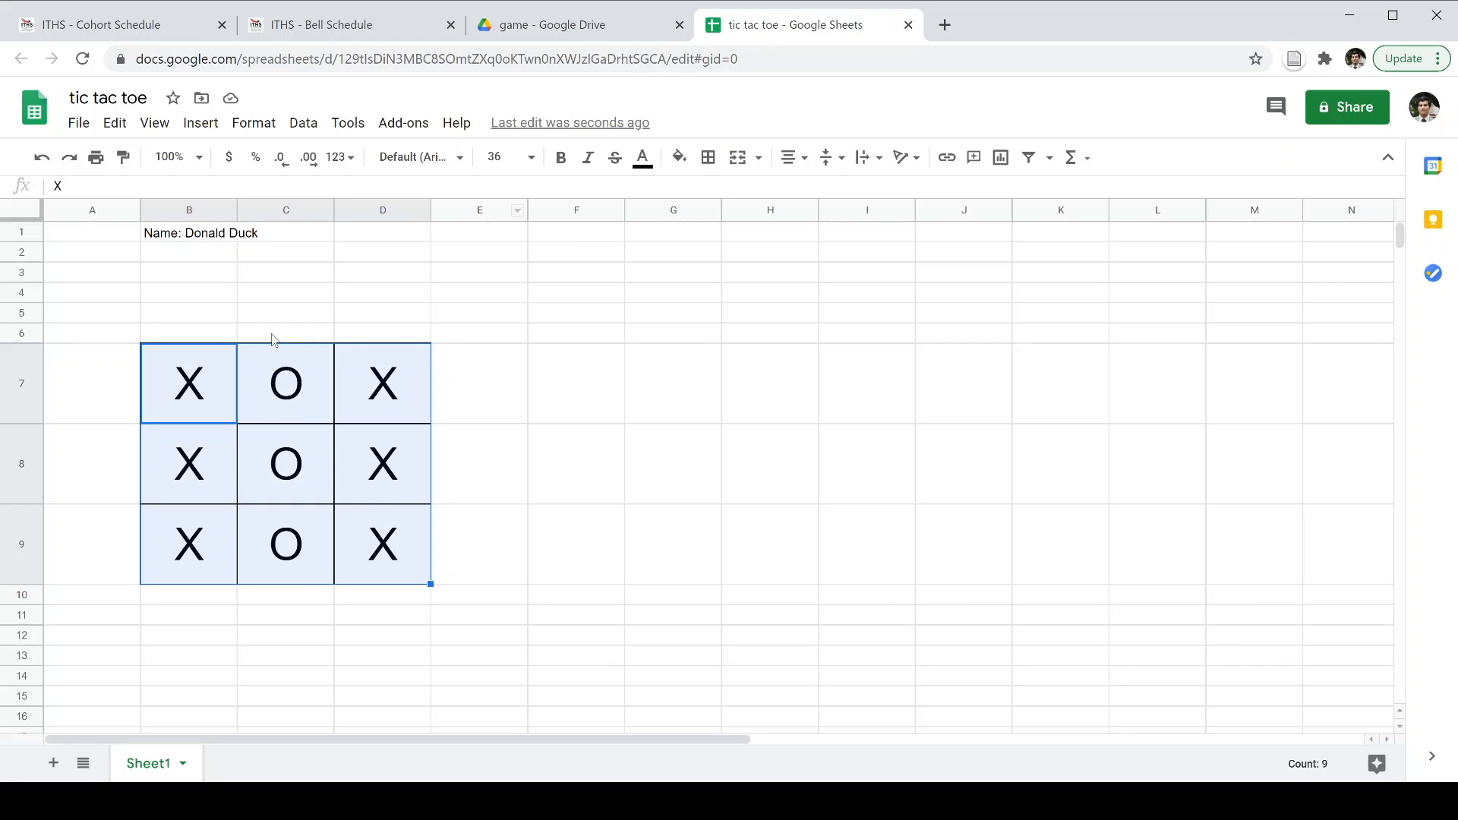
left_click(226, 319)
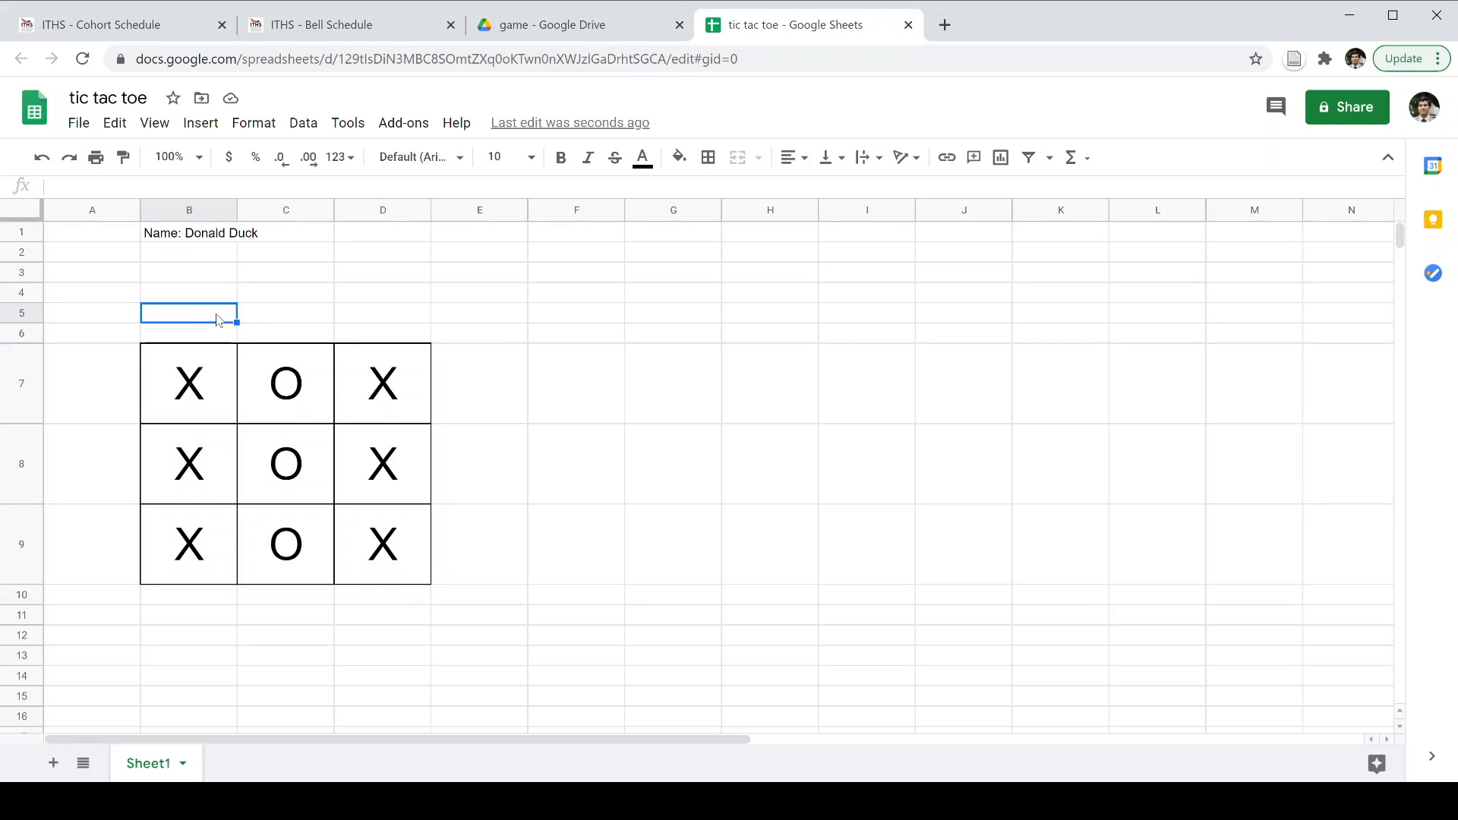
Type the title 'Tic Tac Toe' into cell C5.
left_click(285, 314)
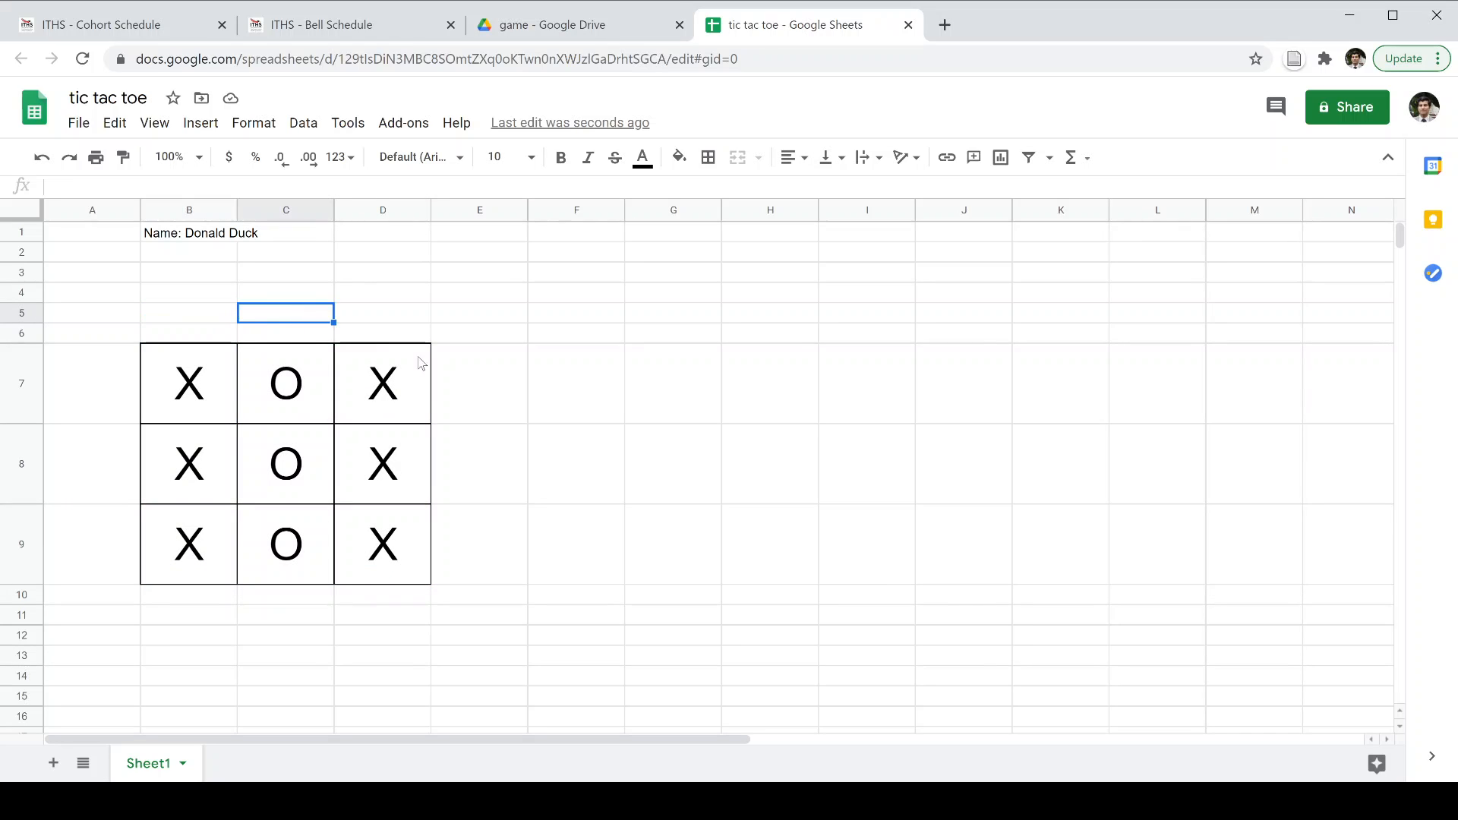
type("Tic ")
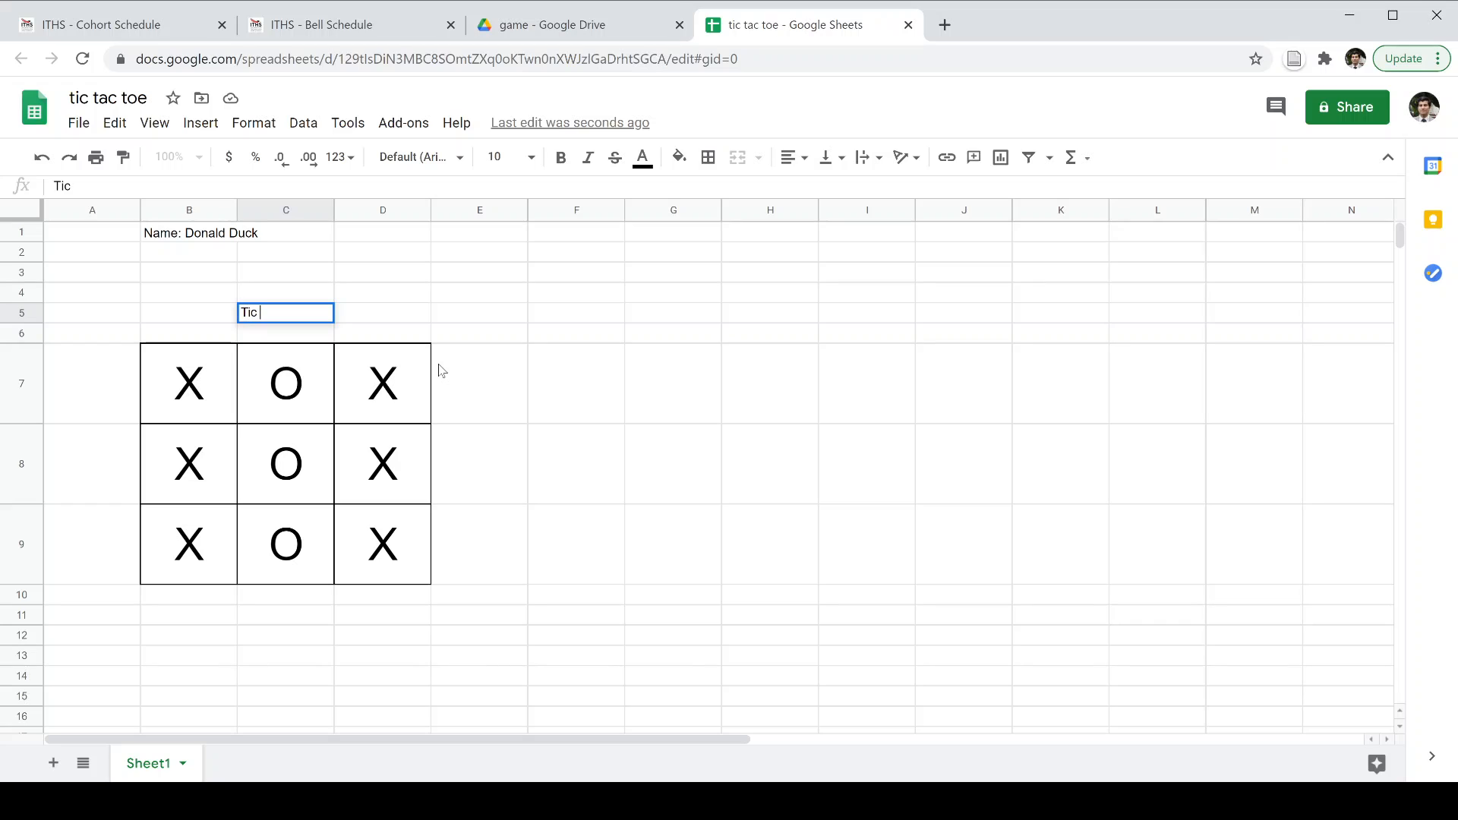
type("Tac Toe")
key("Return")
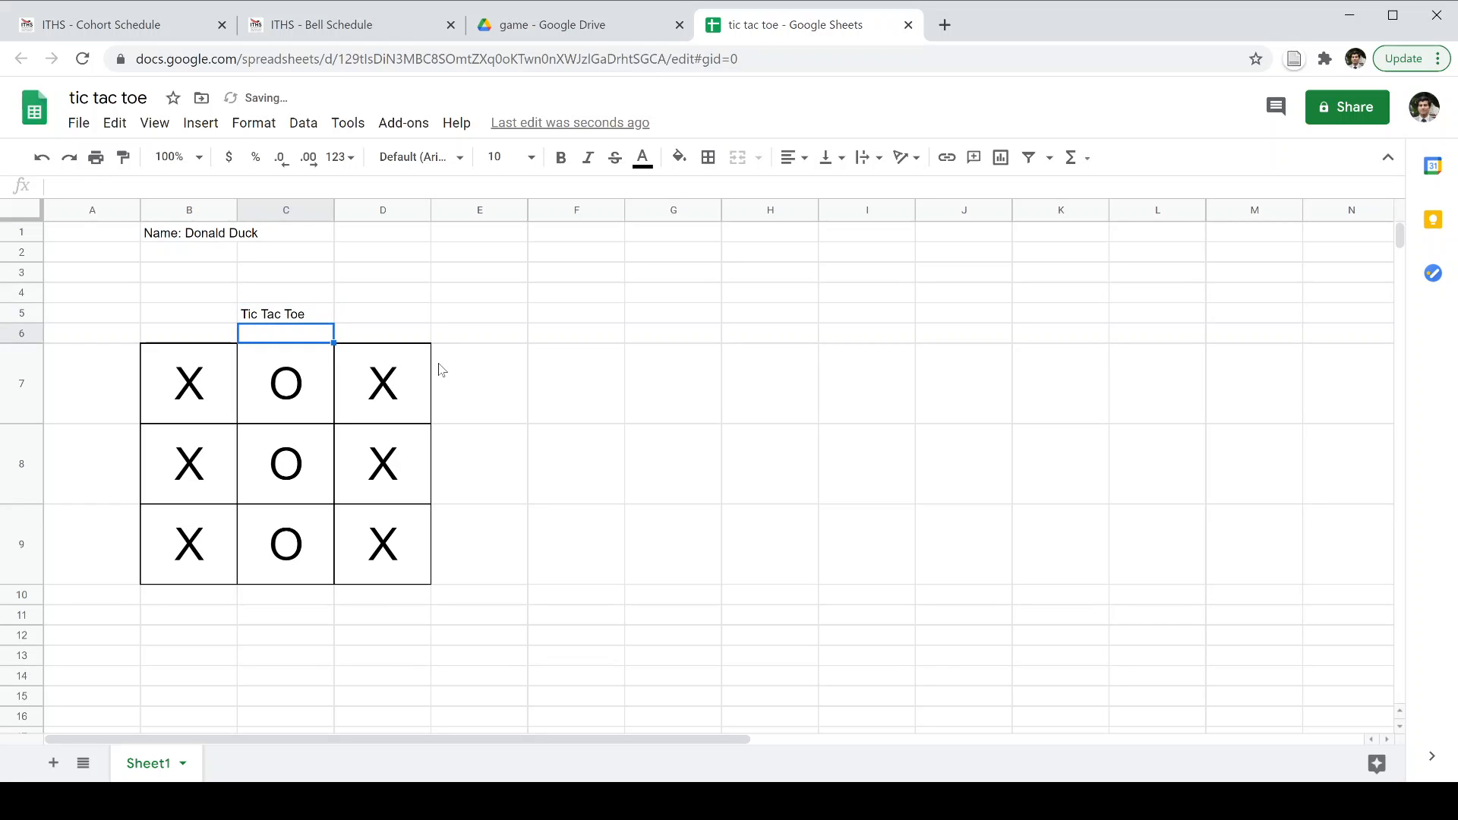
left_click(196, 321)
left_click_drag(195, 321, 370, 324)
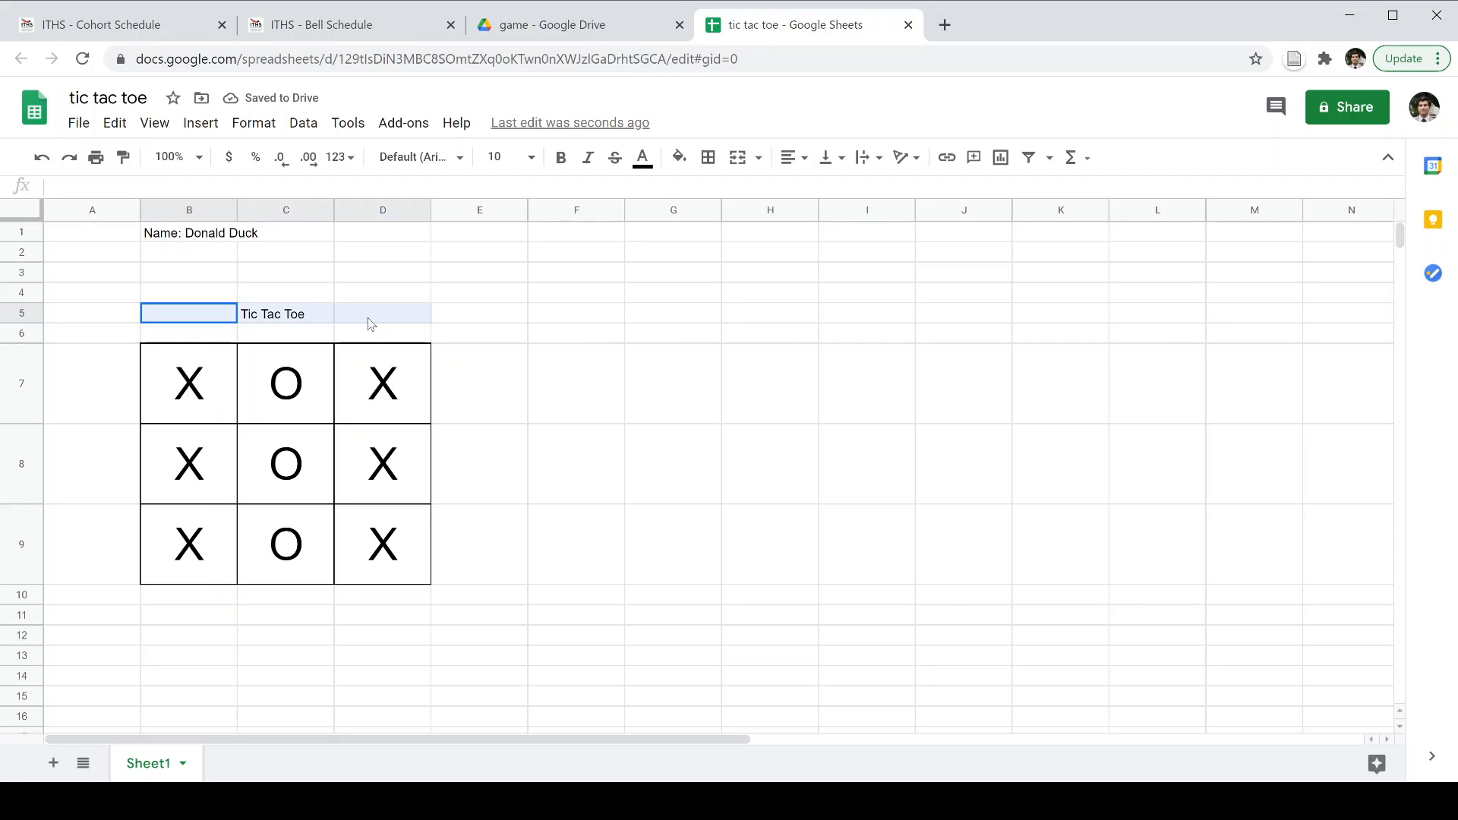
left_click(322, 318)
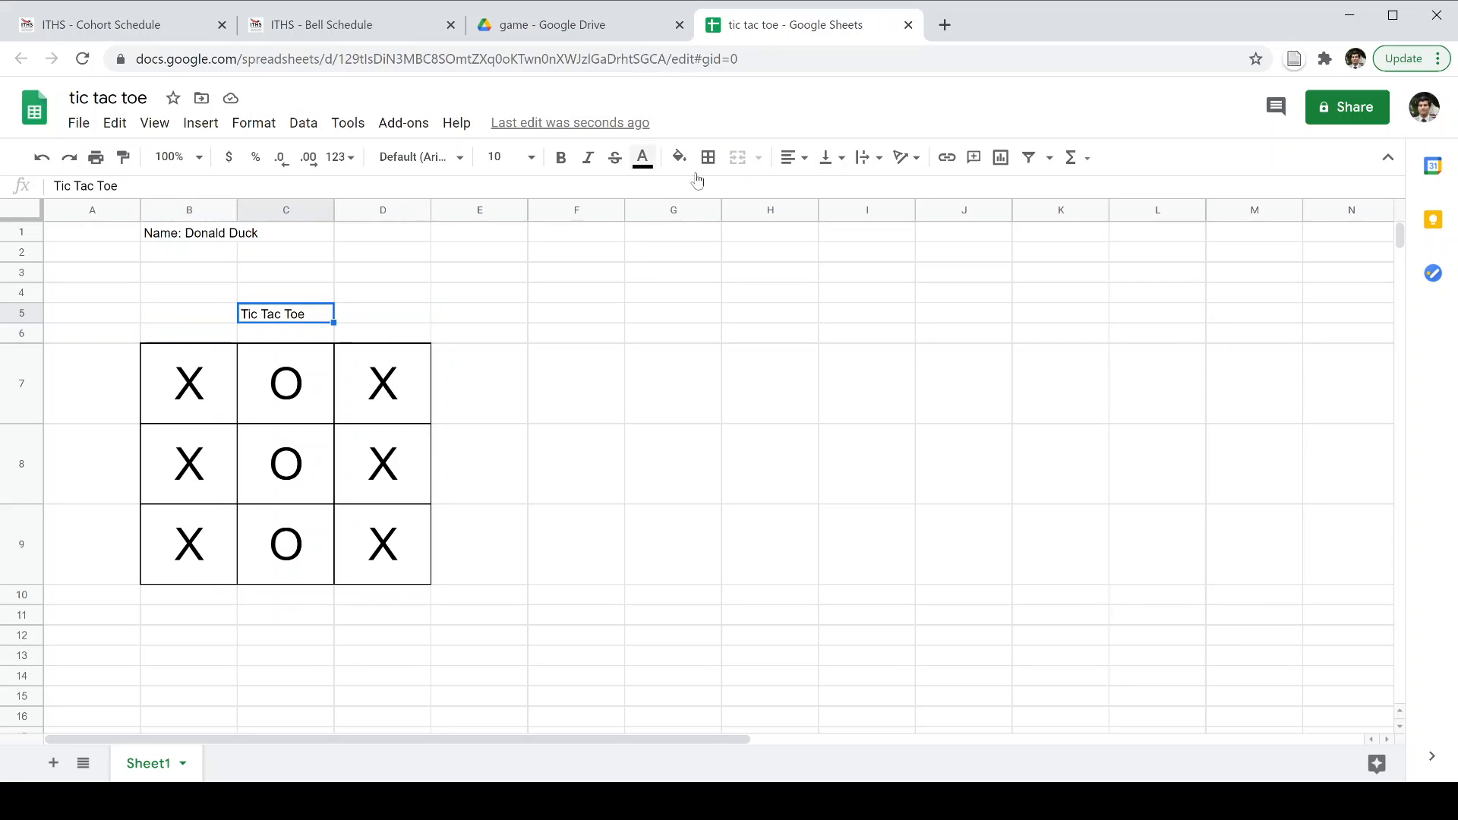
Center the title, make it bold and set it to size 14.
left_click(794, 157)
left_click(810, 191)
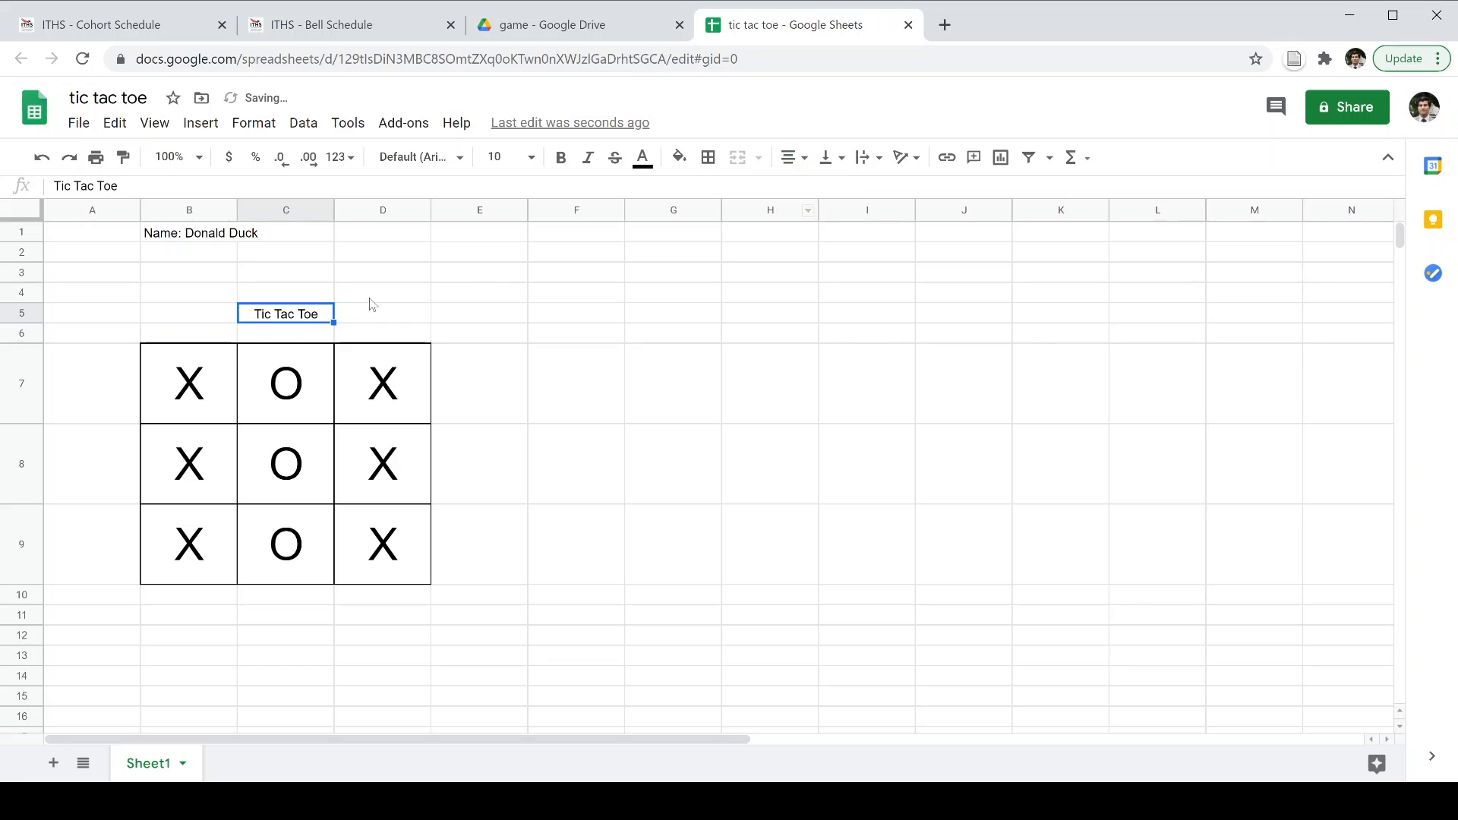
key("ctrl+b")
left_click(501, 157)
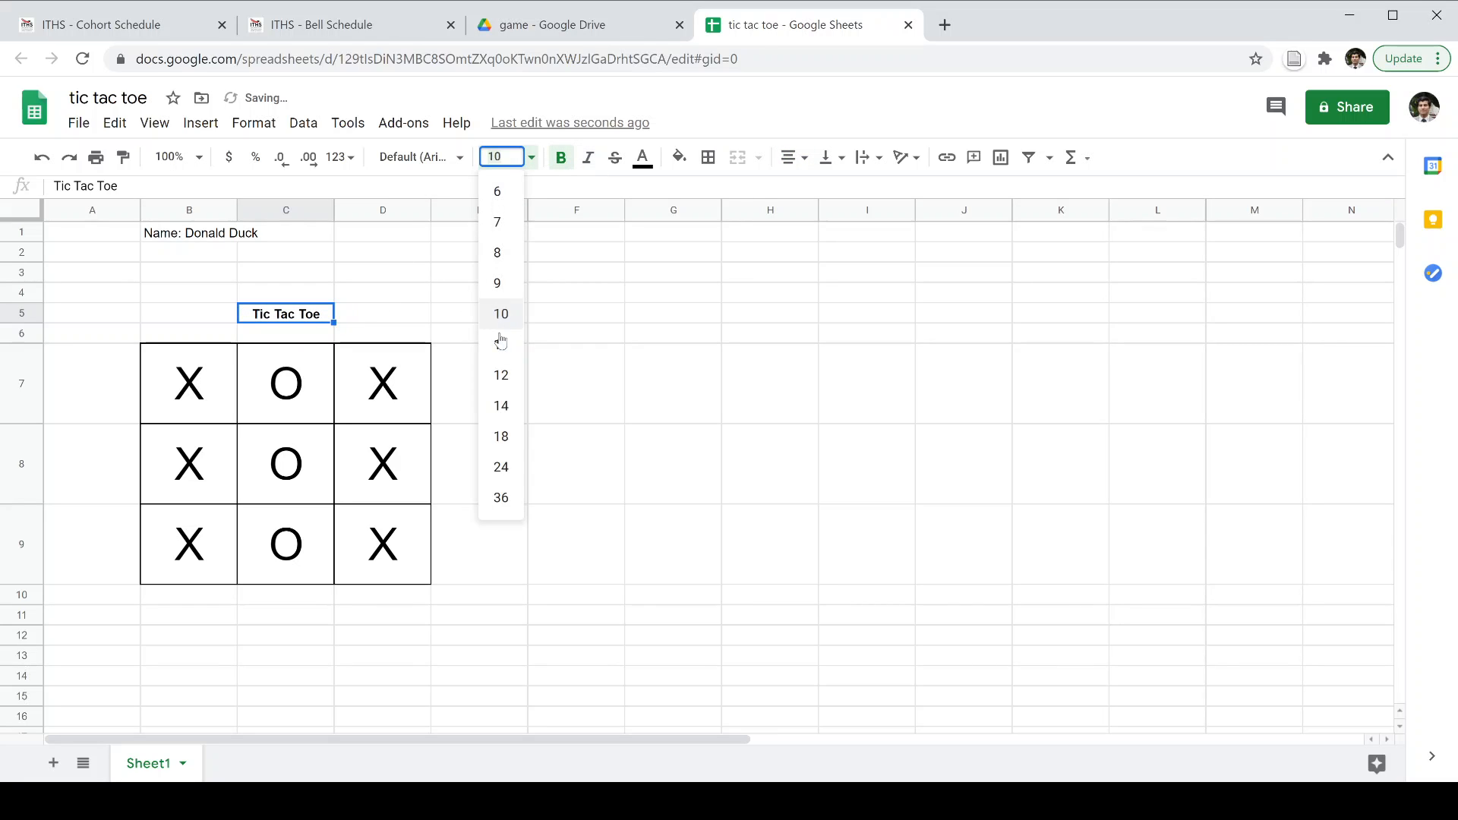
left_click(501, 407)
left_click(213, 327)
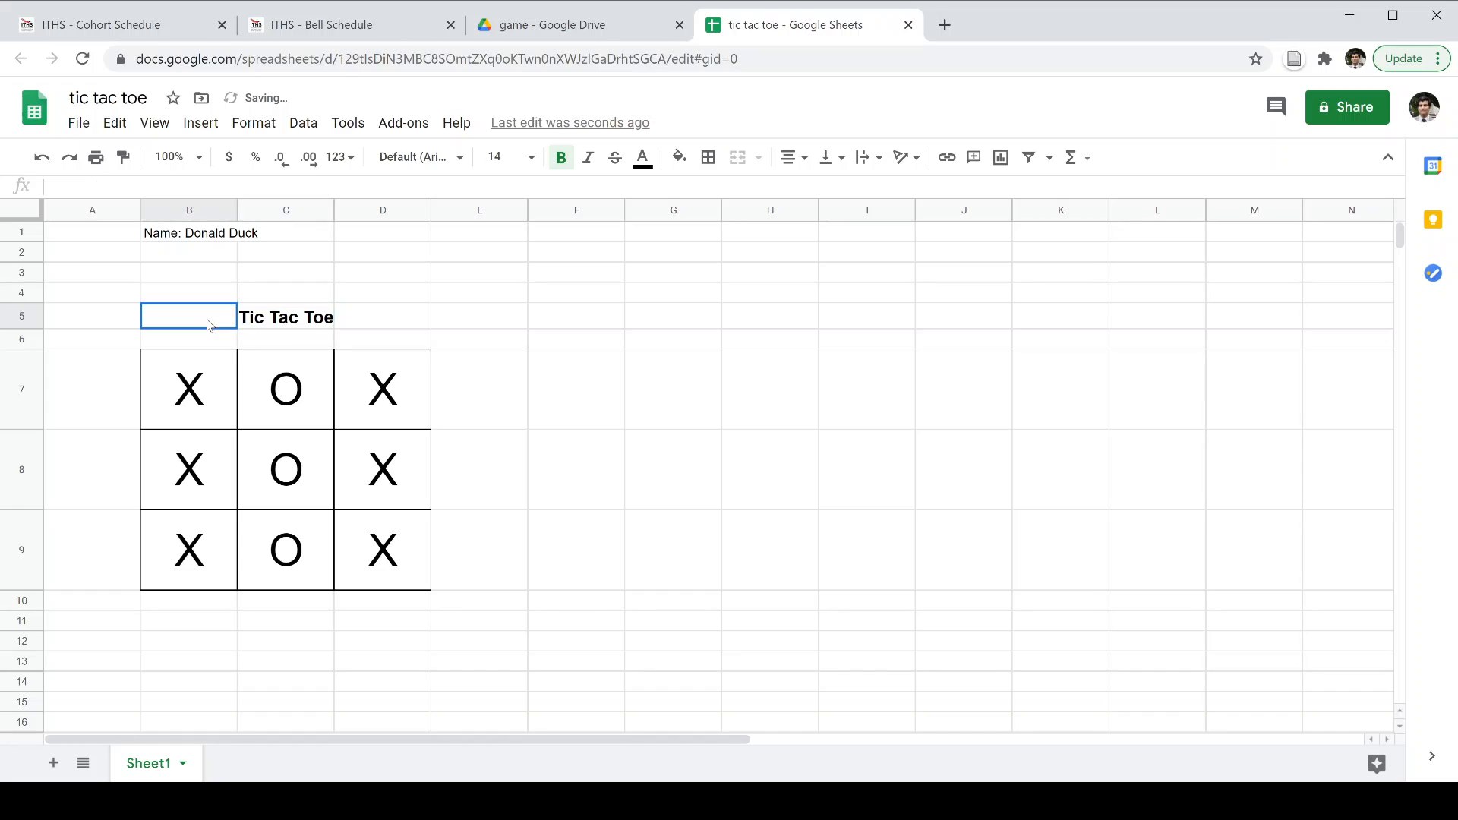
left_click(376, 328)
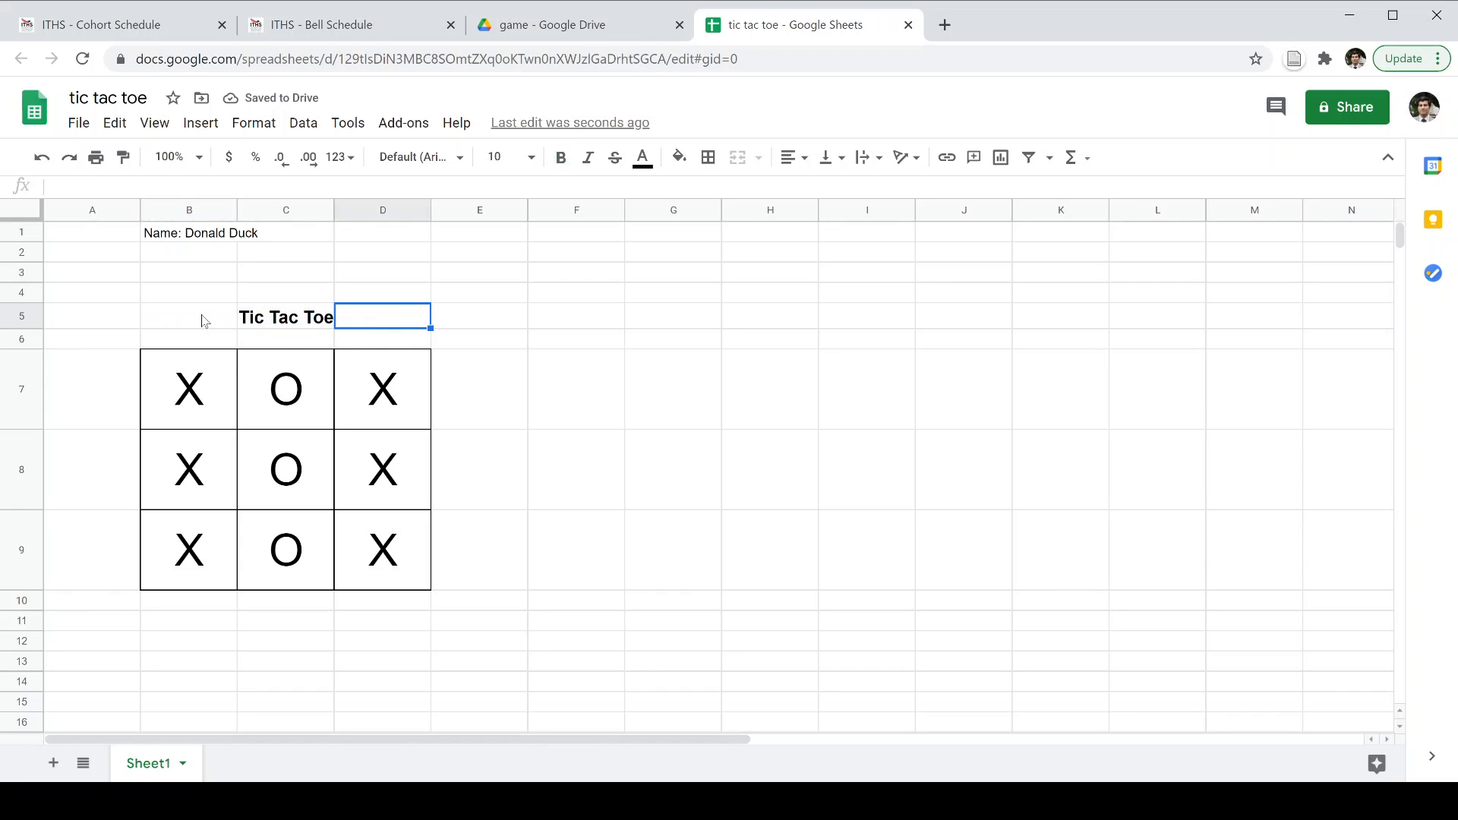
left_click_drag(204, 320, 377, 325)
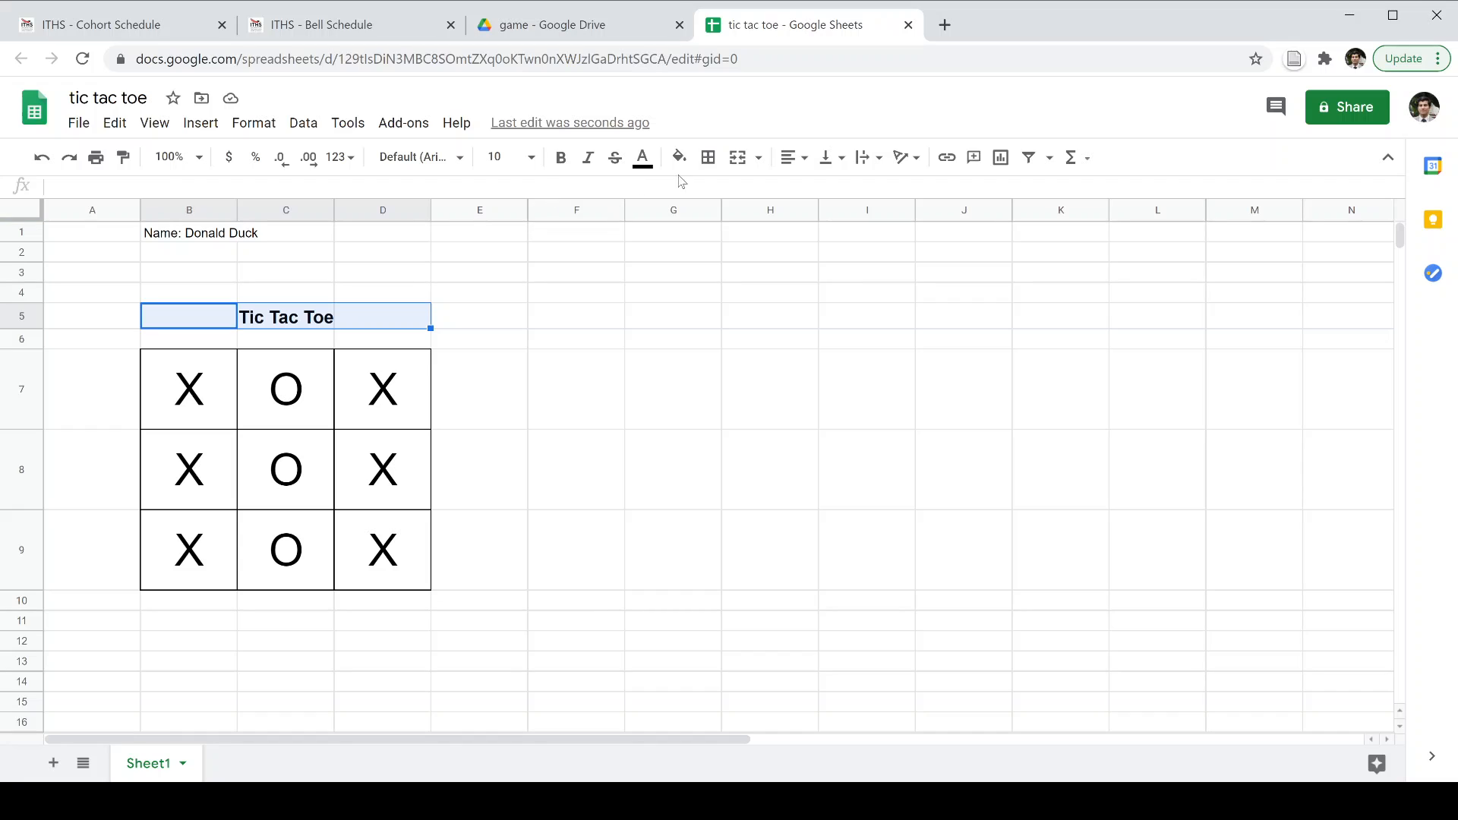
Add a bottom border under the title row B5:D5.
left_click(707, 157)
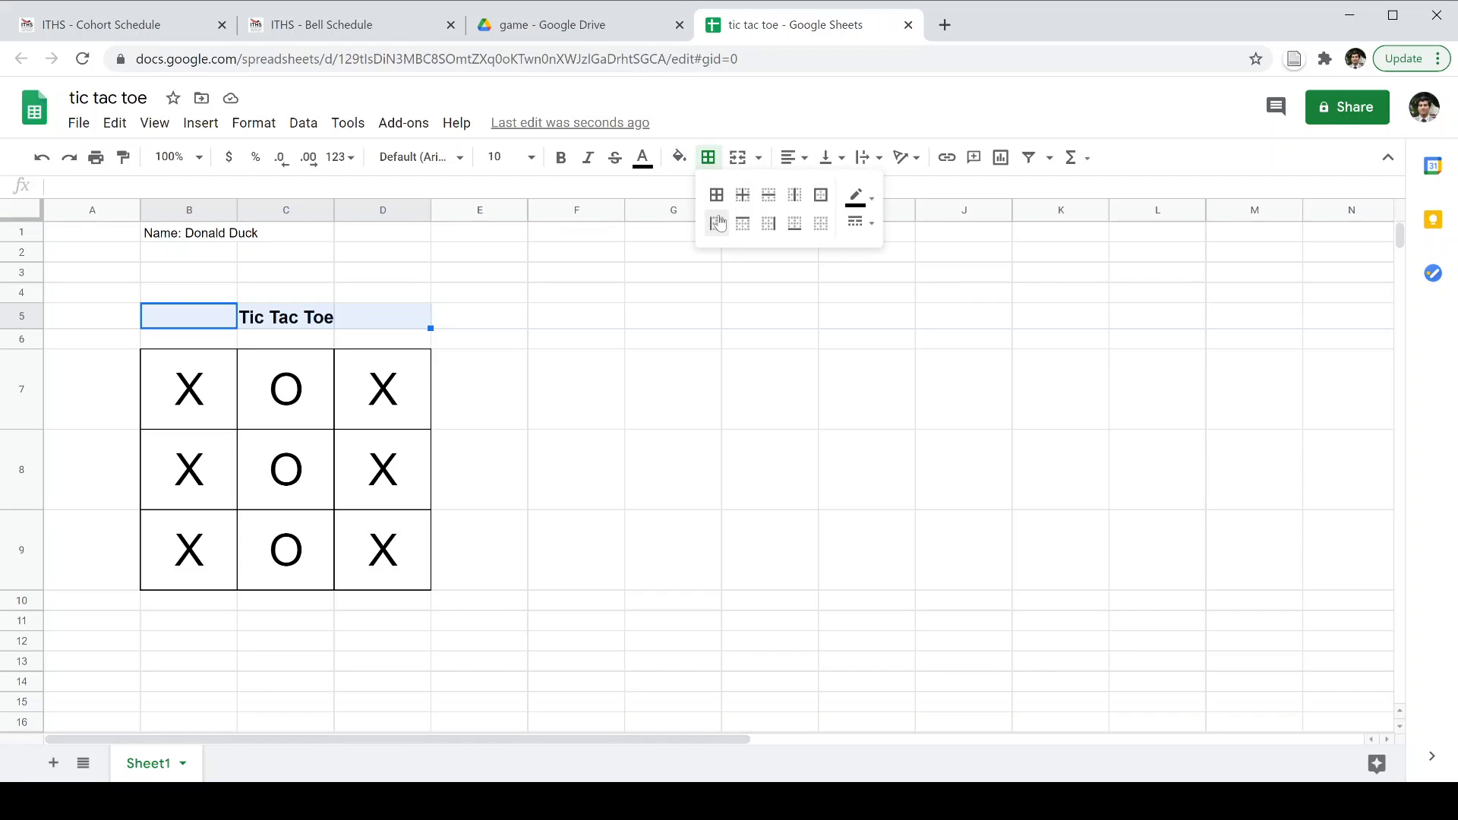
left_click(795, 228)
left_click(558, 396)
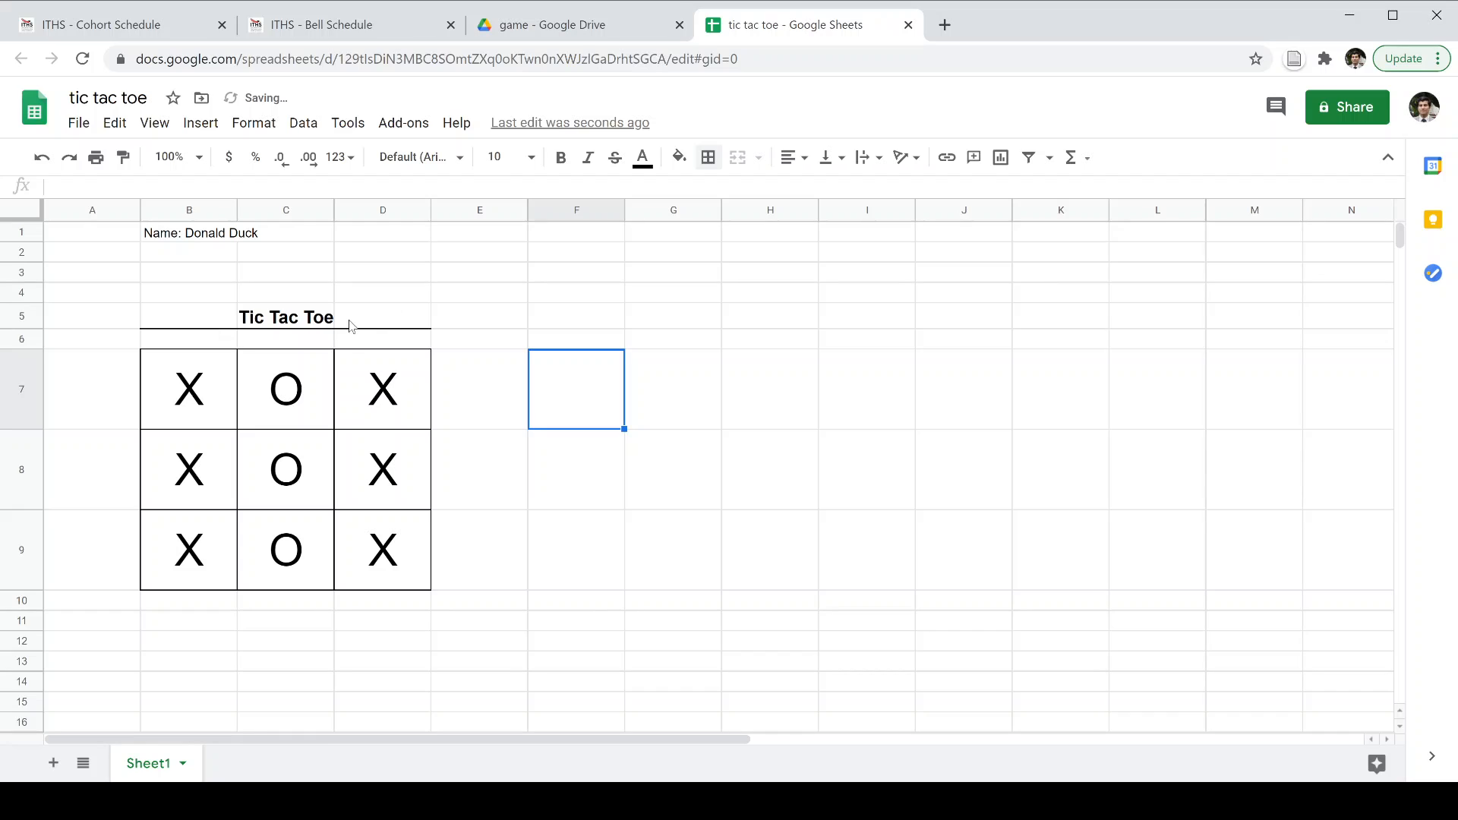
Make the Name: label in B1 bold.
left_click(168, 240)
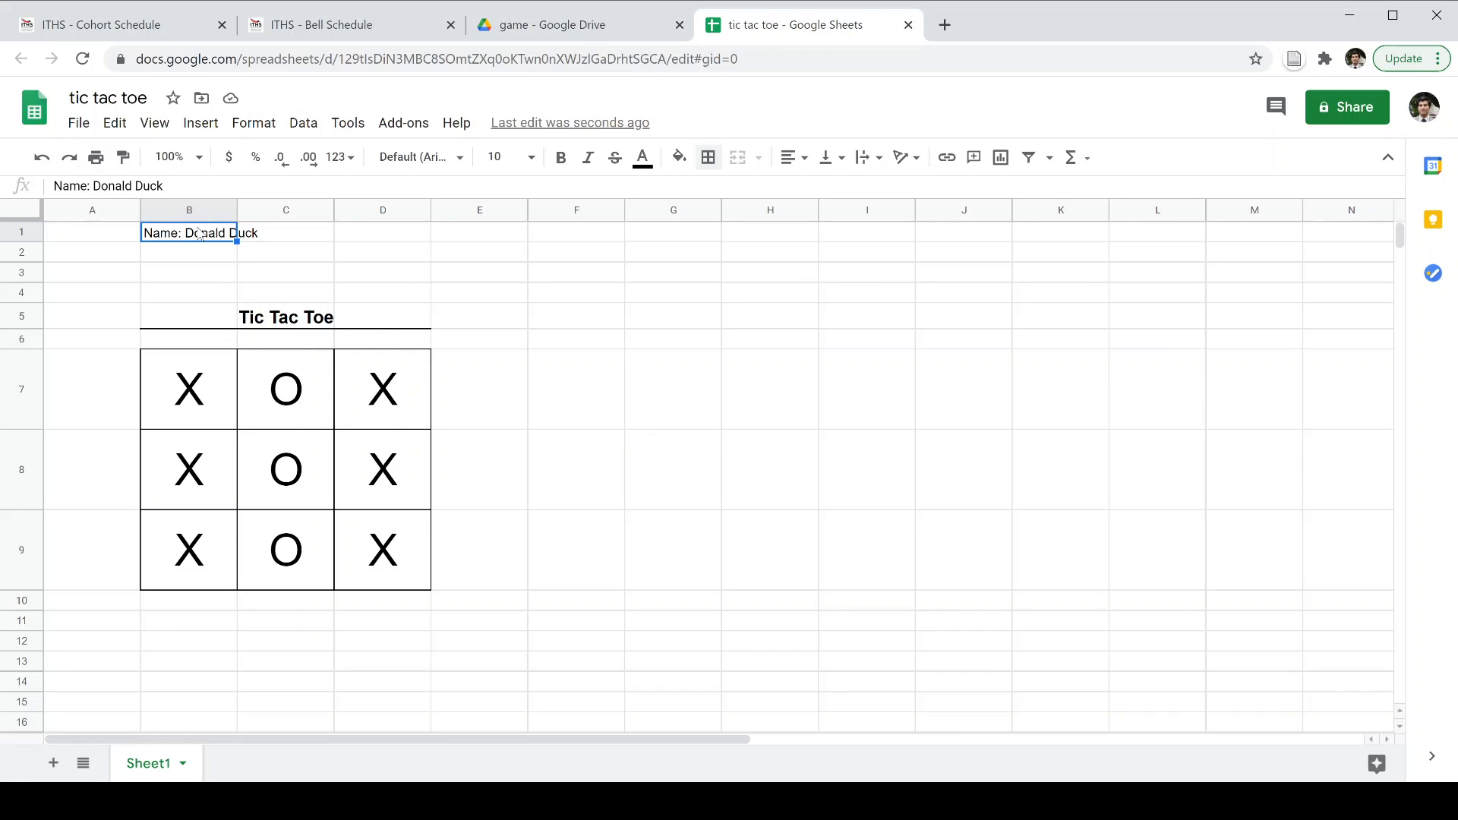
key("ctrl+b")
left_click(331, 274)
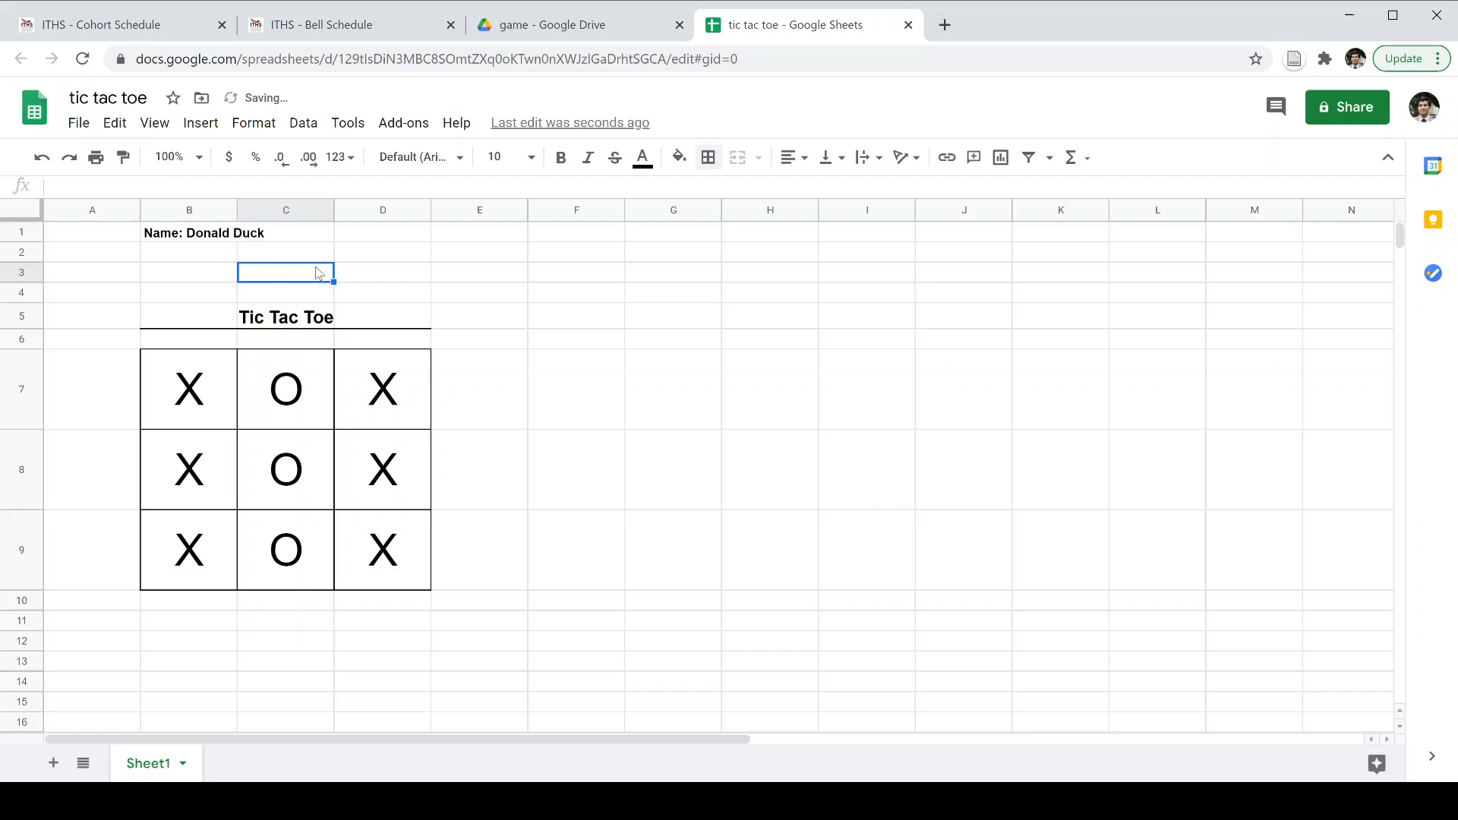
left_click(196, 237)
left_click(378, 272)
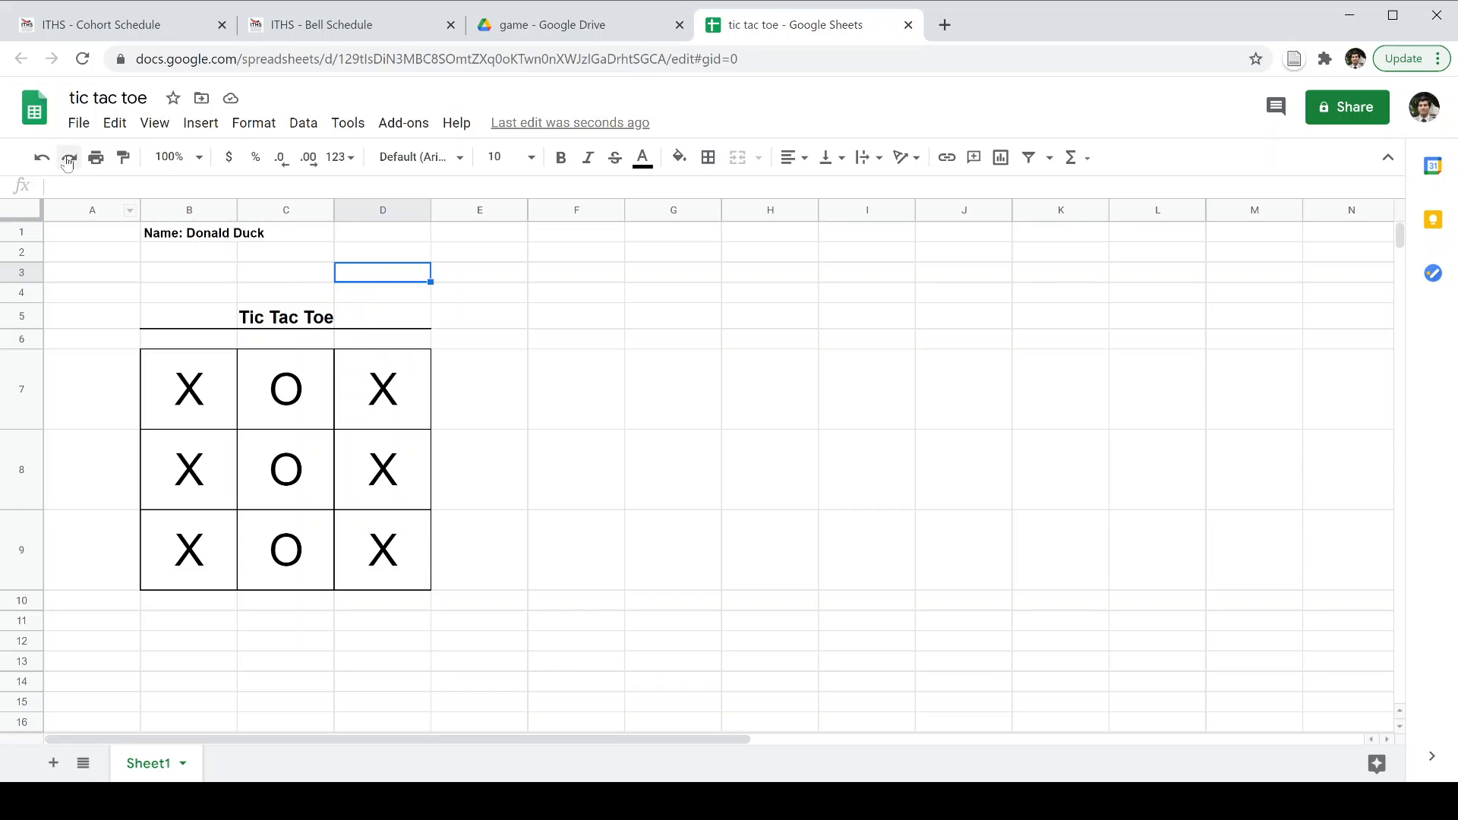
left_click(709, 325)
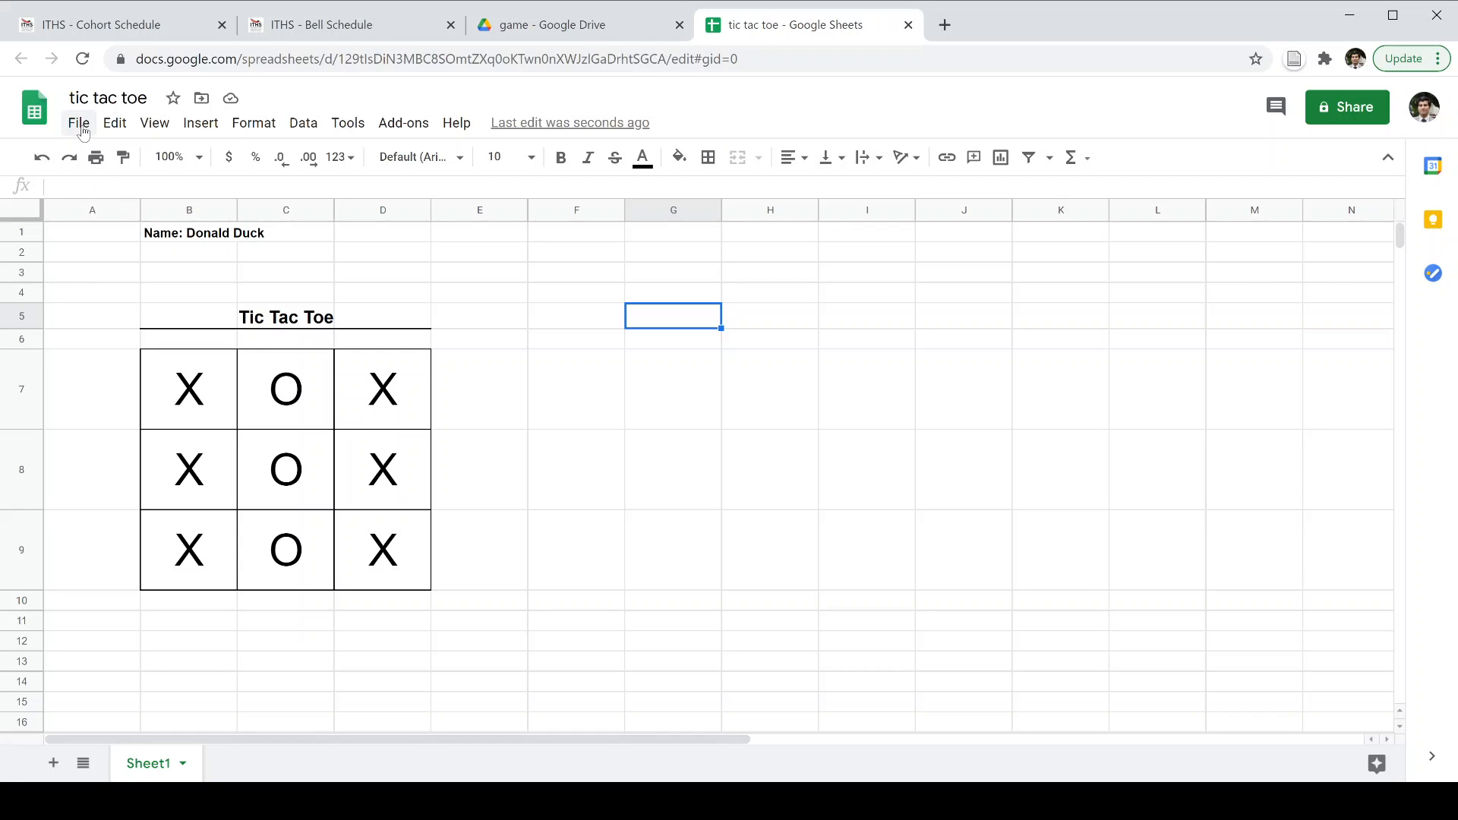
left_click(144, 131)
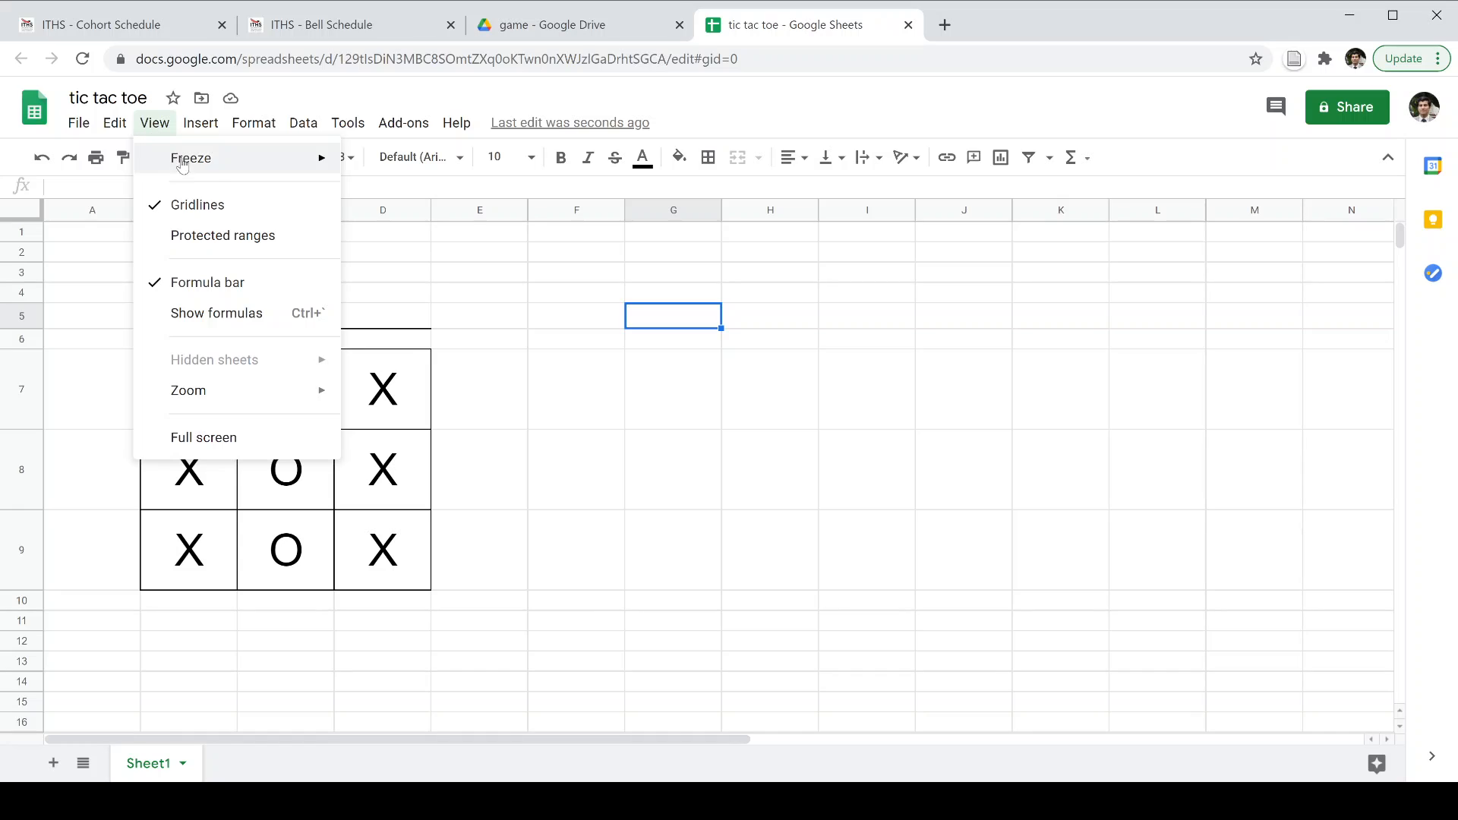
left_click(205, 213)
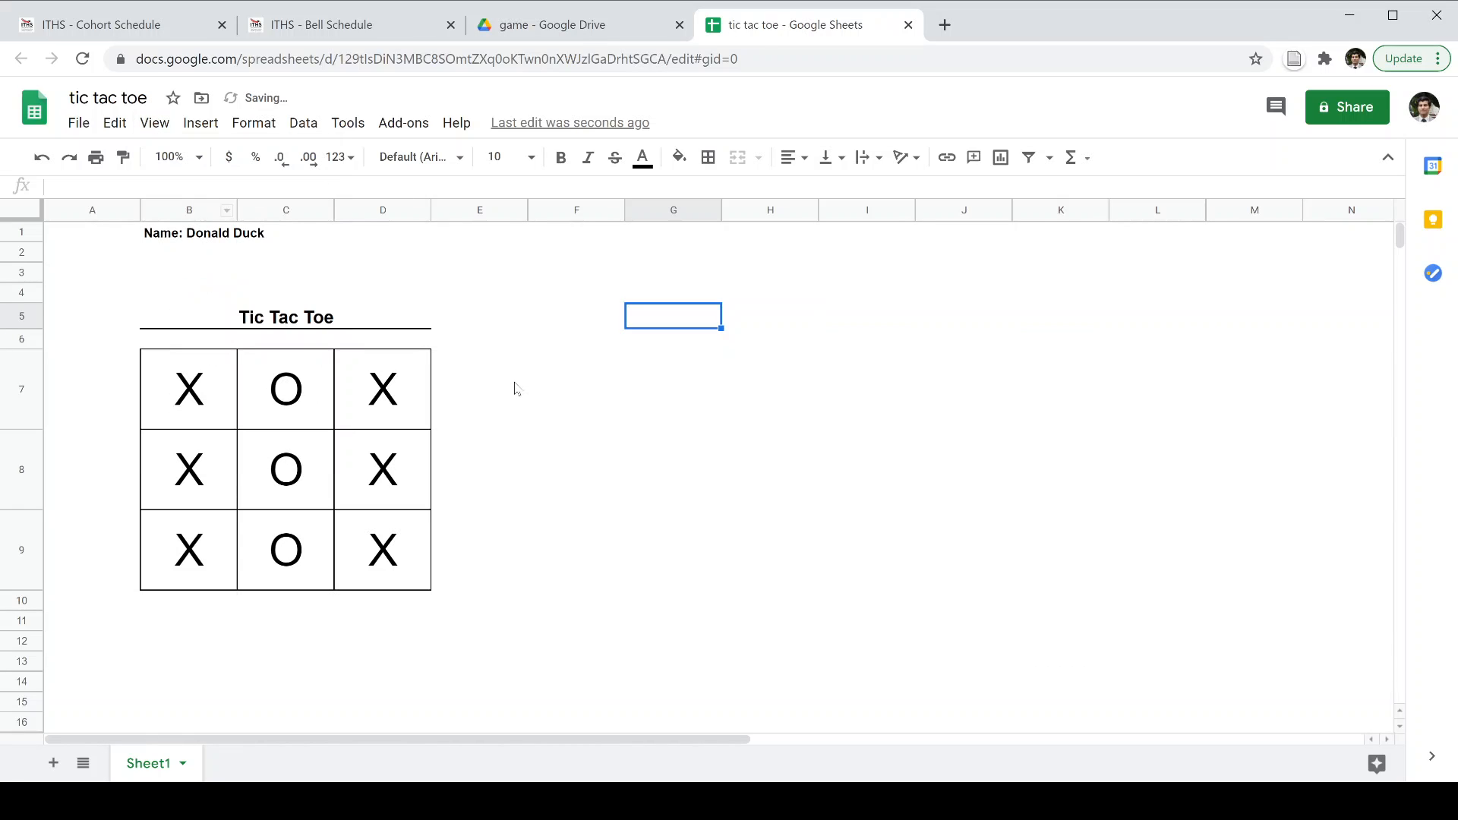
left_click(516, 389)
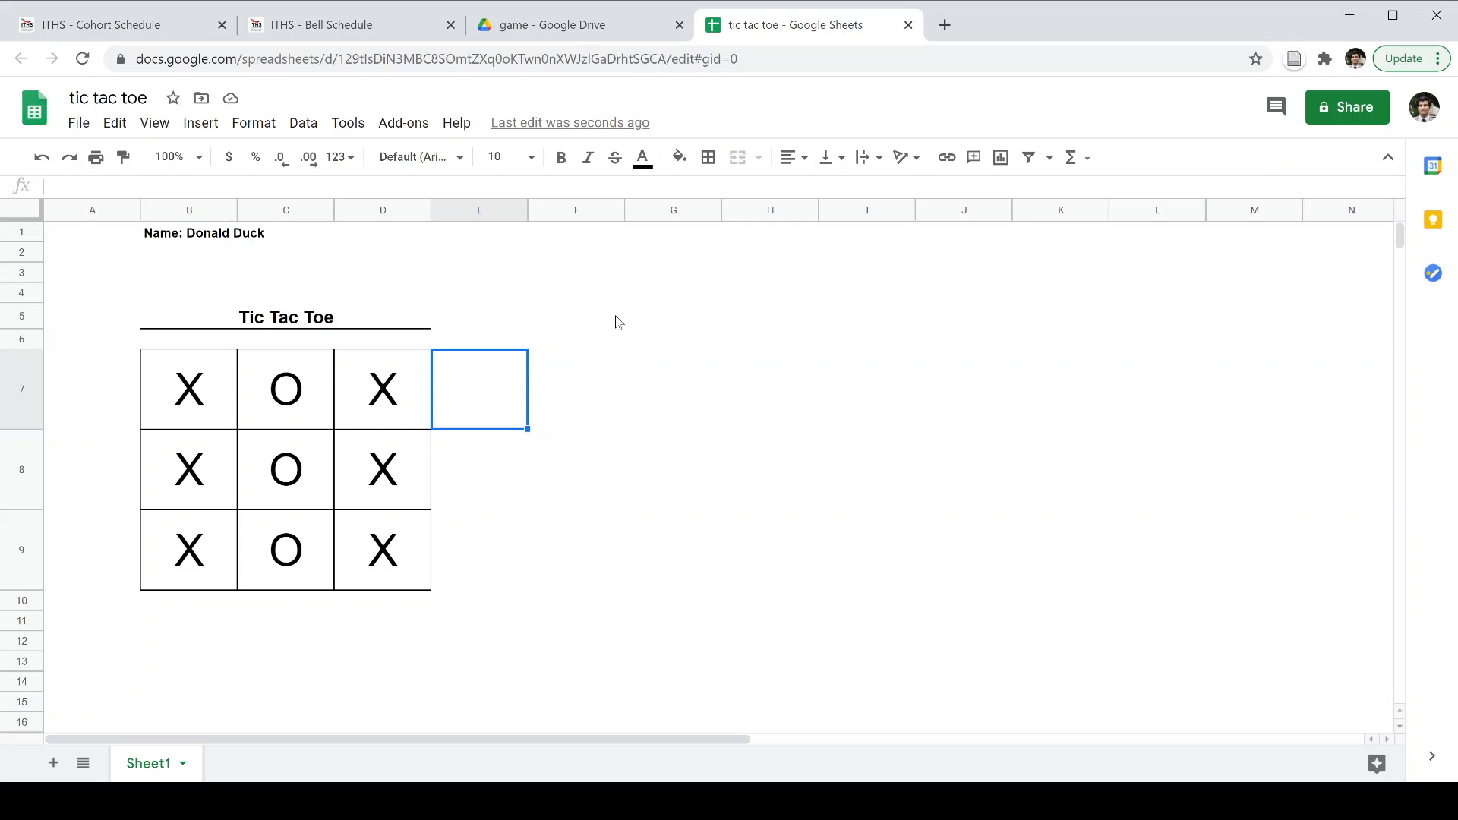
left_click(618, 280)
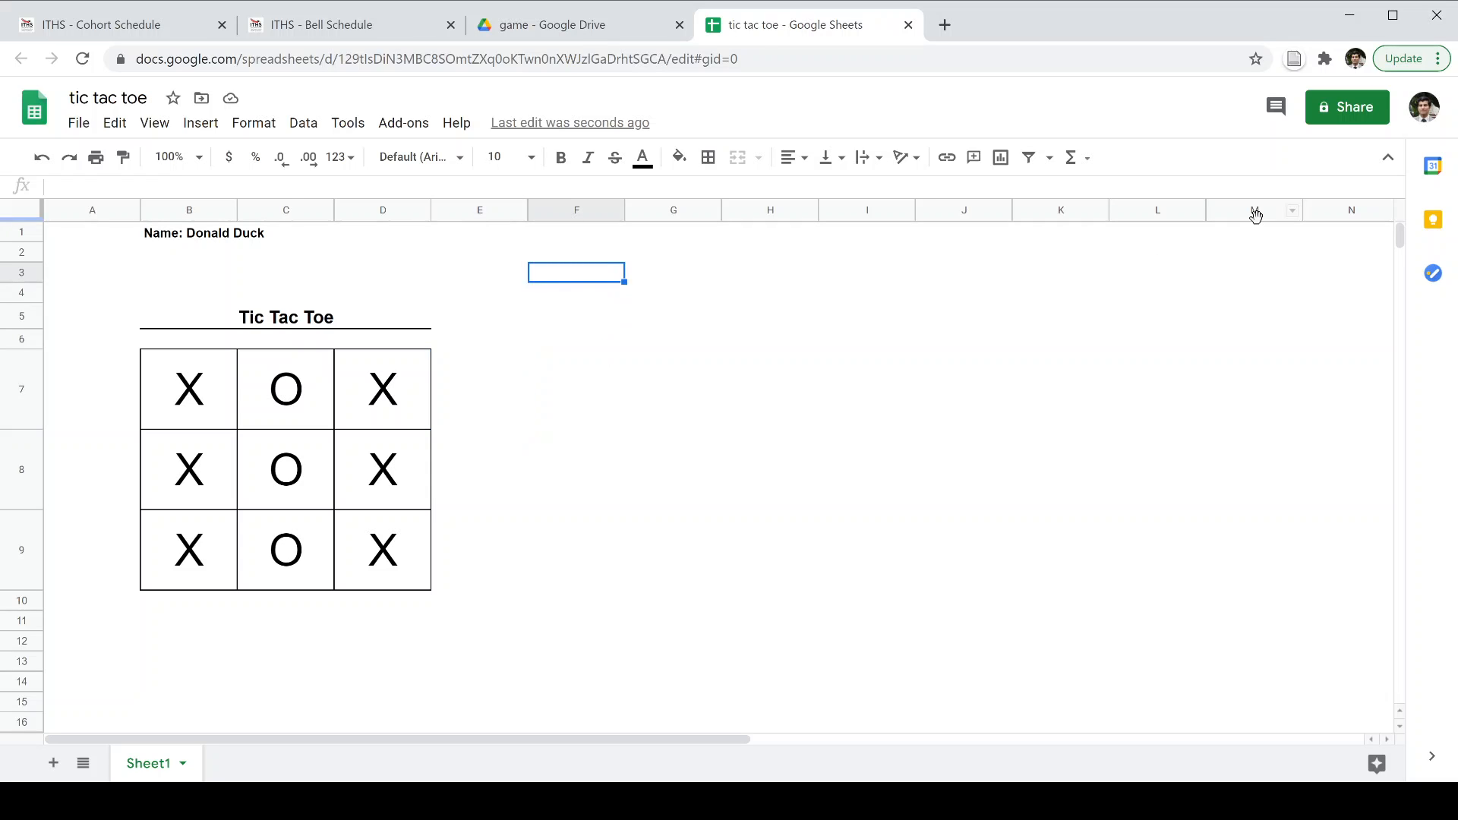
Open sharing for tic tac toe and review link access, keeping it Restricted.
left_click(1347, 111)
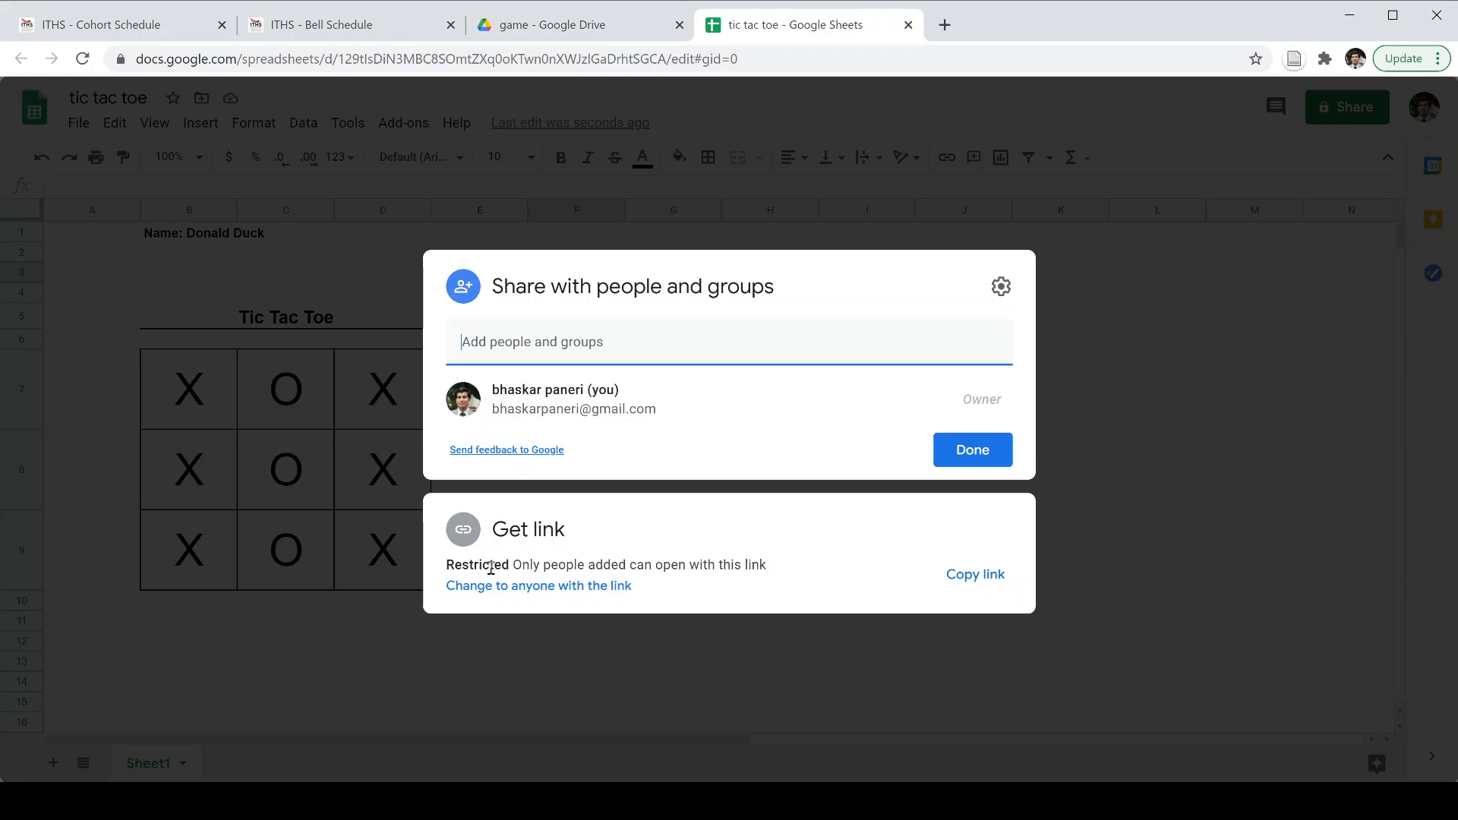
left_click_drag(490, 569, 617, 570)
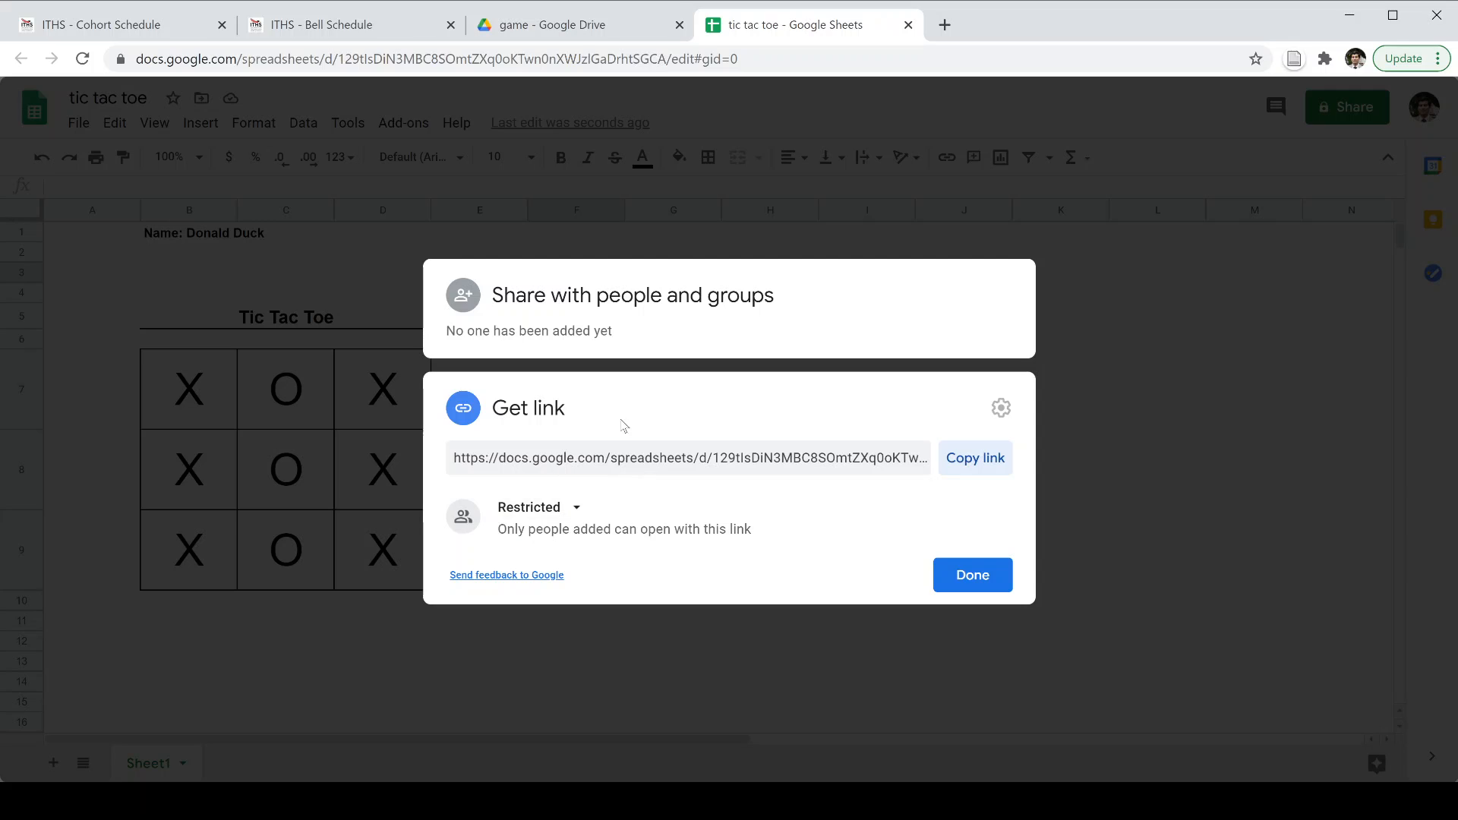
left_click(578, 508)
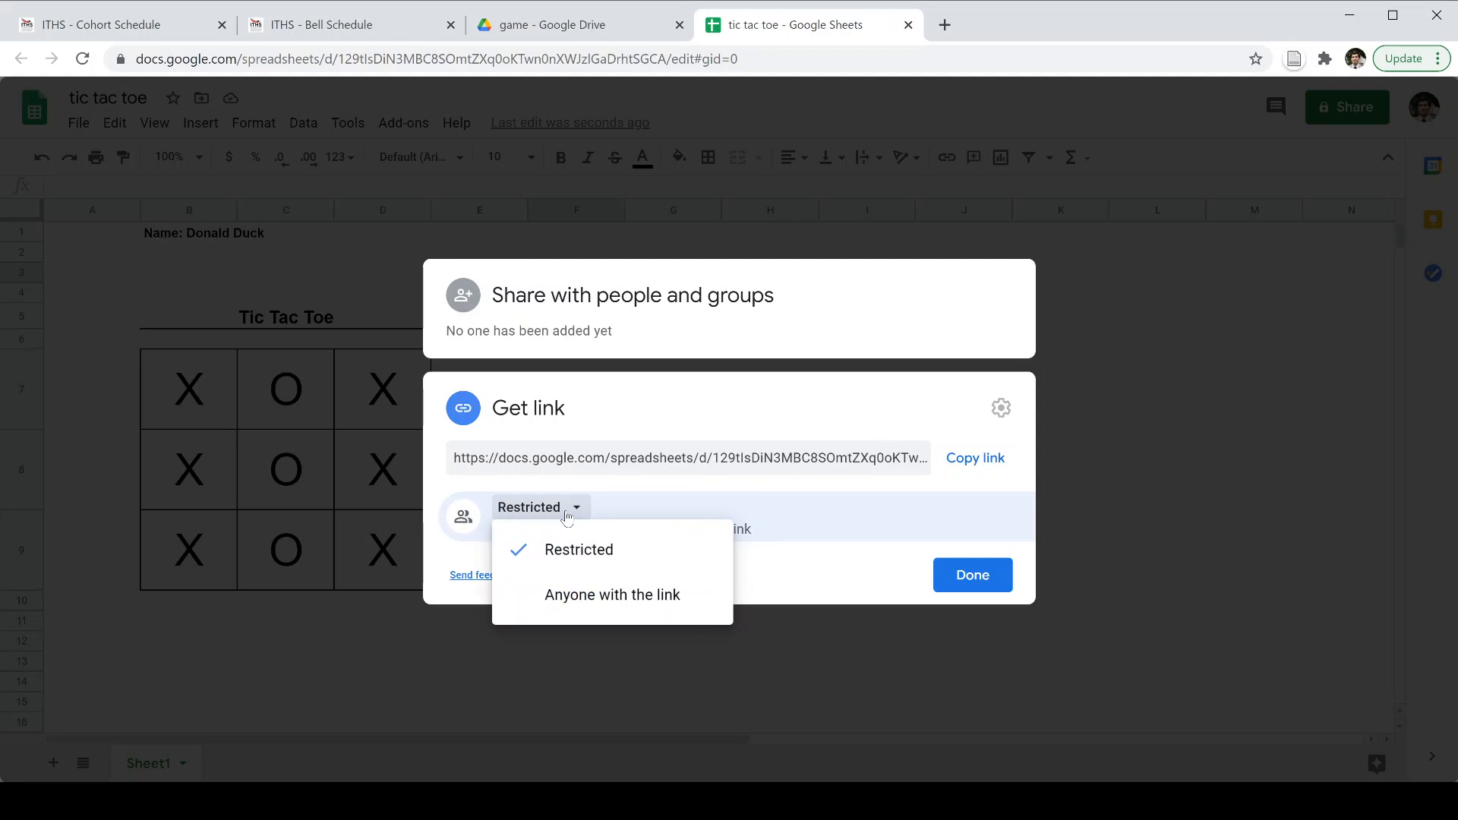
left_click(566, 518)
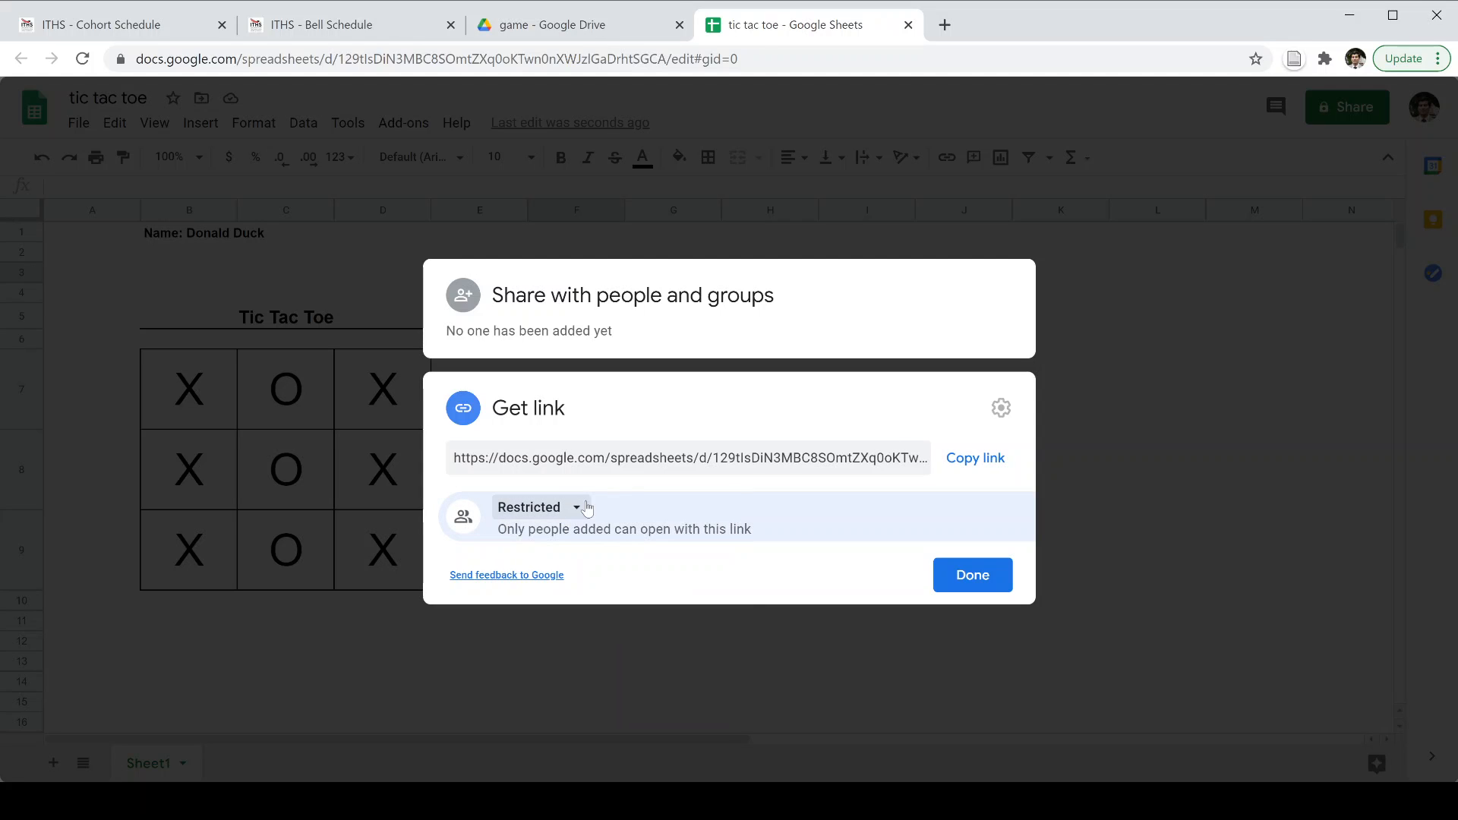
left_click(586, 508)
left_click(586, 508)
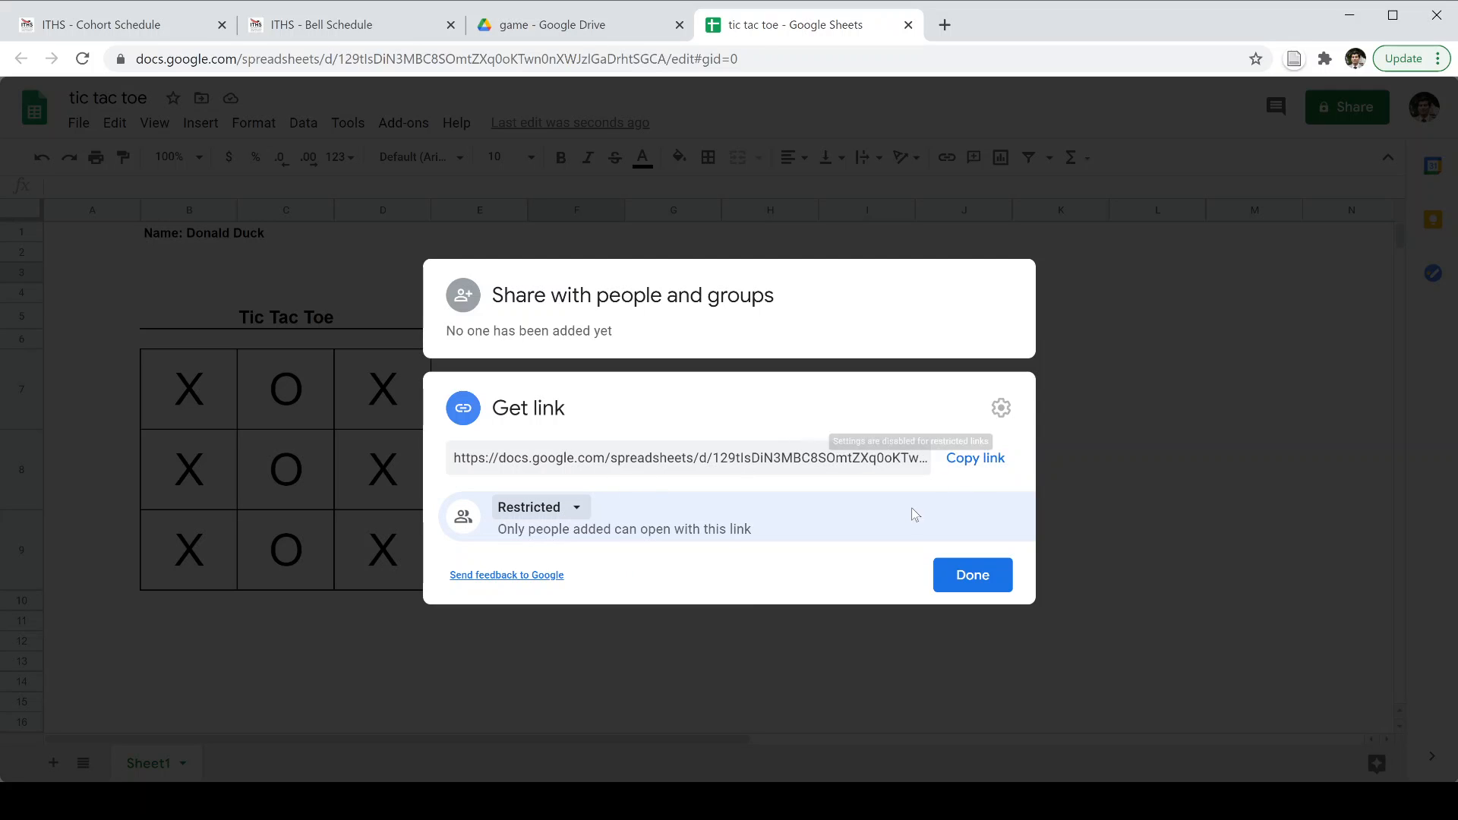
left_click(765, 346)
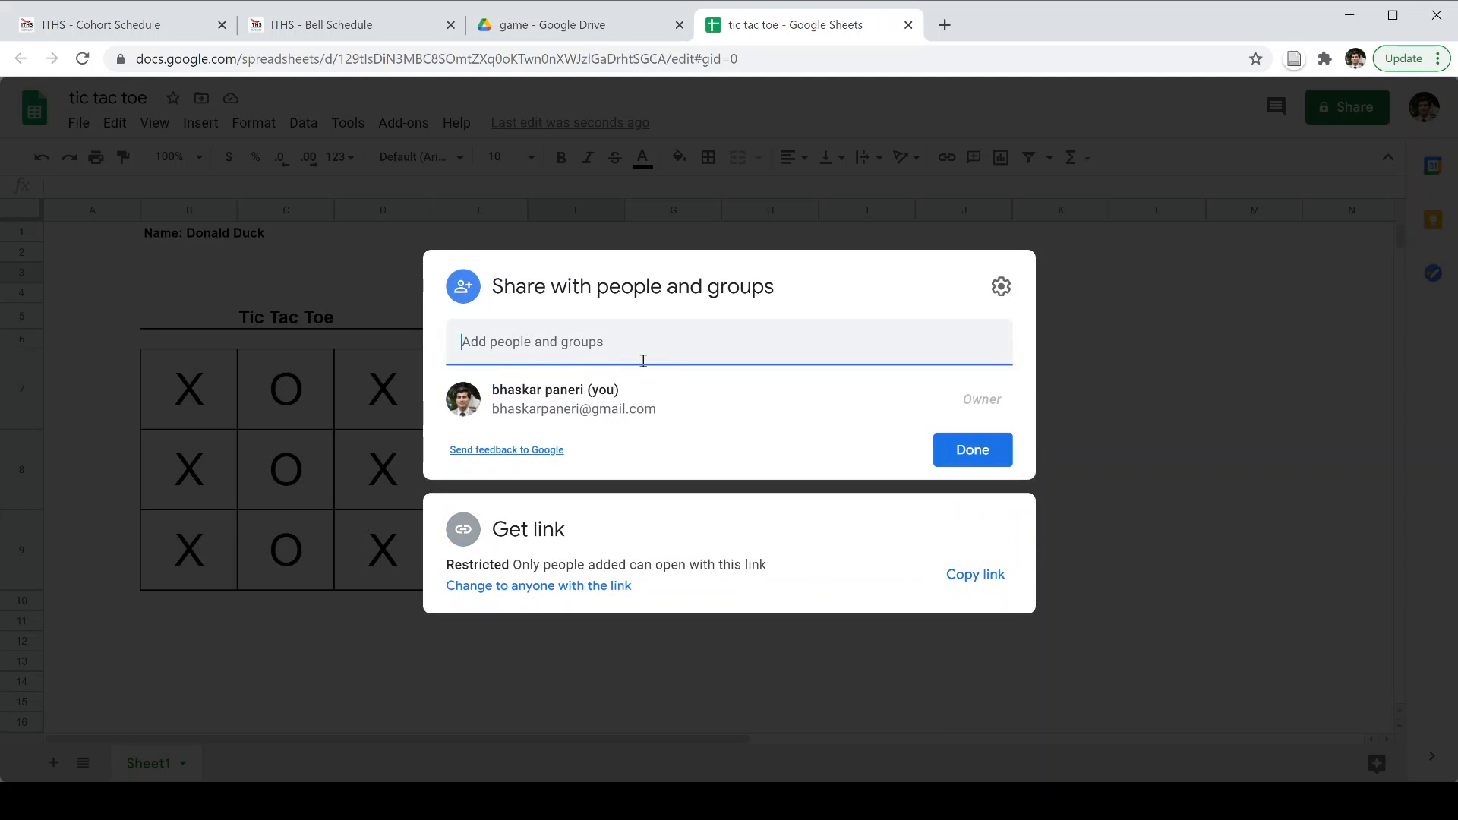
left_click(787, 528)
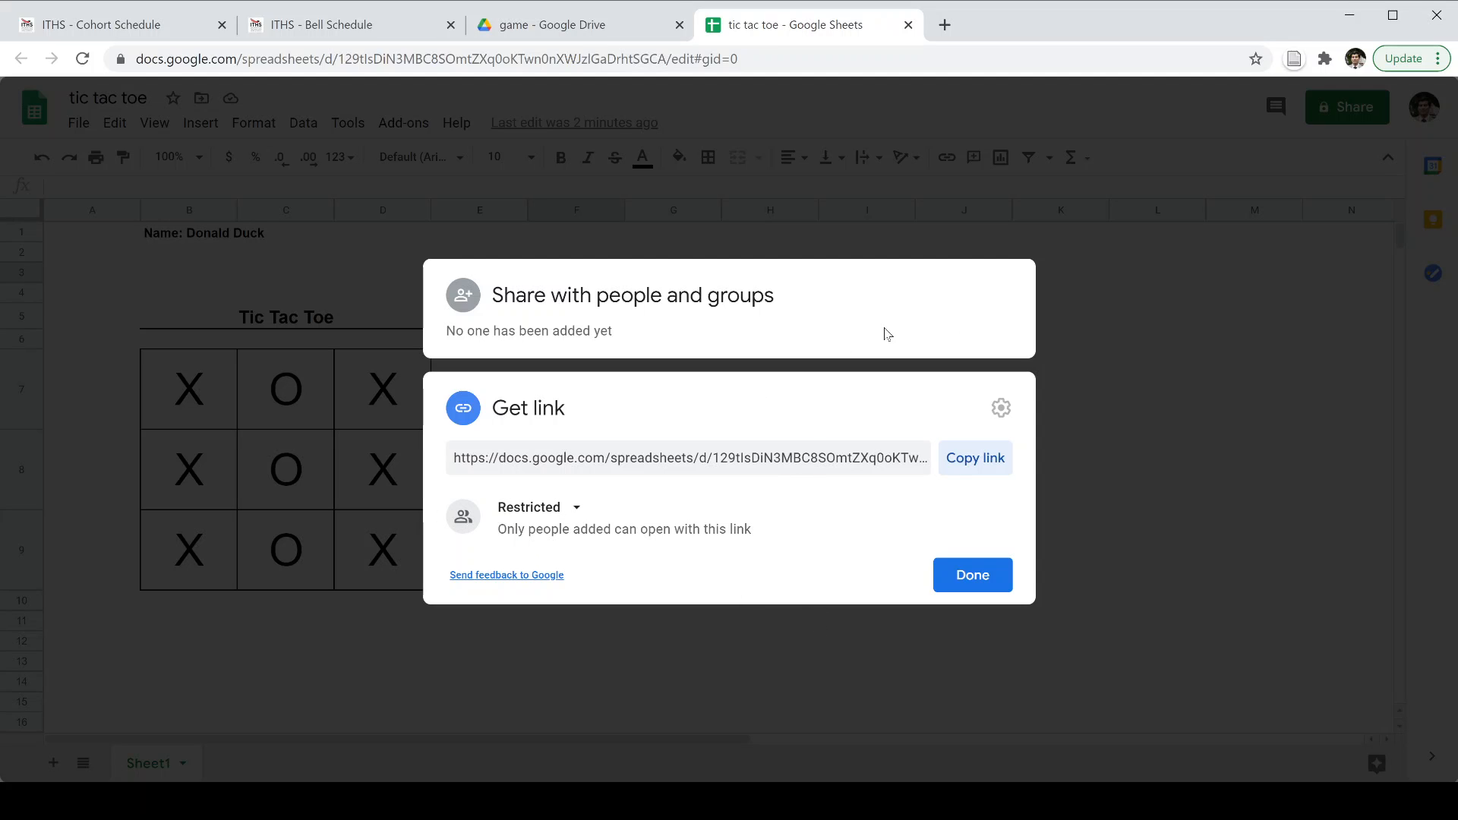
left_click(825, 326)
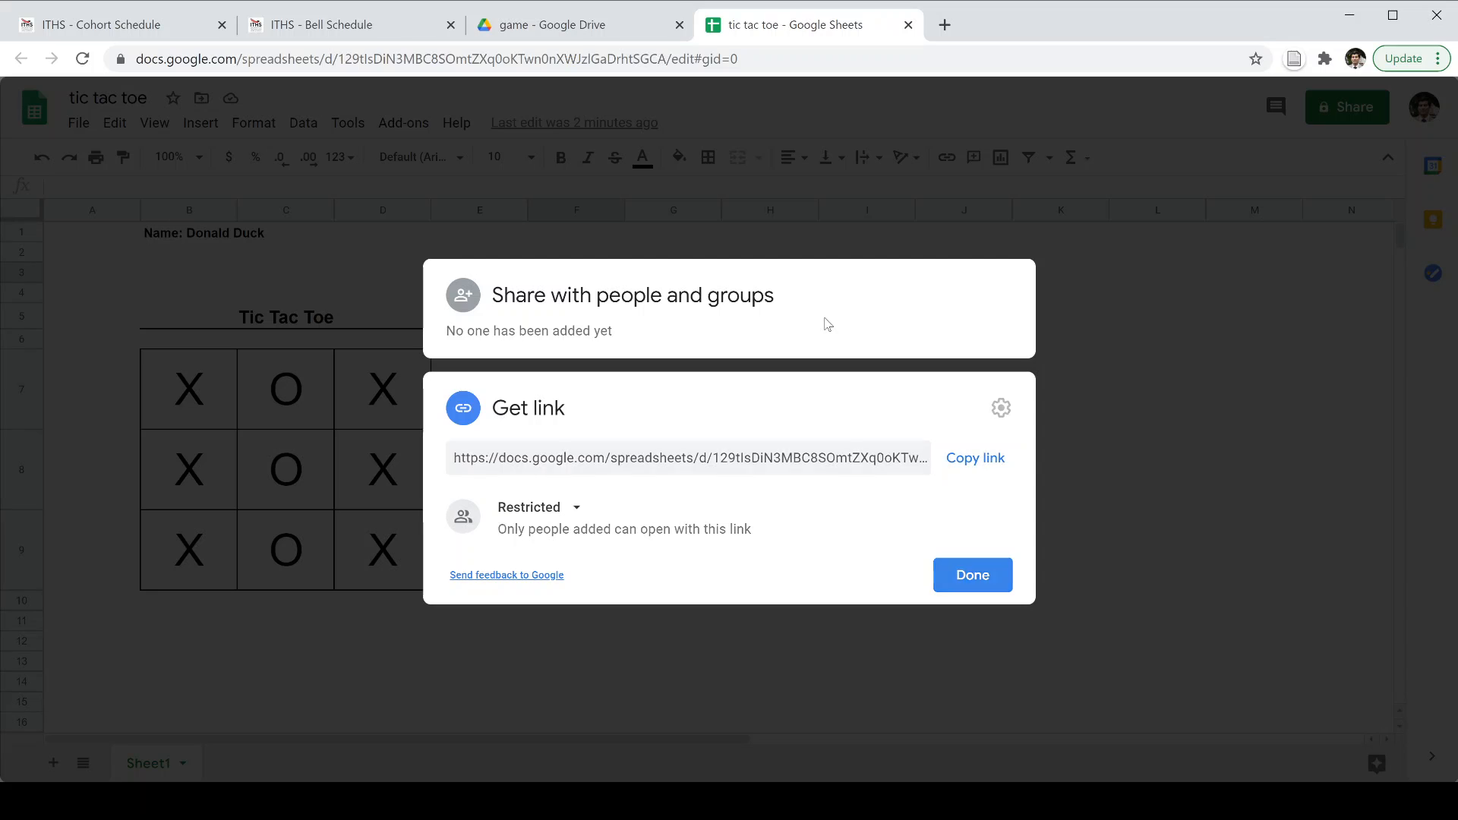
left_click(703, 353)
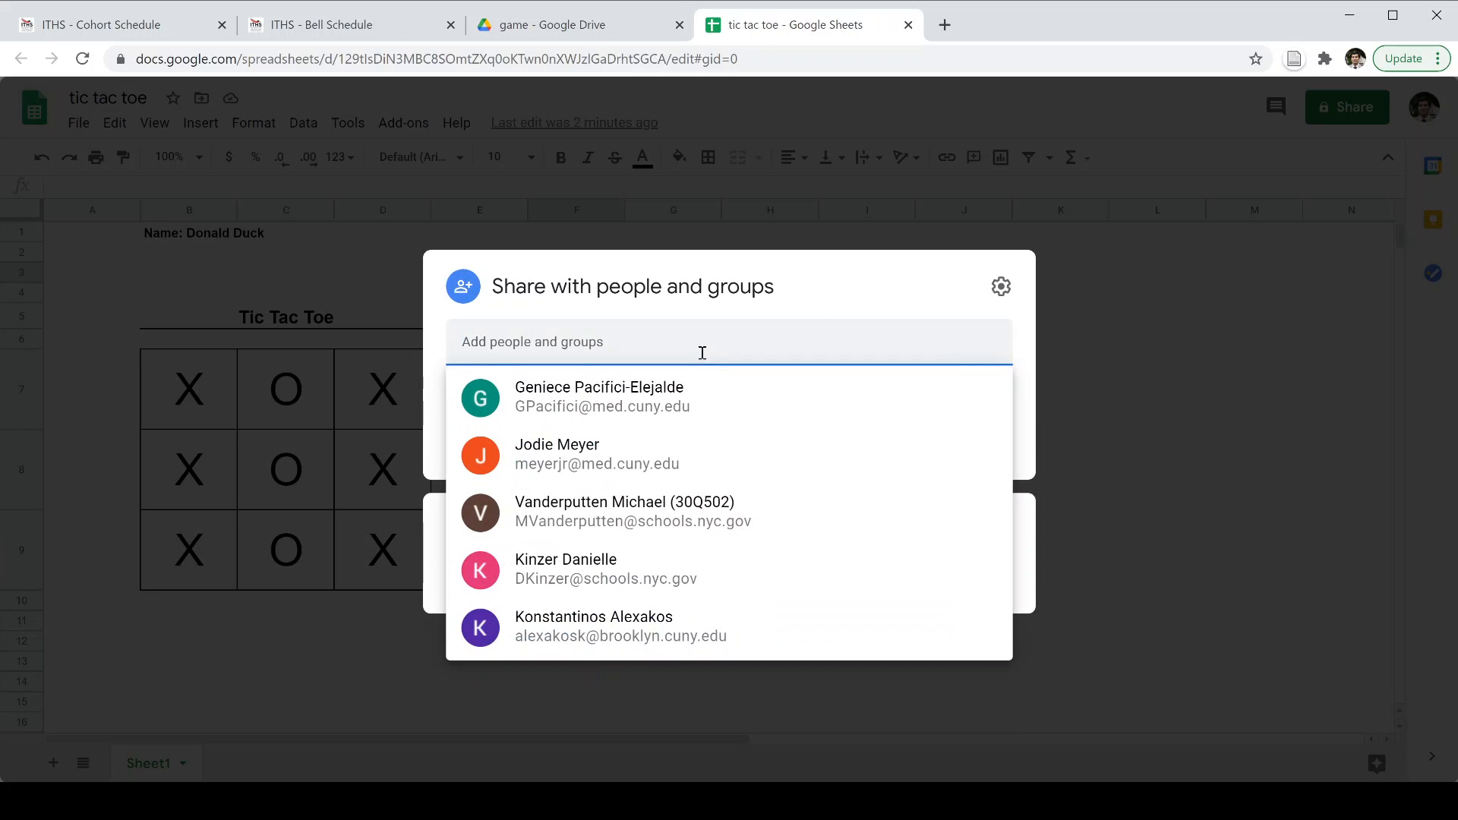
type("bpp")
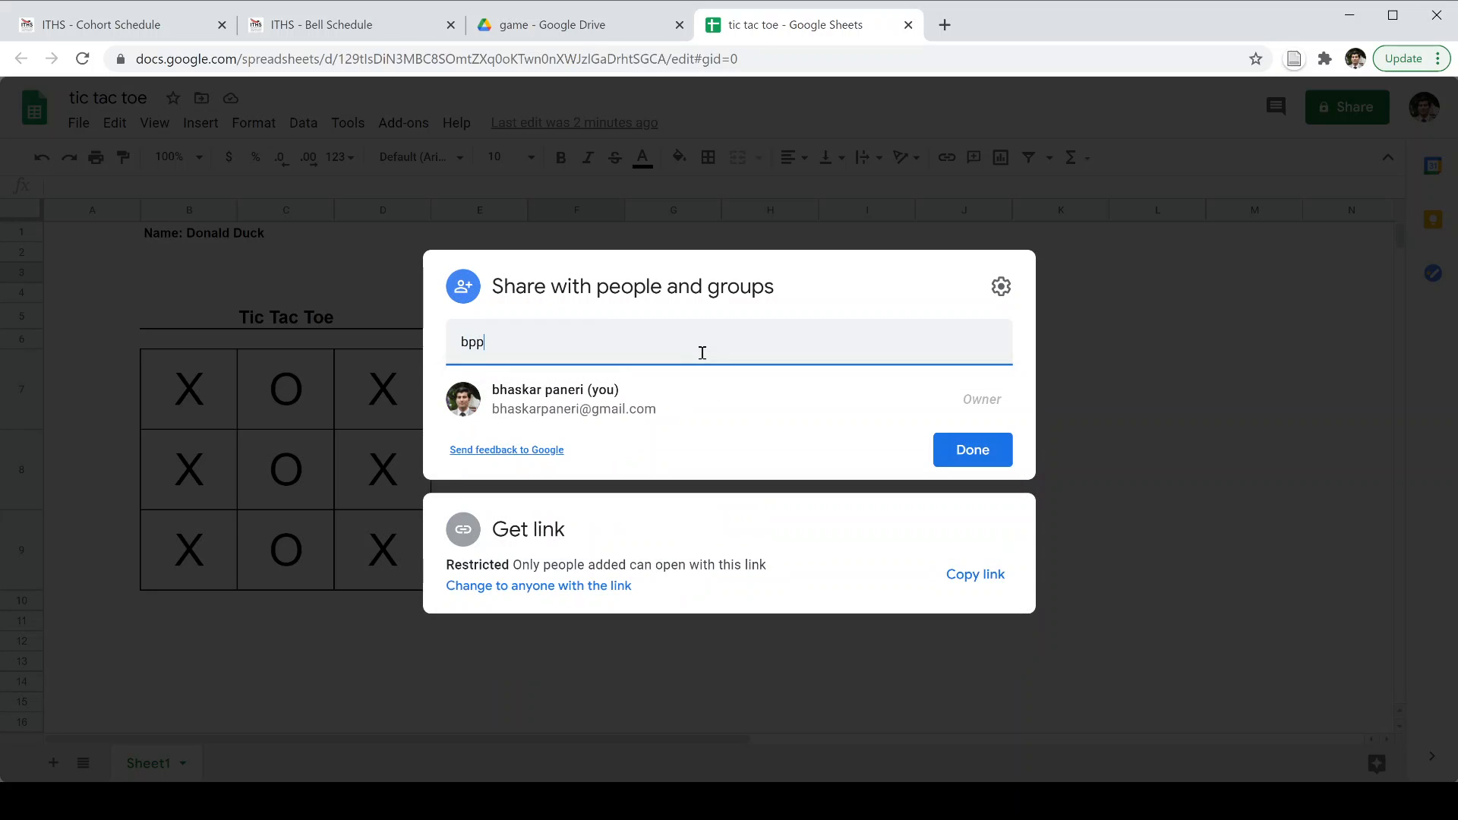
key("BackSpace")
key("Return")
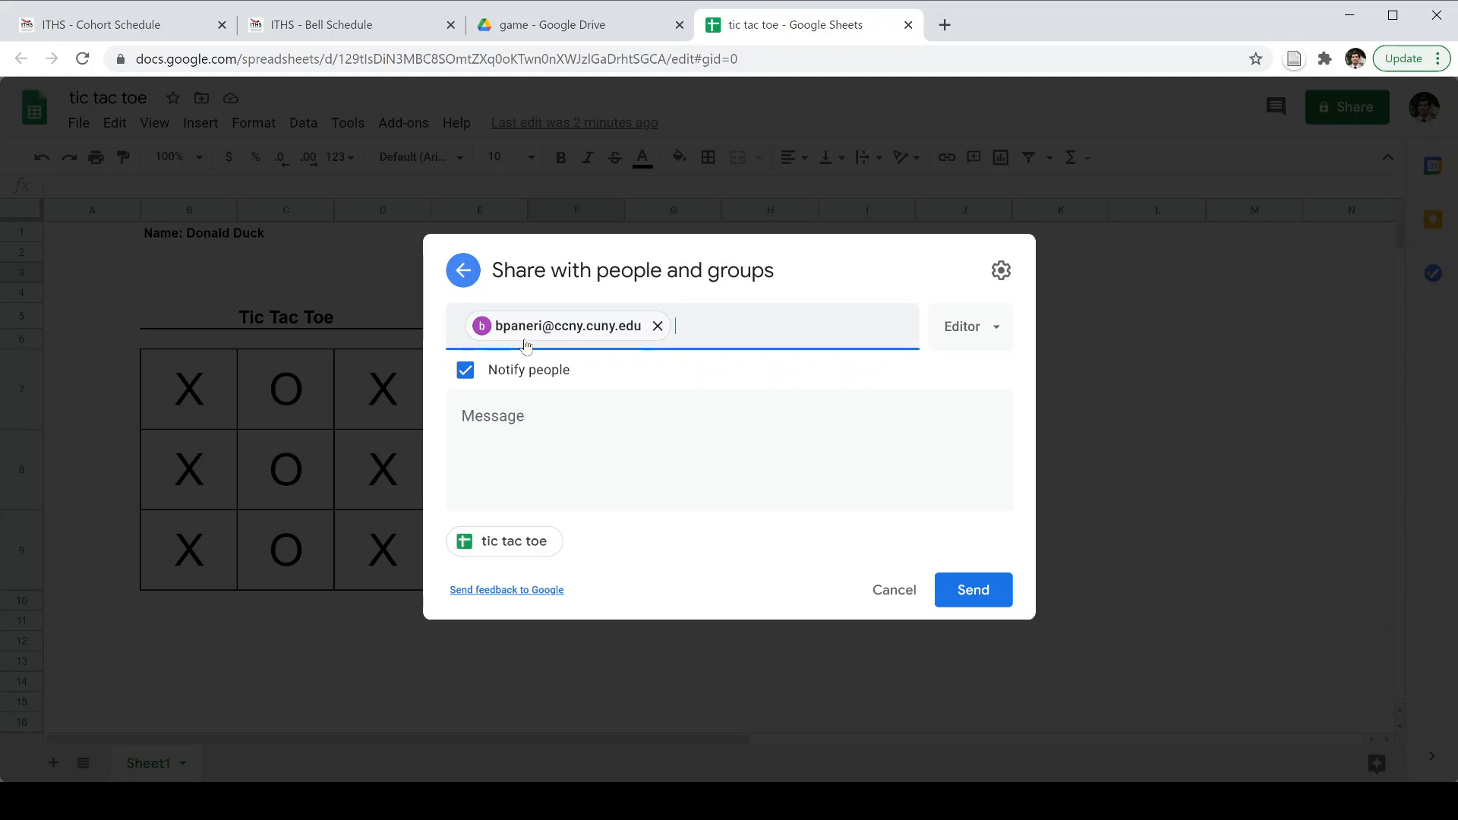
mouse_move(595, 331)
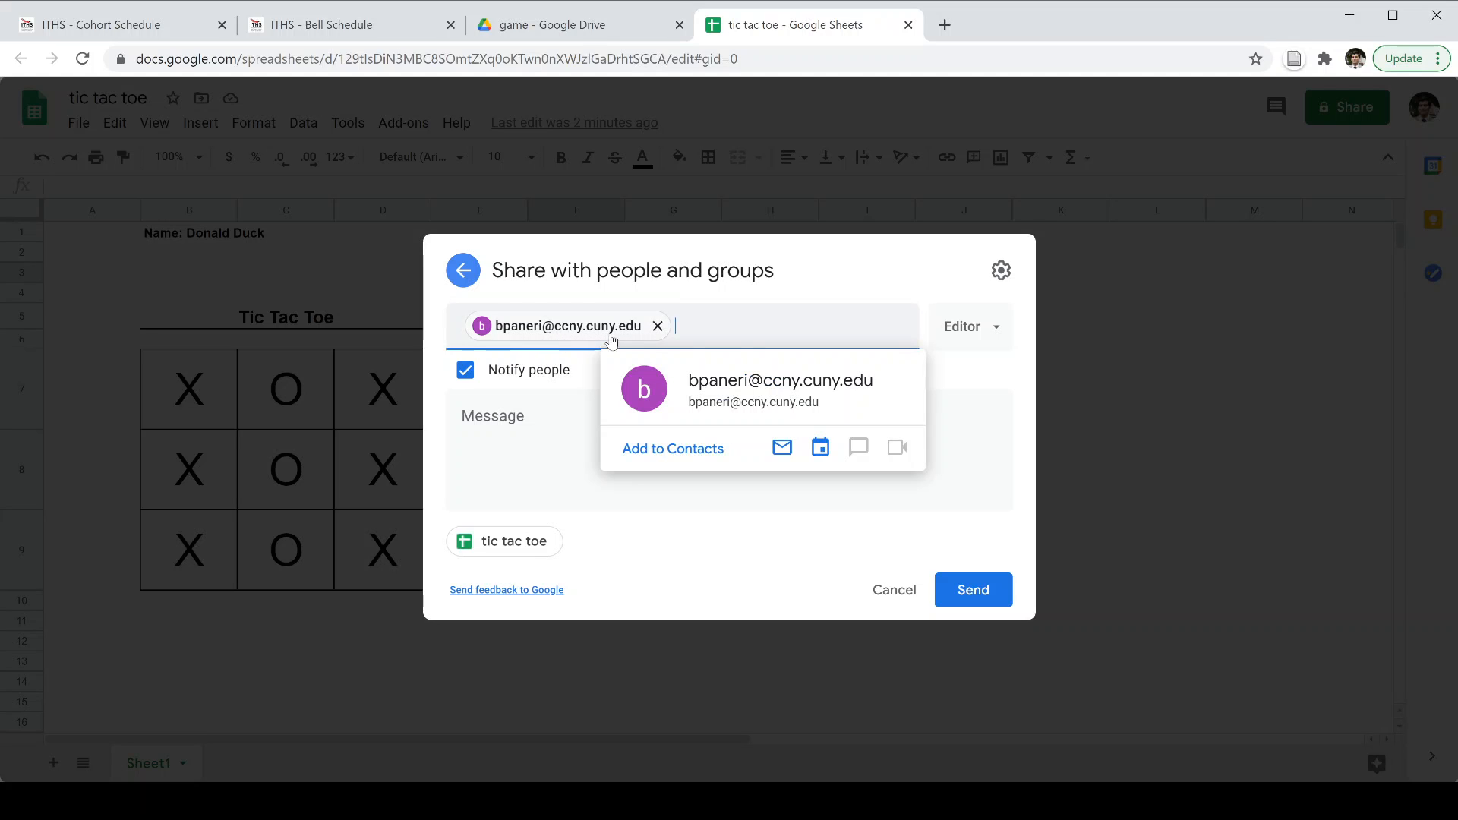
left_click(657, 326)
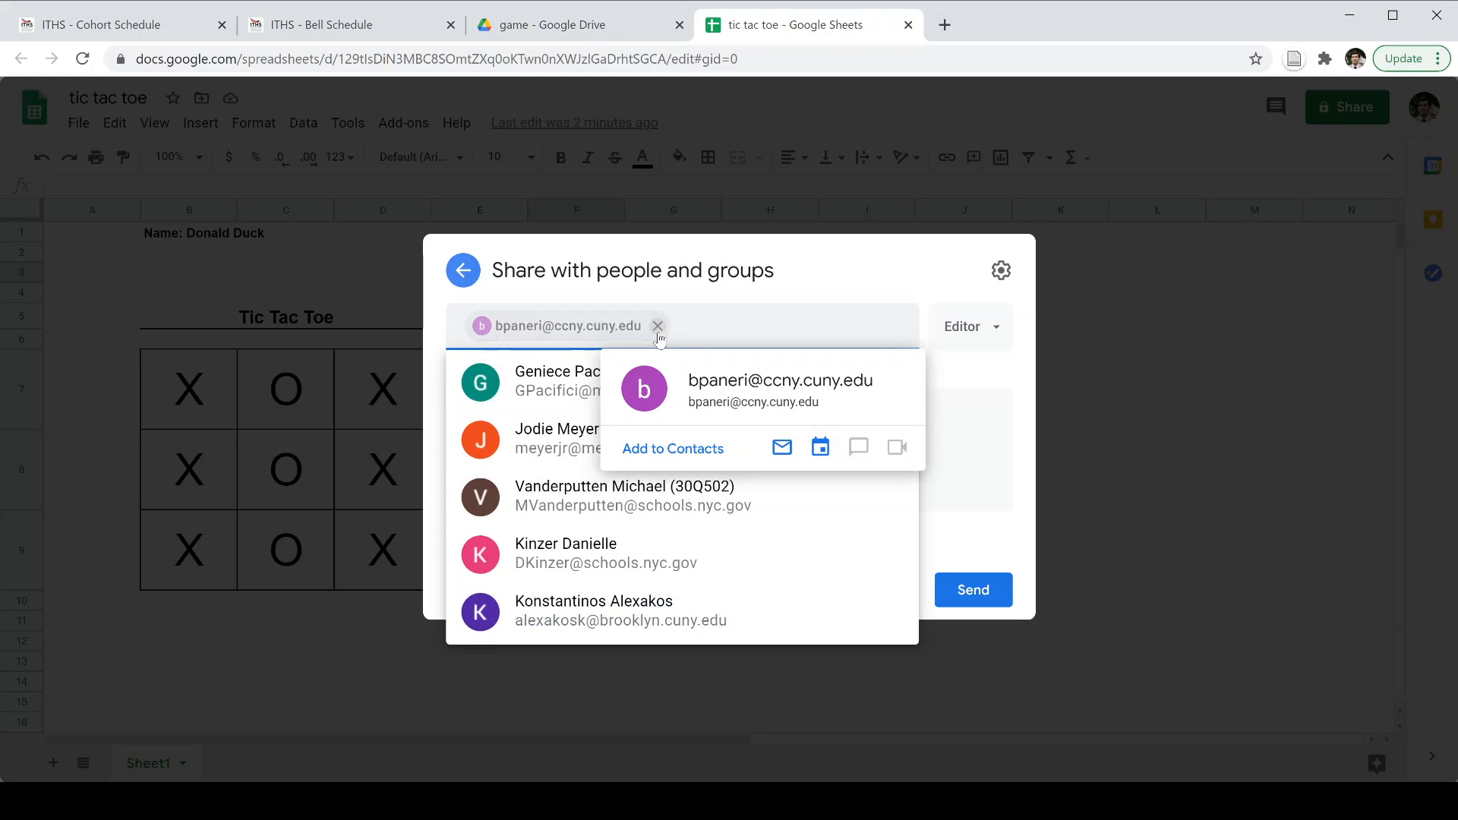
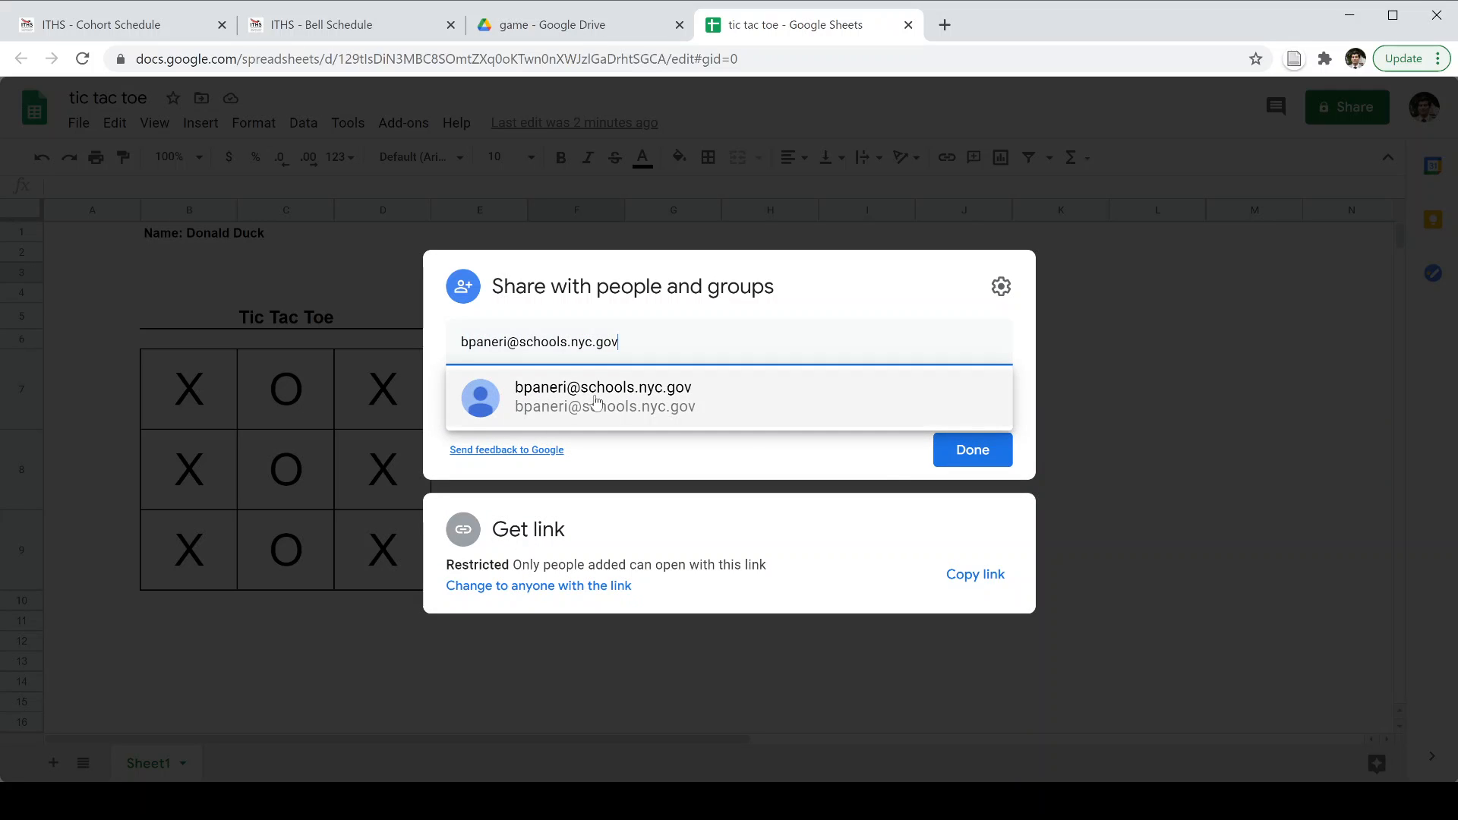
mouse_move(645, 400)
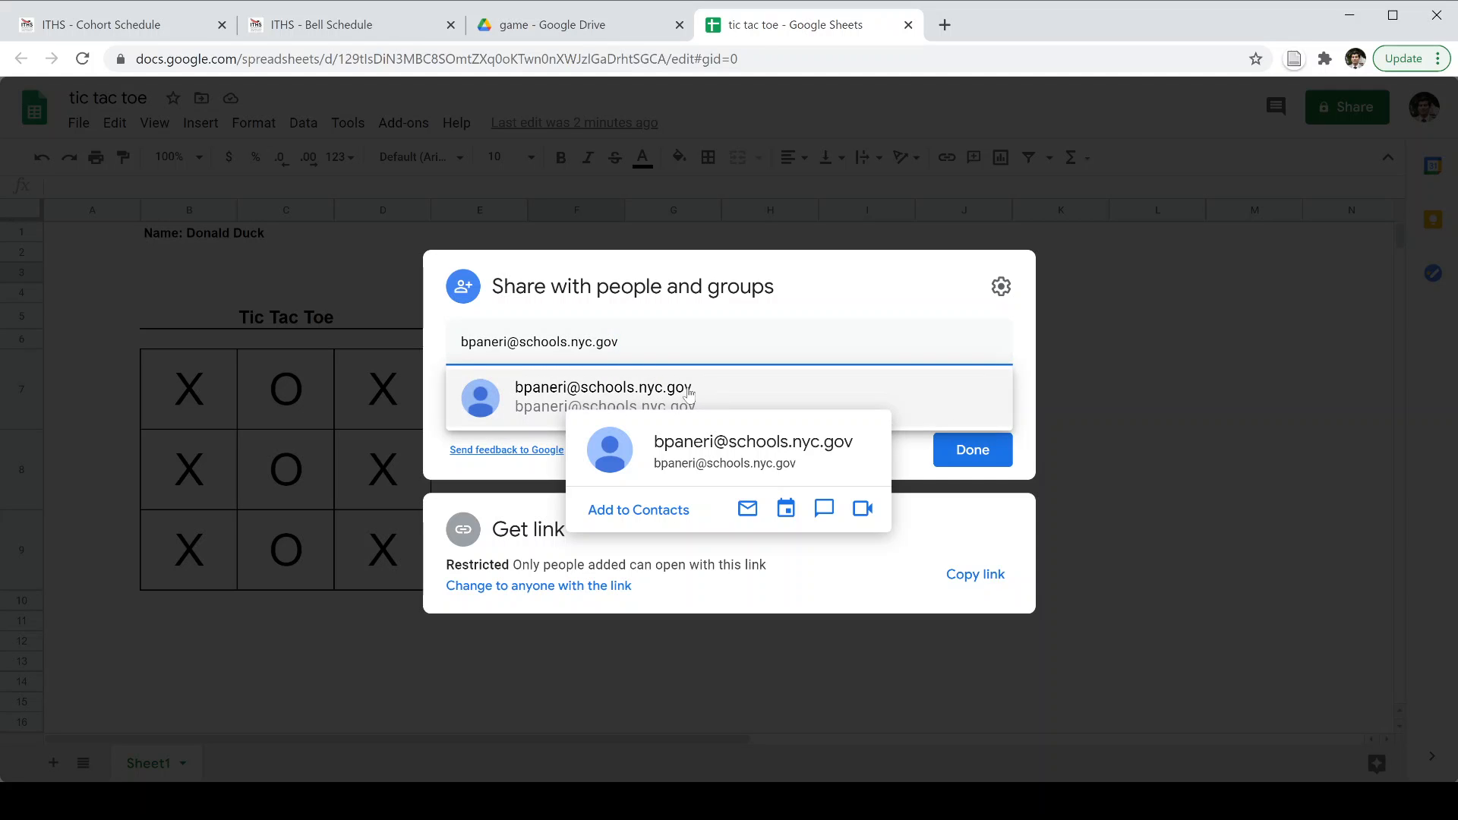
left_click(688, 393)
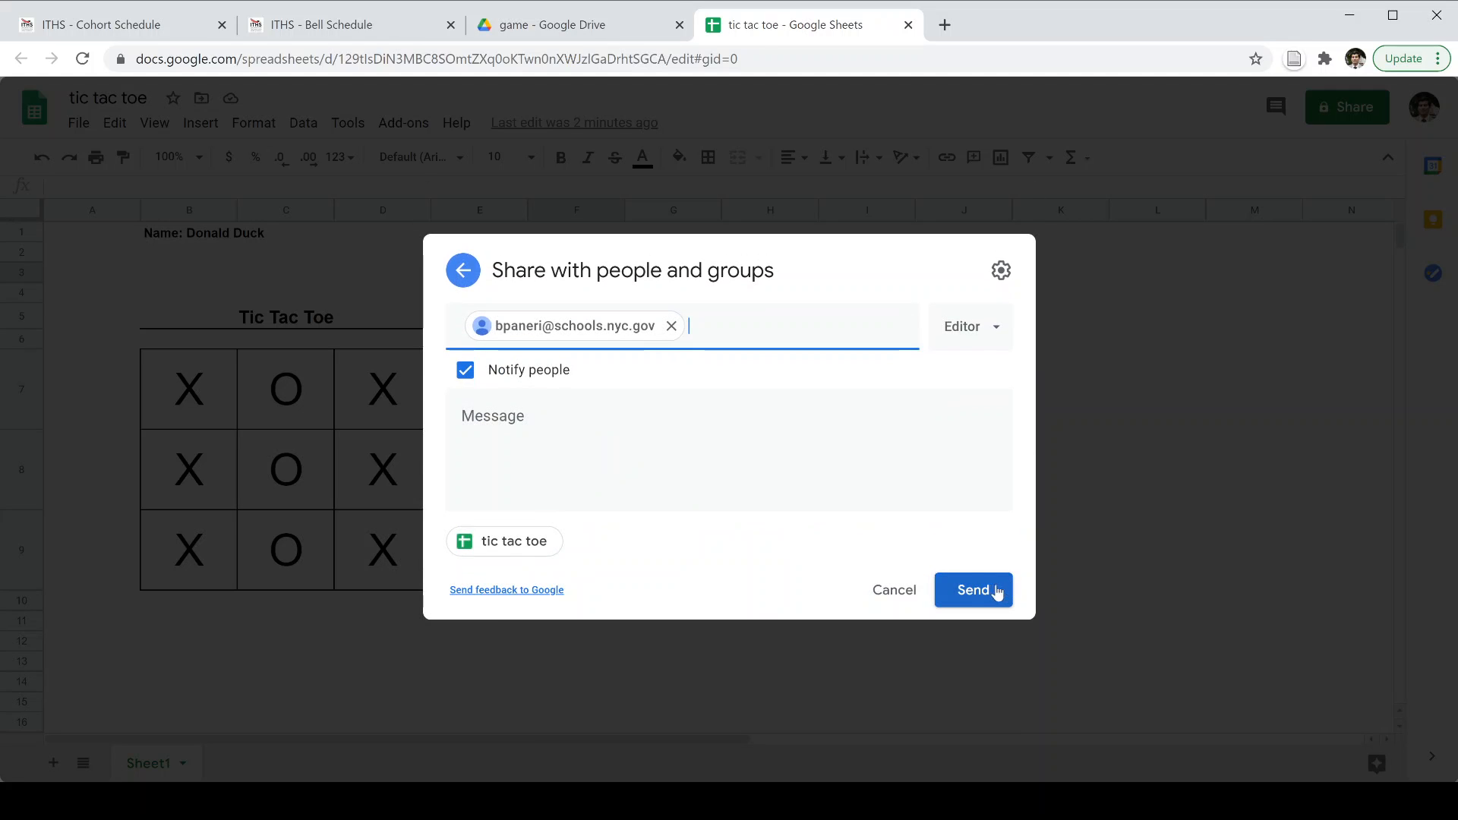
left_click(972, 342)
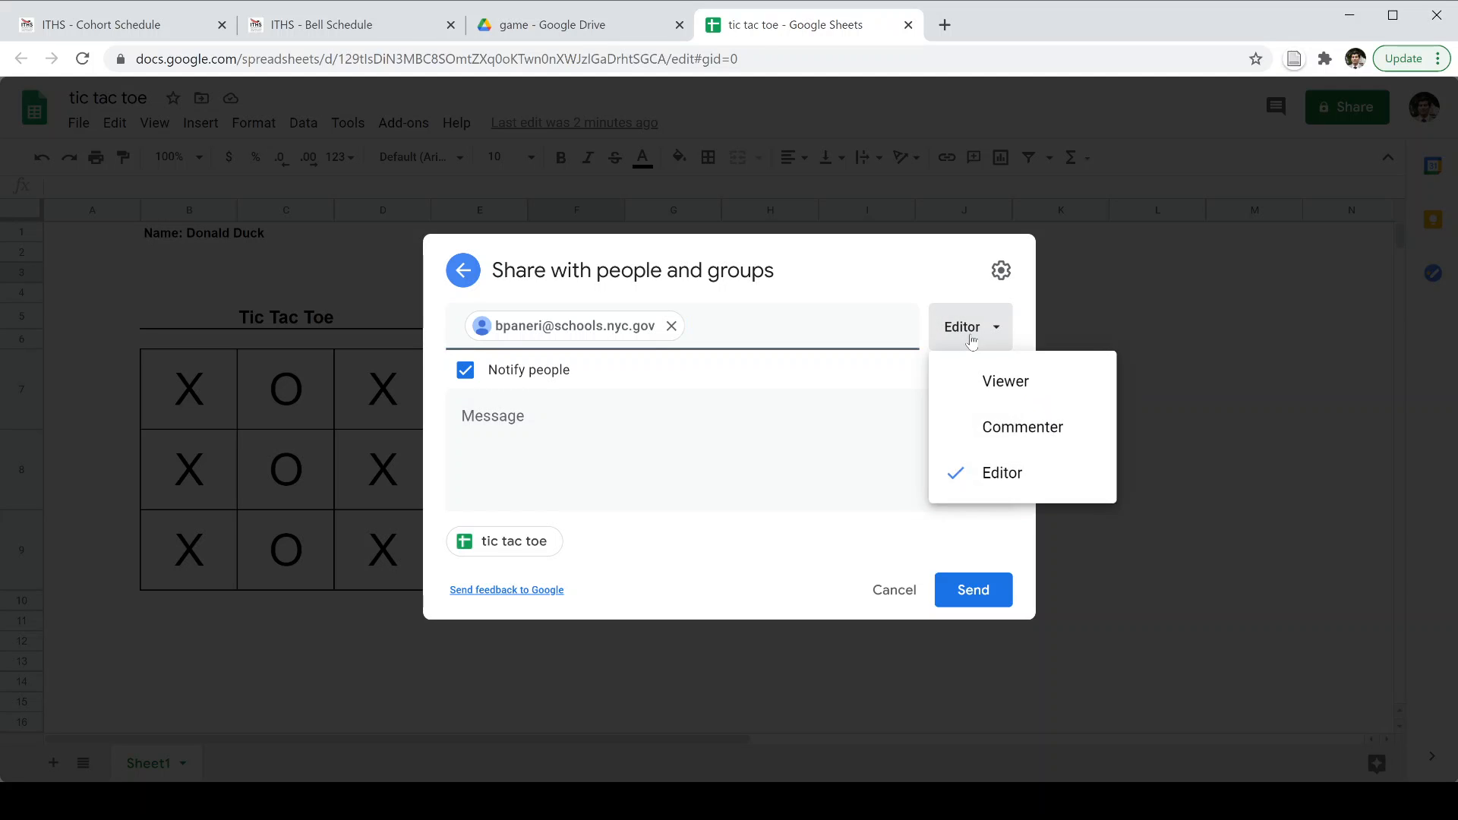
left_click(971, 341)
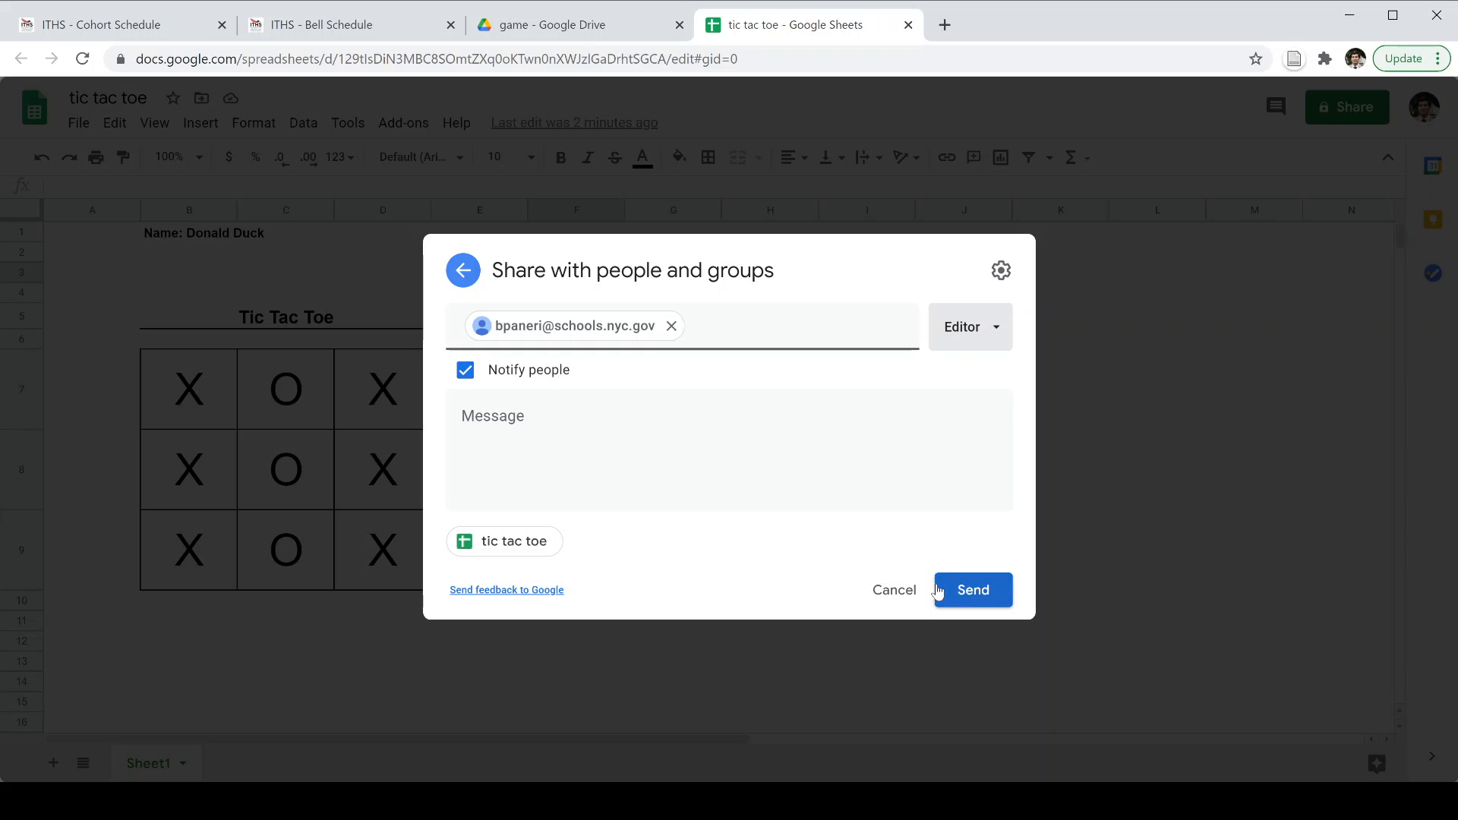
left_click(503, 378)
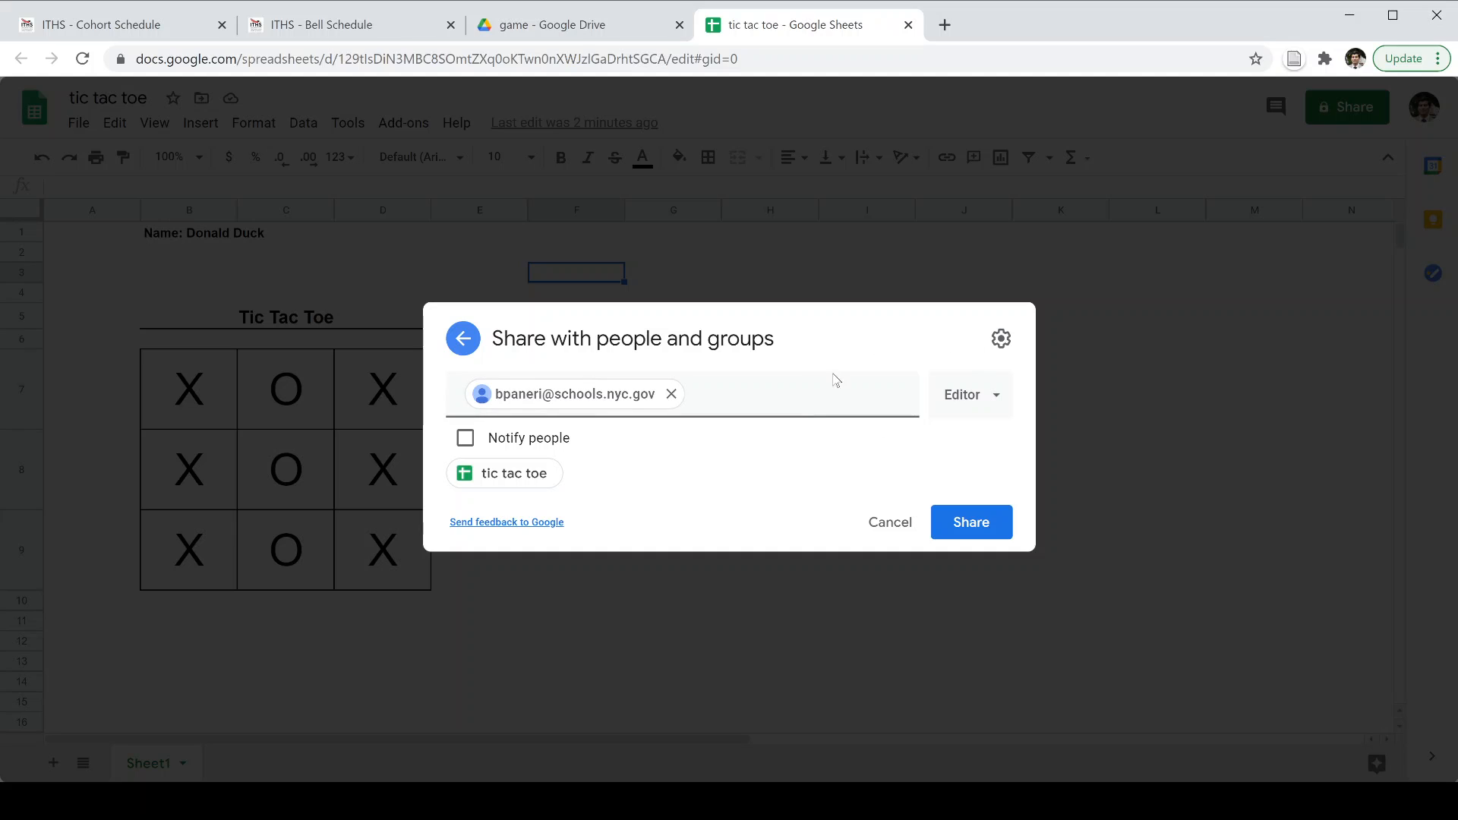
left_click(983, 396)
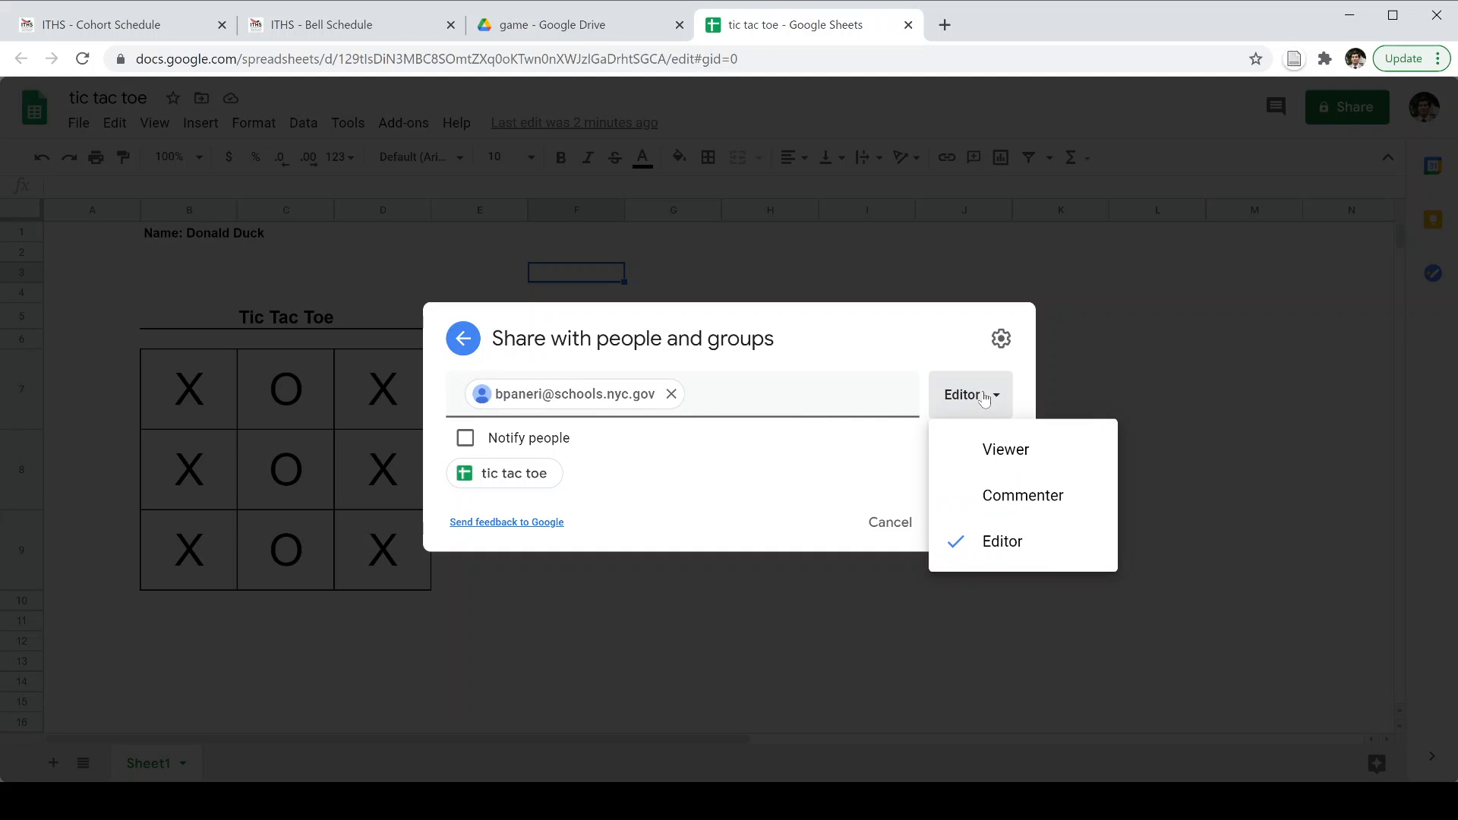
left_click(984, 453)
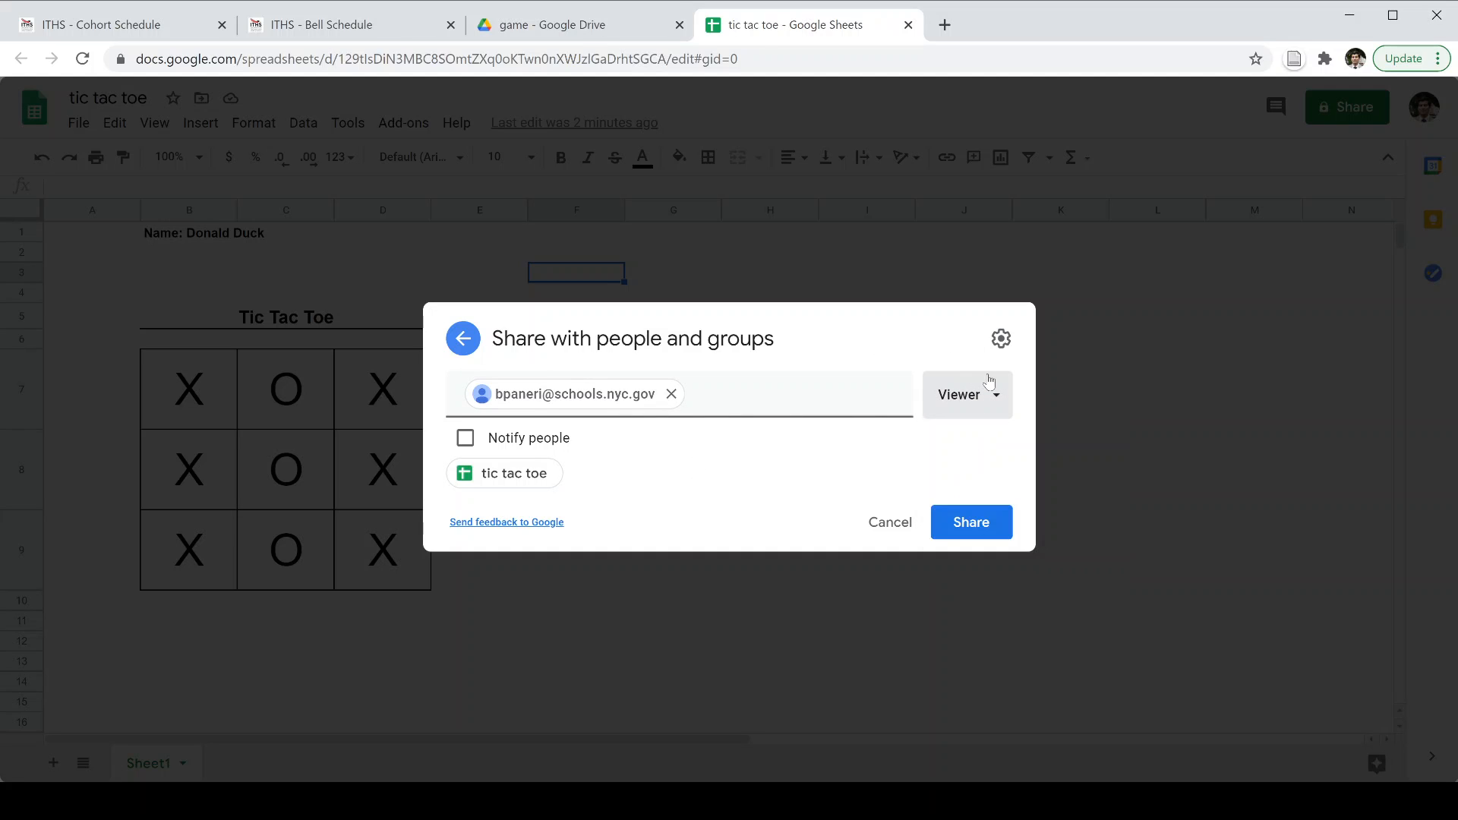
left_click(908, 530)
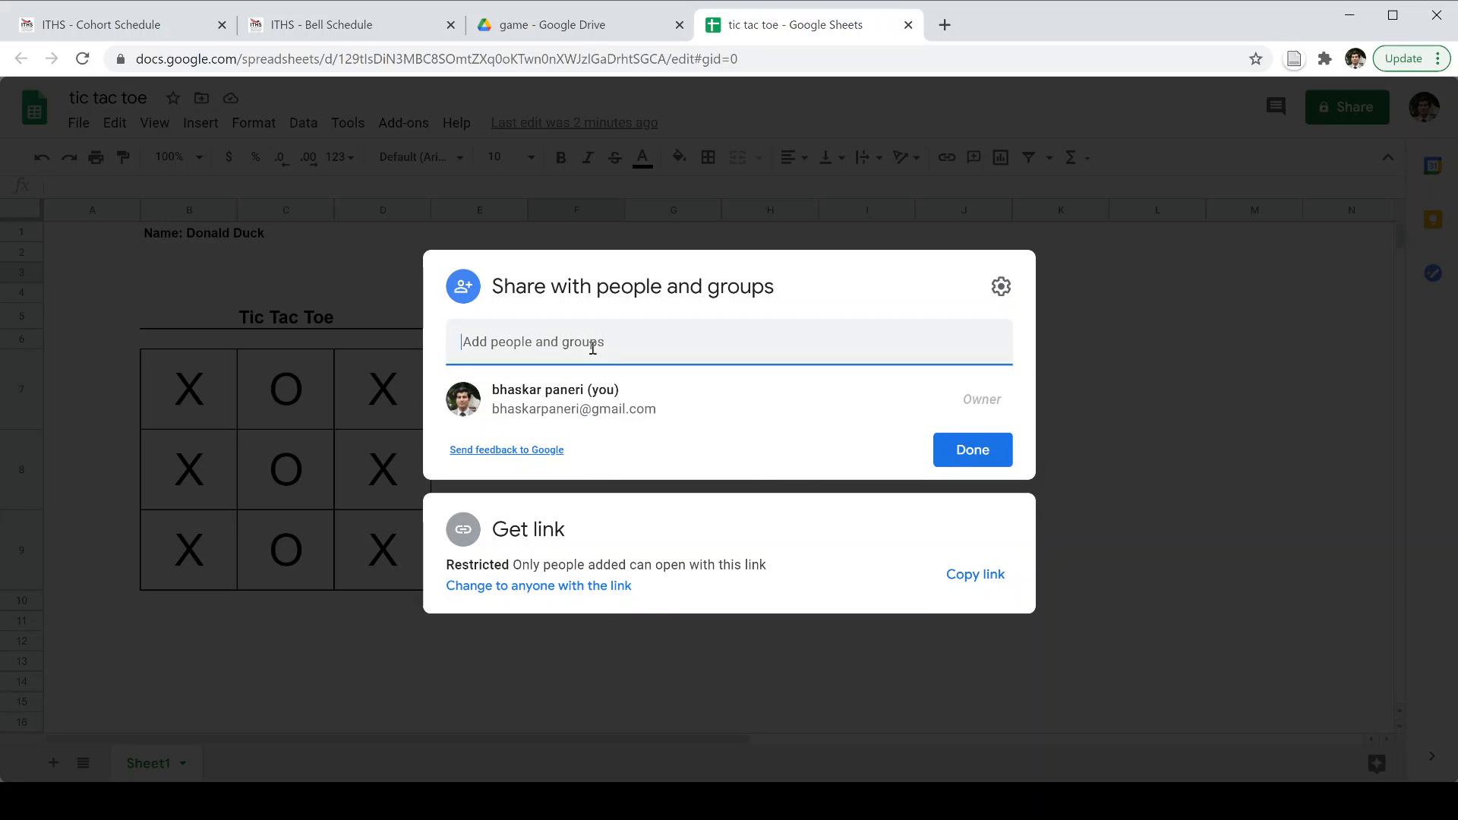
left_click(659, 539)
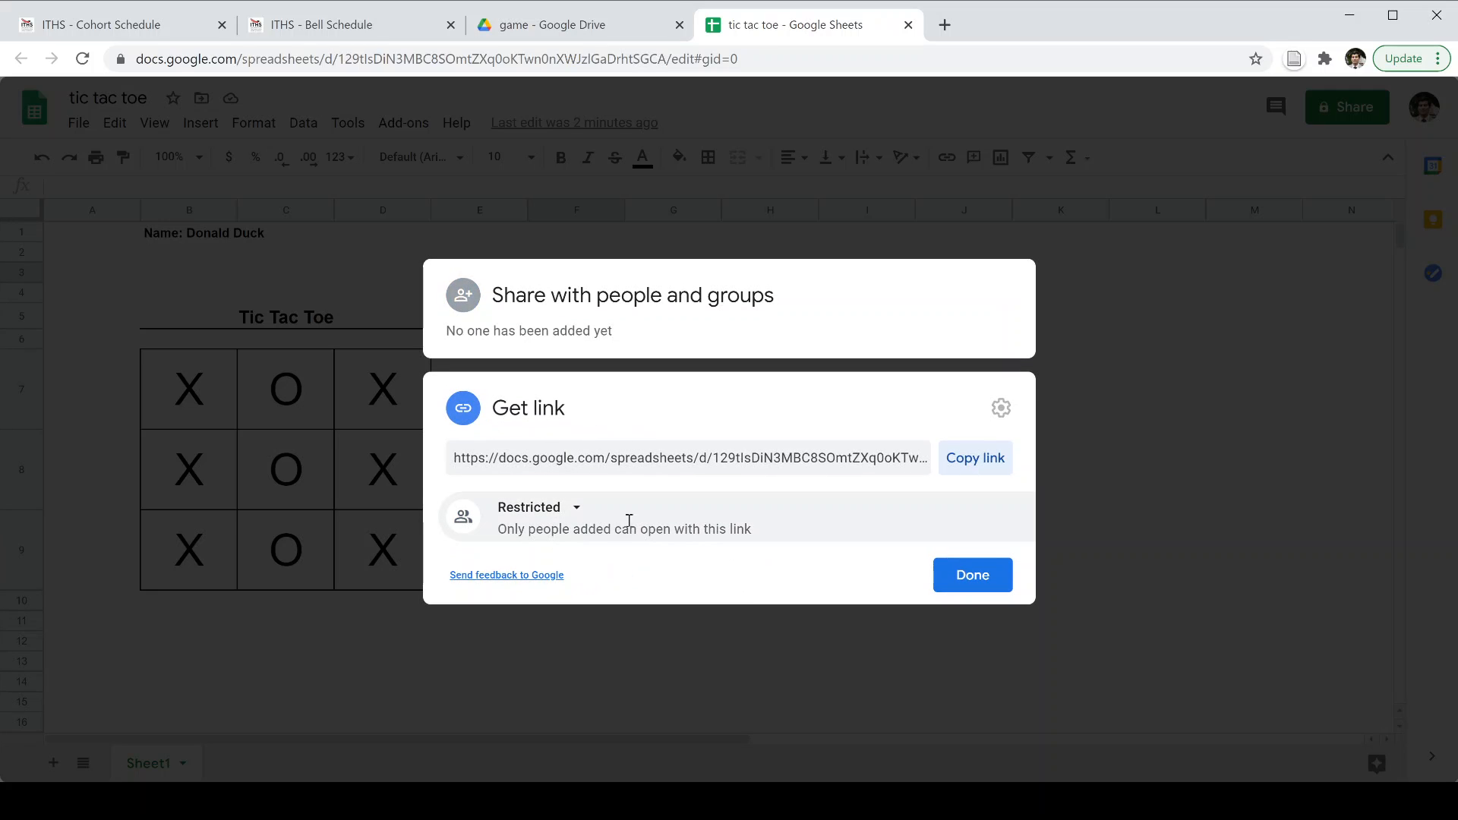